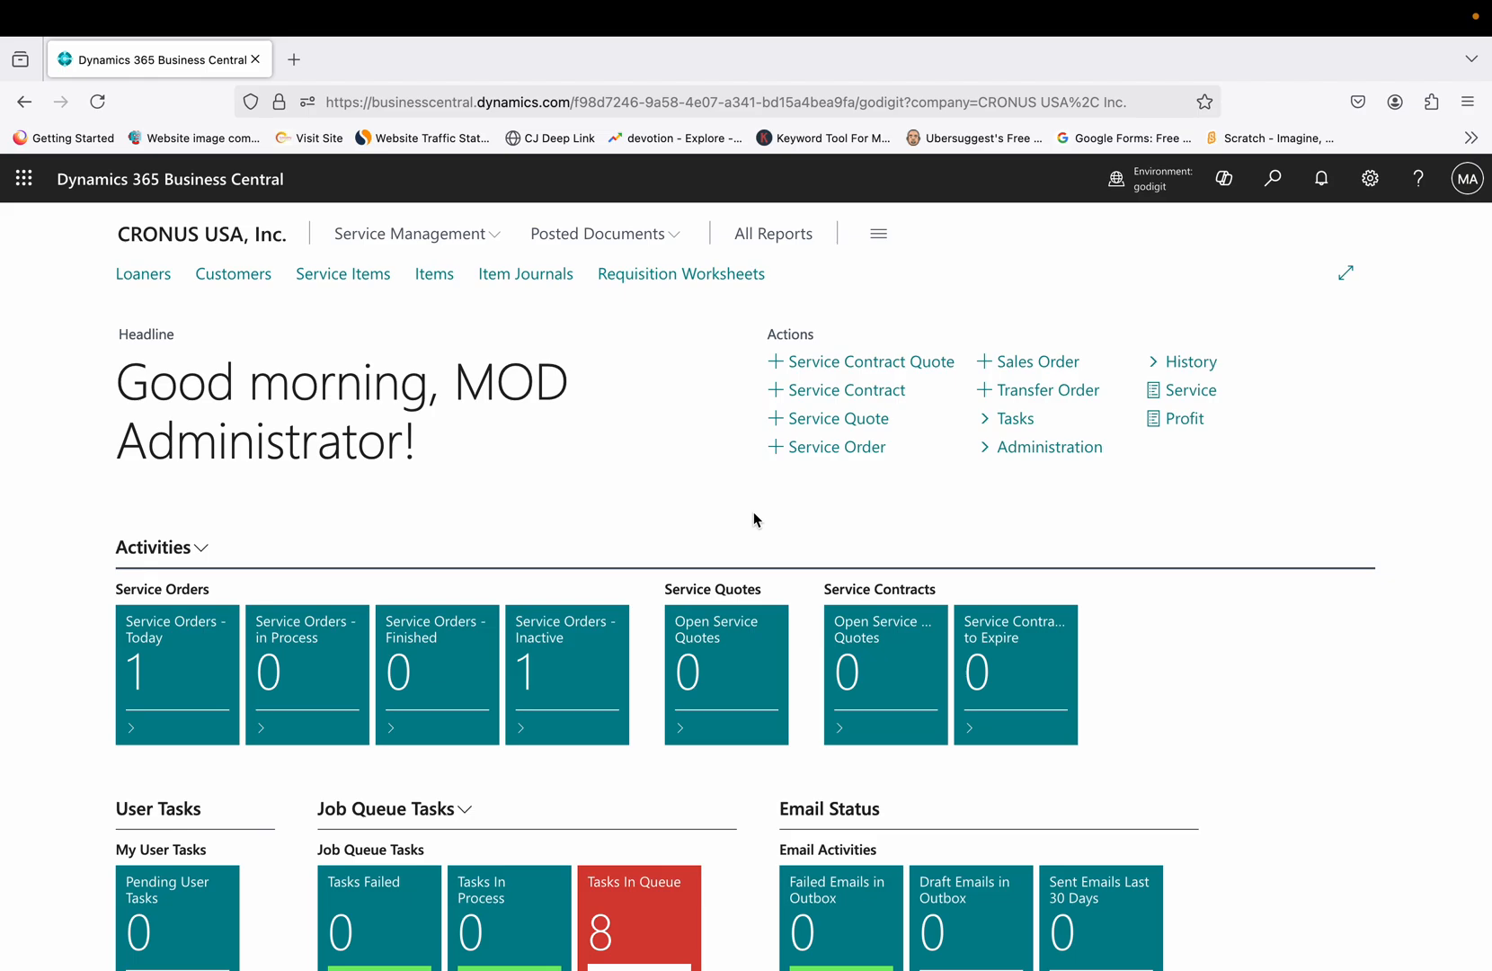
{"action": "left_click", "coordinate": [486, 248]}
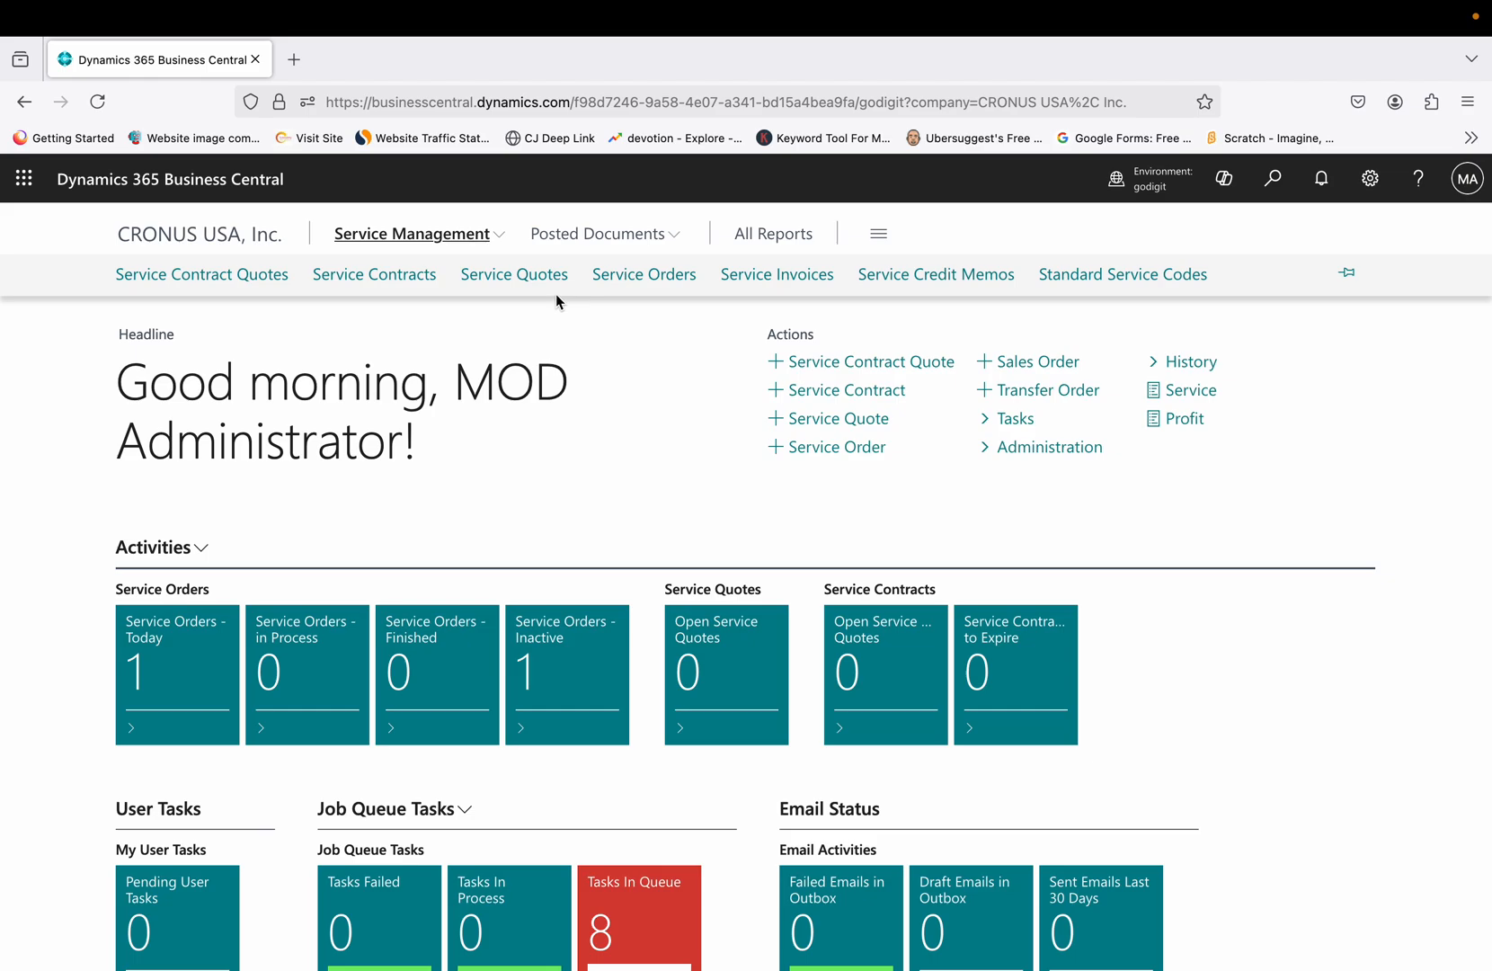
{"action": "left_click", "coordinate": [638, 430]}
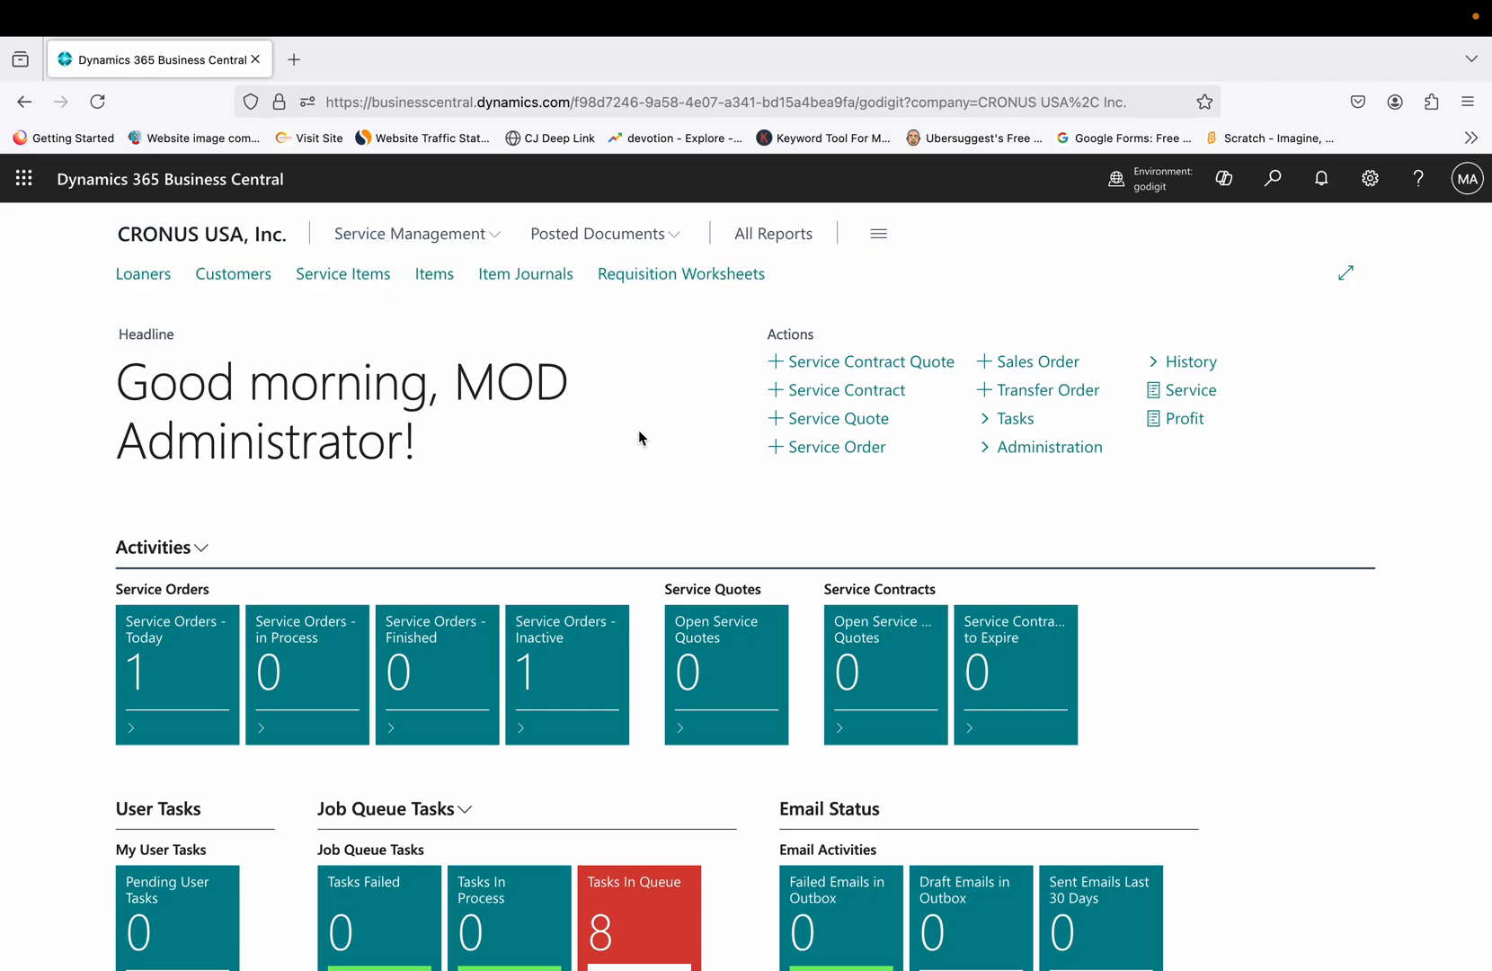
- Explore the Service area in the overview of all business features, down to its Setup group
{"action": "left_click", "coordinate": [883, 239]}
{"action": "left_click", "coordinate": [481, 231]}
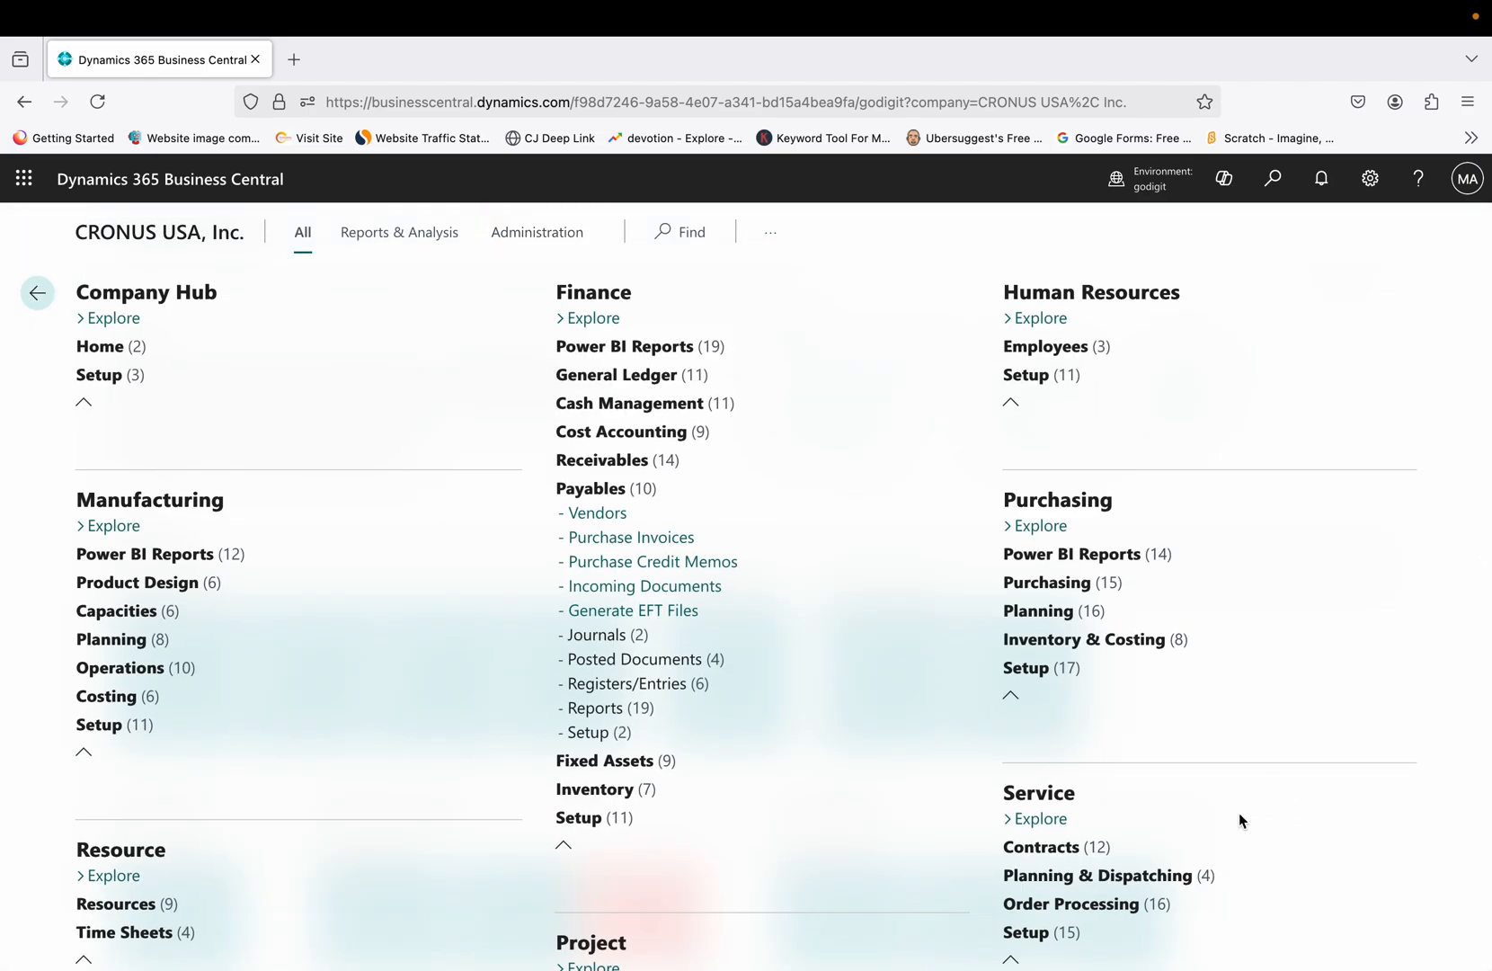
{"action": "left_click", "coordinate": [1041, 819]}
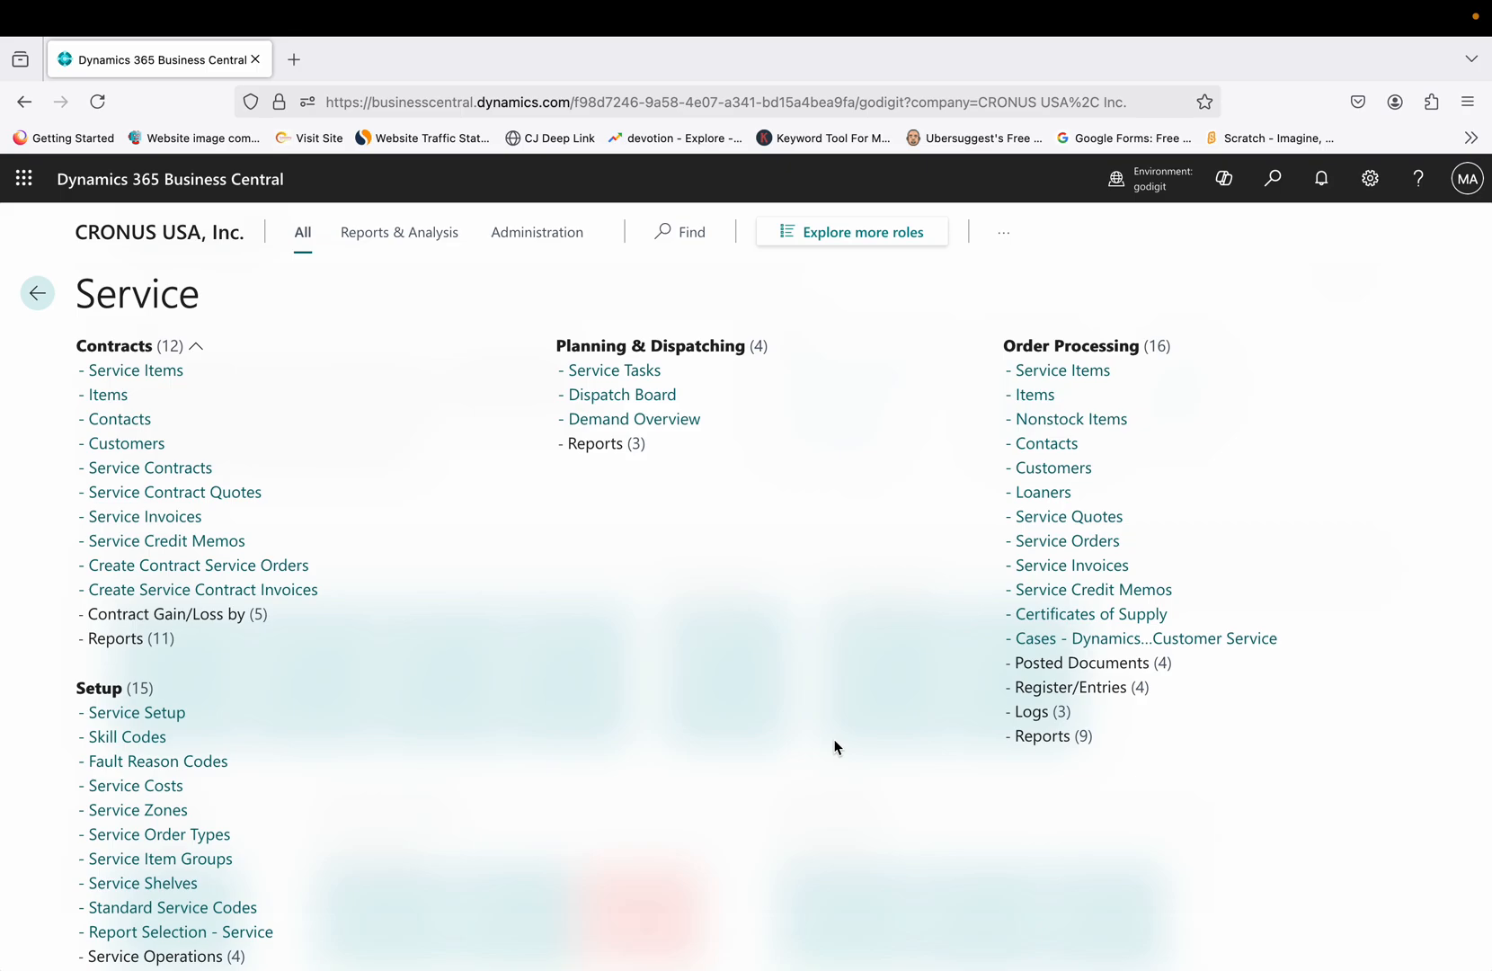
{"action": "scroll", "coordinate": [811, 699], "scroll_direction": "down", "scroll_amount": 3}
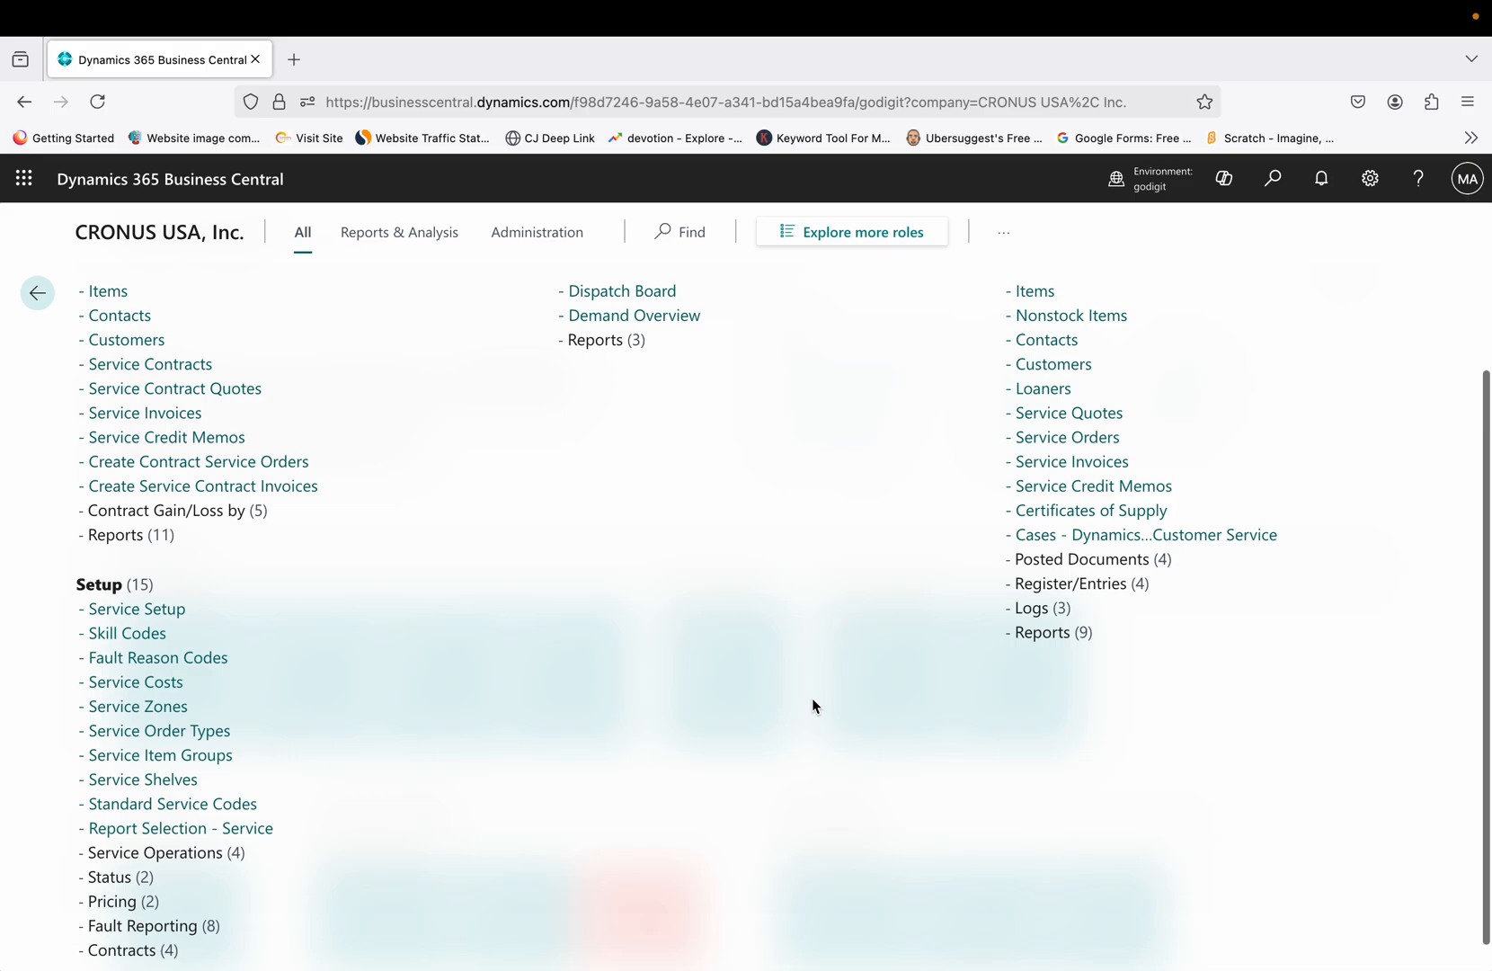
{"action": "scroll", "coordinate": [812, 699], "scroll_direction": "down", "scroll_amount": 1}
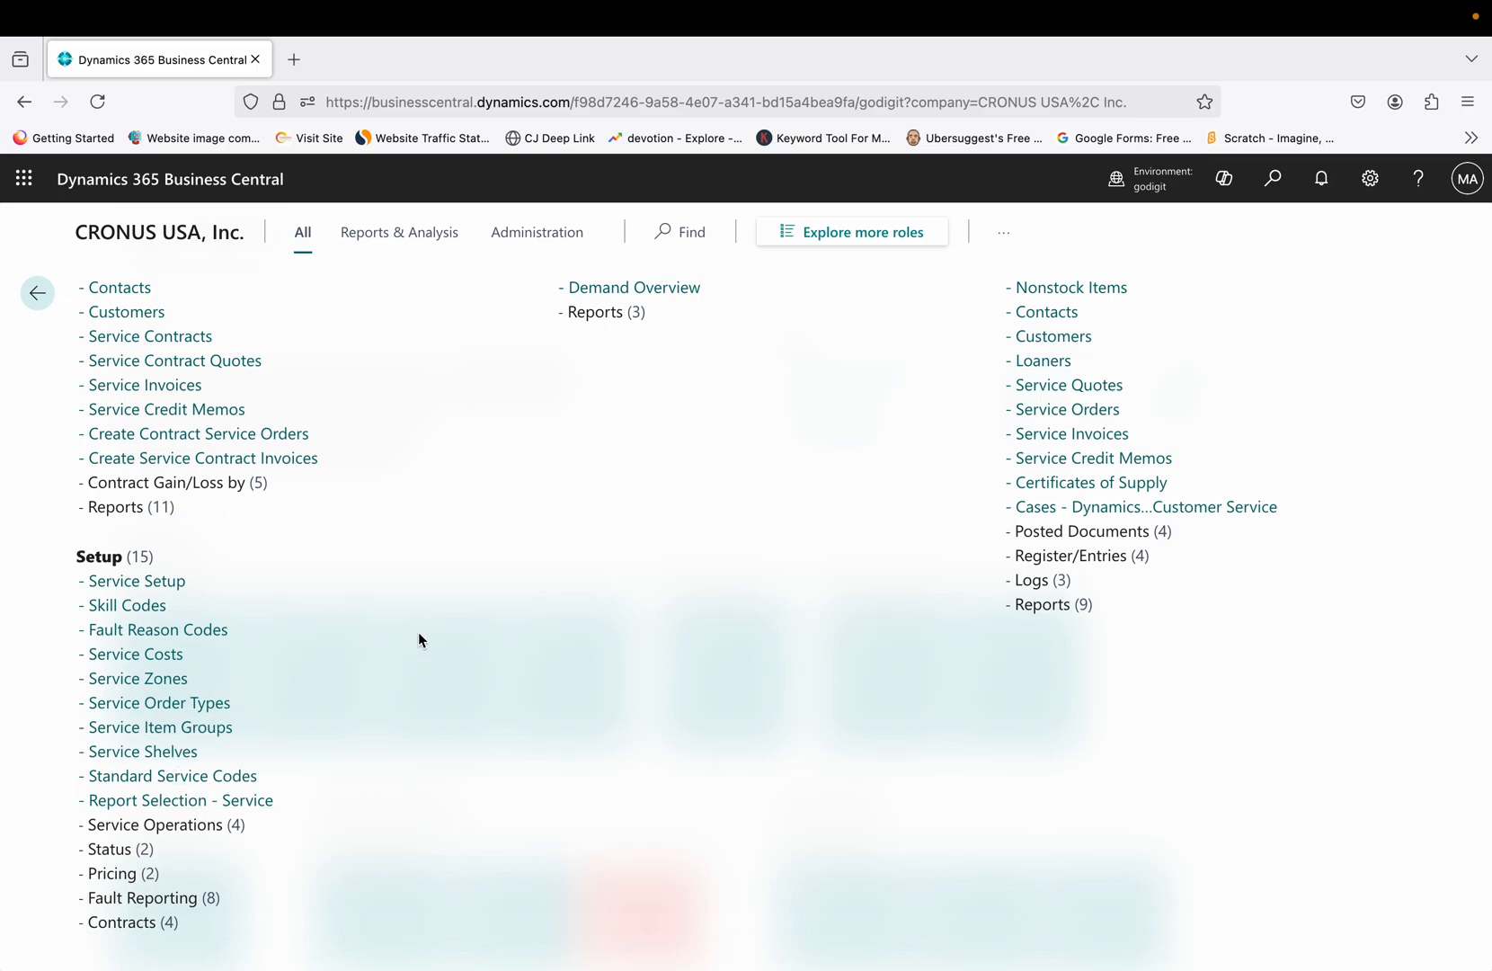
- Open the Service Setup page in wide view and make it editable
{"action": "left_click", "coordinate": [161, 590]}
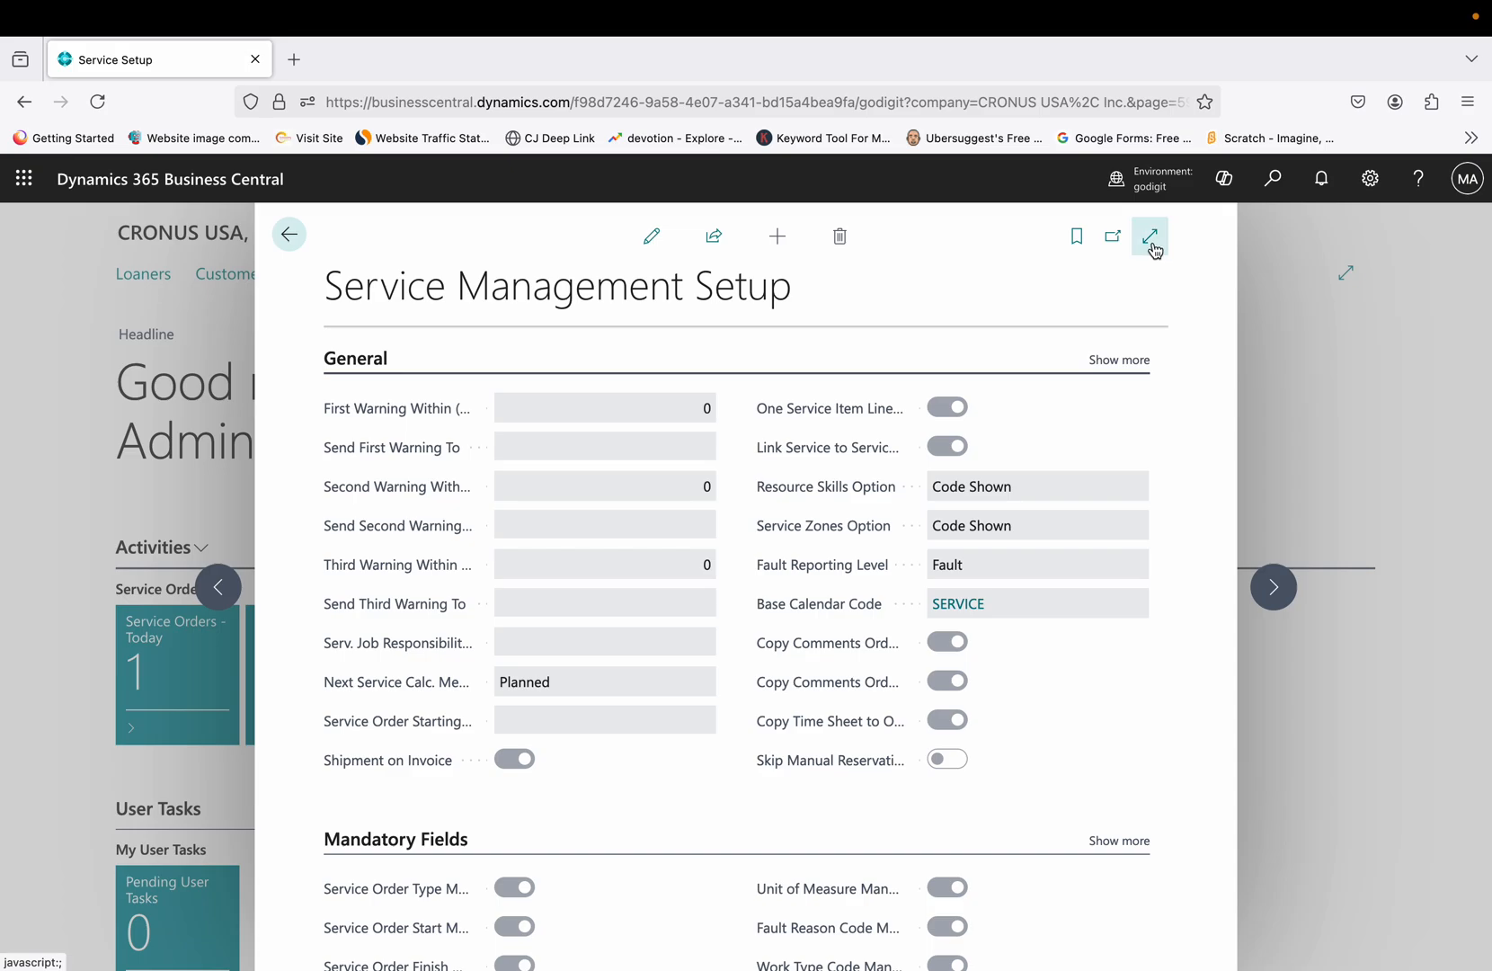
{"action": "left_click", "coordinate": [1150, 236]}
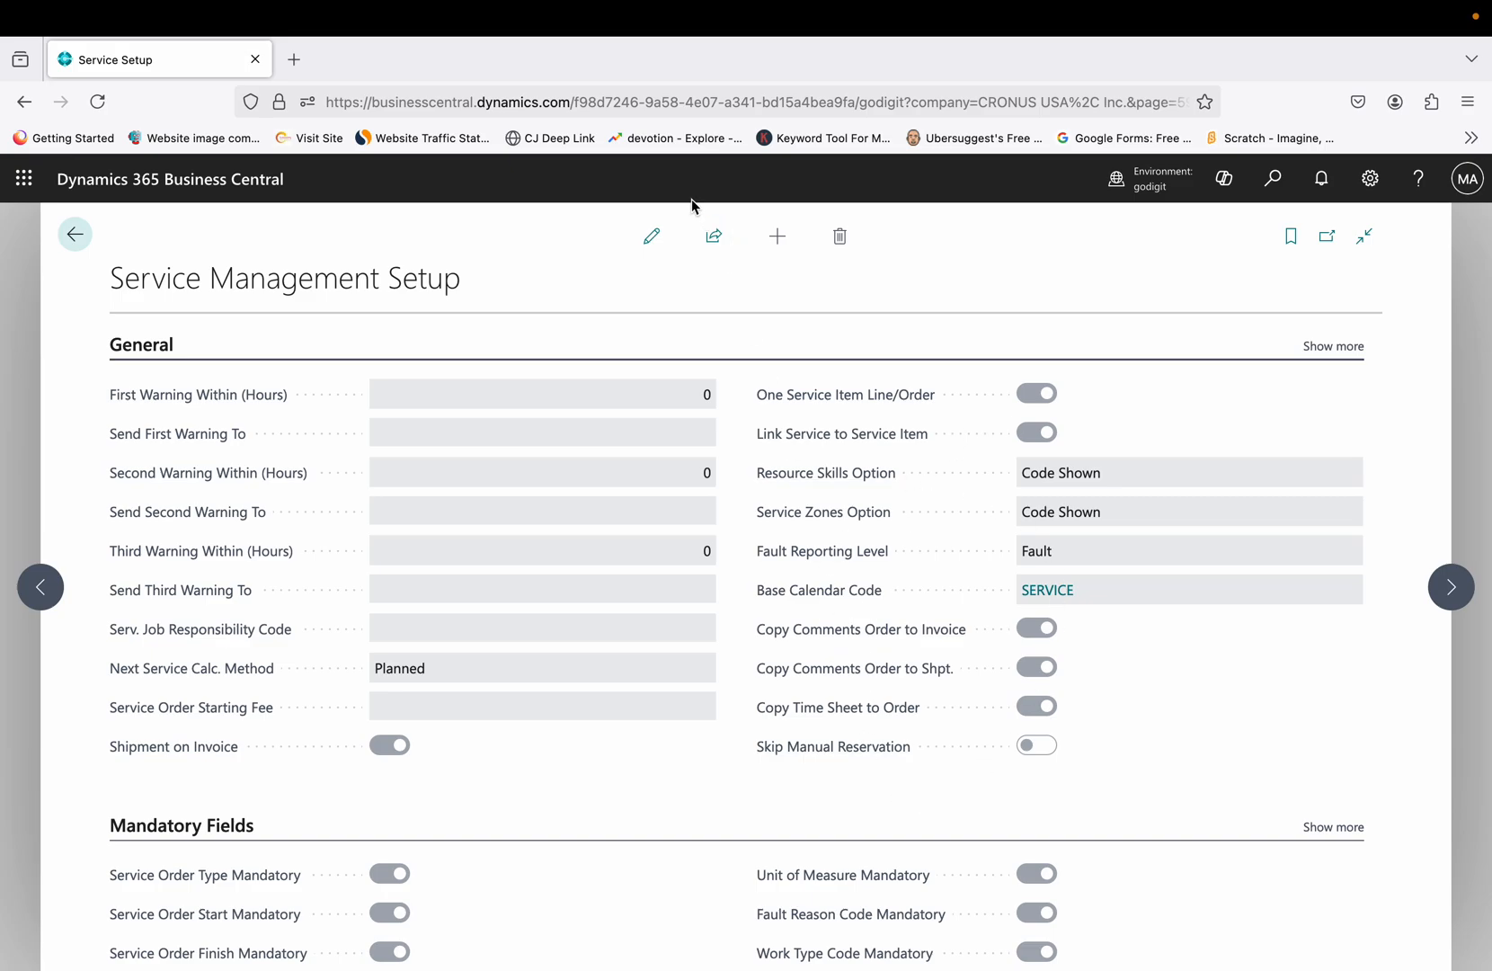
{"action": "left_click", "coordinate": [652, 237]}
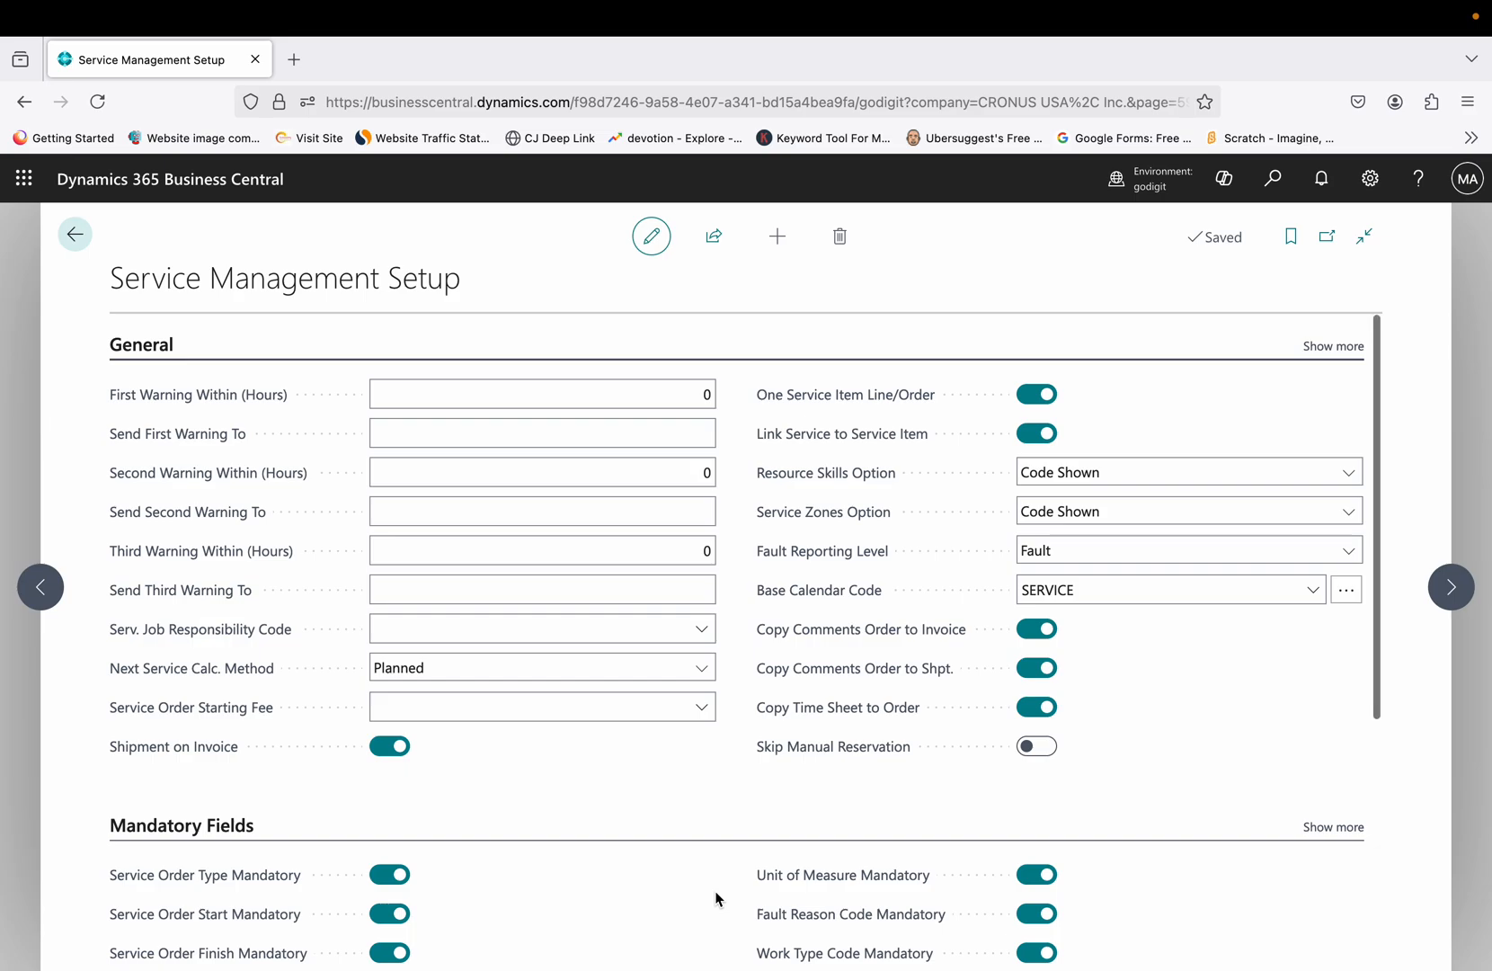
- Look through the General and Mandatory Fields settings and expand the Numbering section of Service Management Setup
{"action": "scroll", "coordinate": [717, 898], "scroll_direction": "down", "scroll_amount": 1}
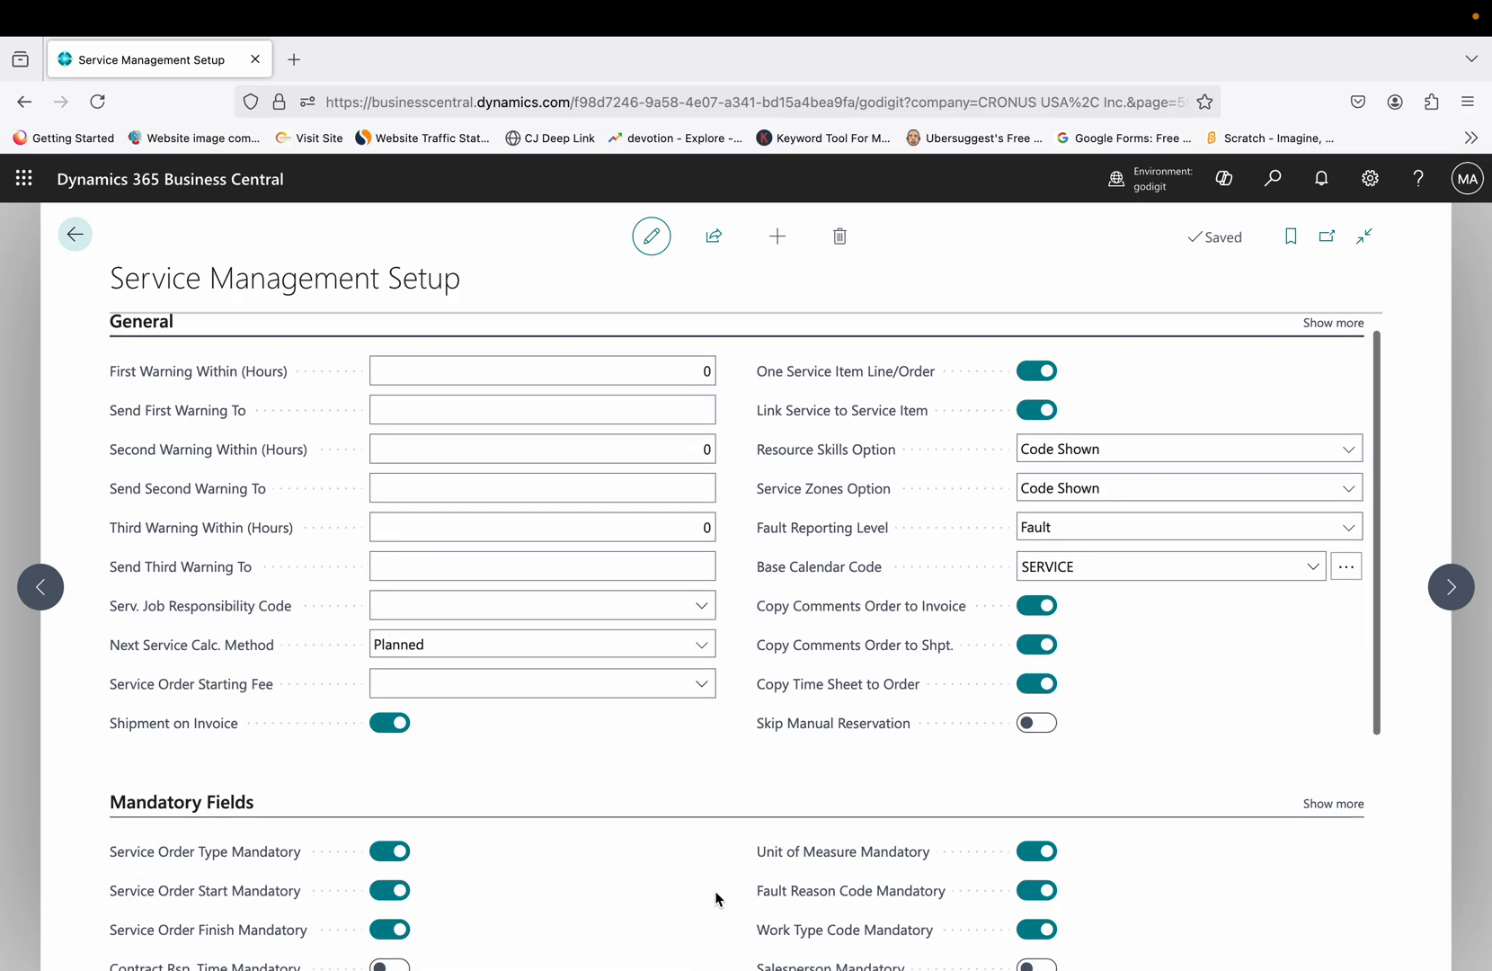
{"action": "scroll", "coordinate": [717, 898], "scroll_direction": "up", "scroll_amount": 1}
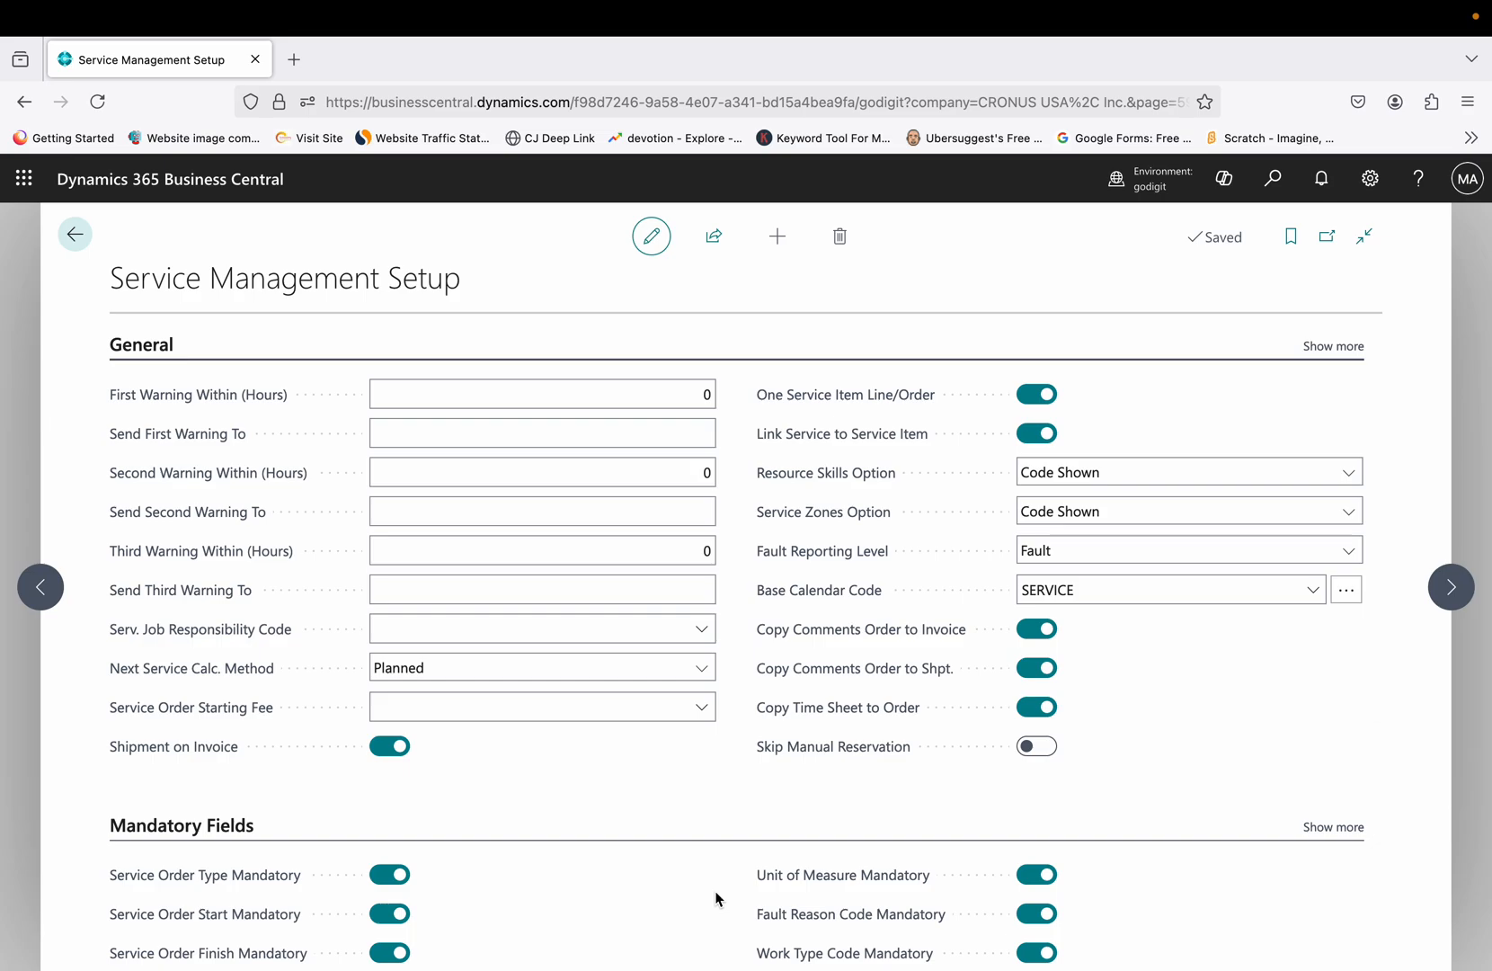
{"action": "scroll", "coordinate": [716, 898], "scroll_direction": "down", "scroll_amount": 2}
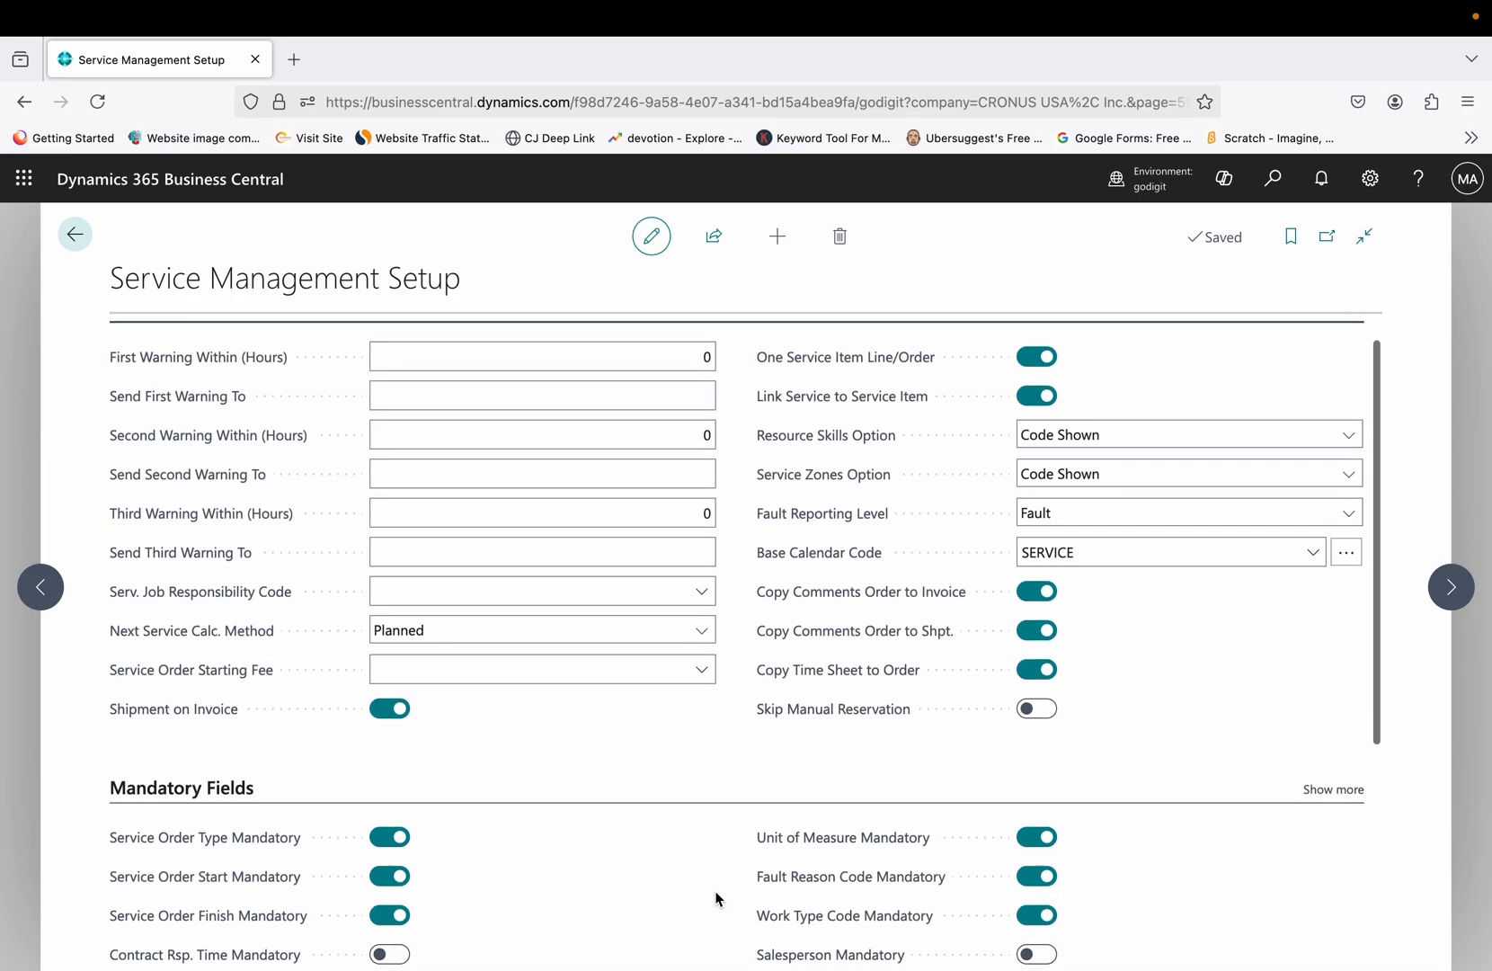
{"action": "scroll", "coordinate": [717, 898], "scroll_direction": "down", "scroll_amount": 8}
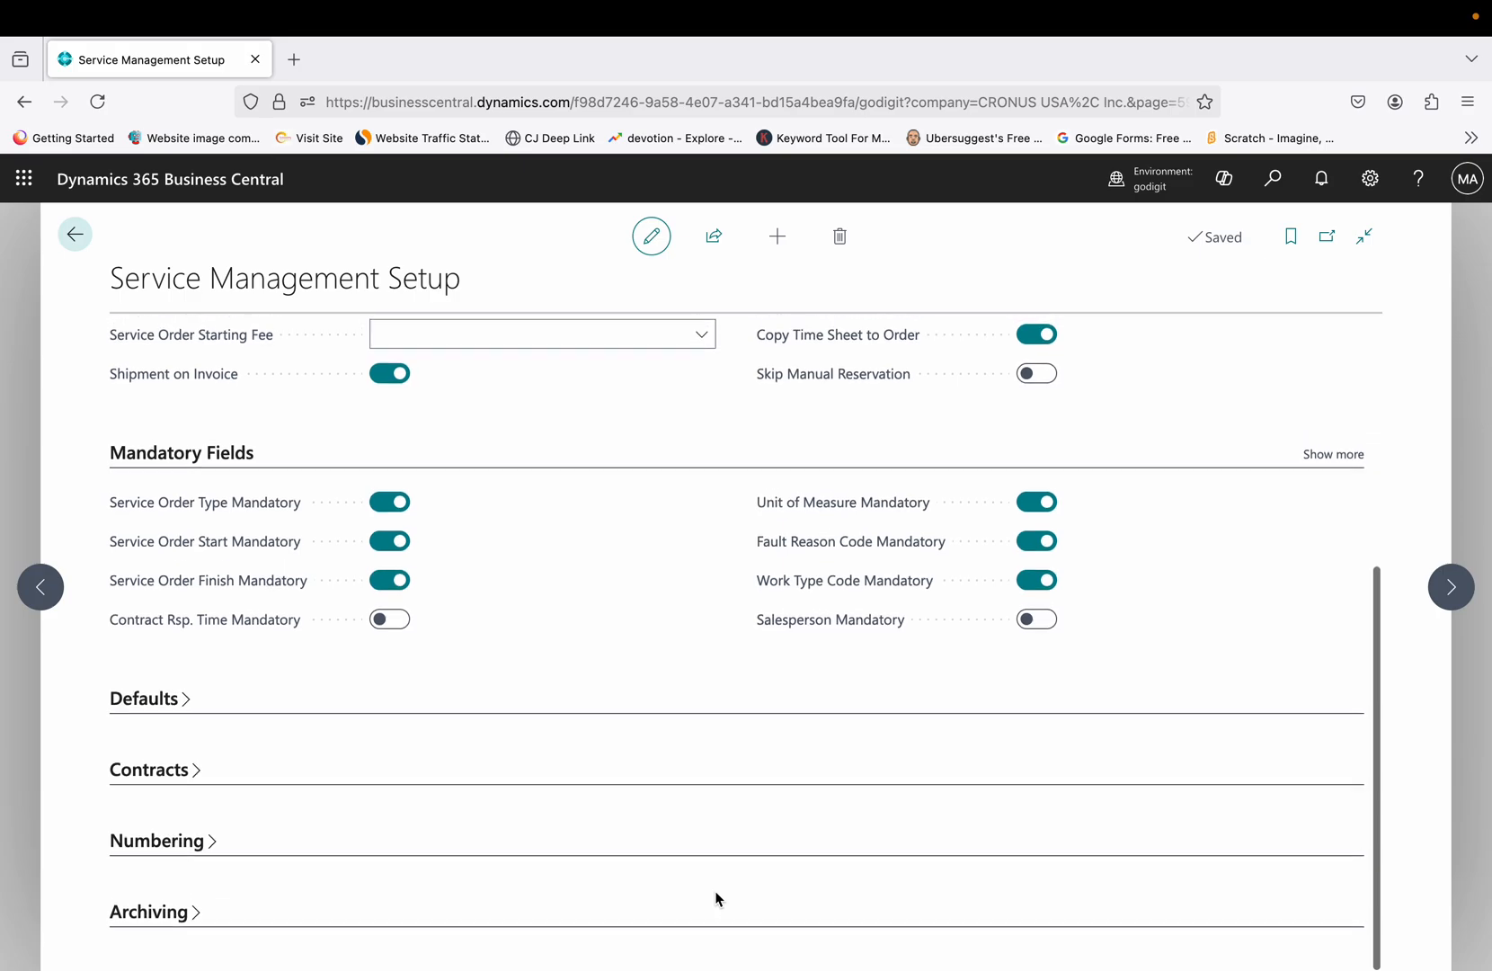
{"action": "left_click", "coordinate": [192, 845]}
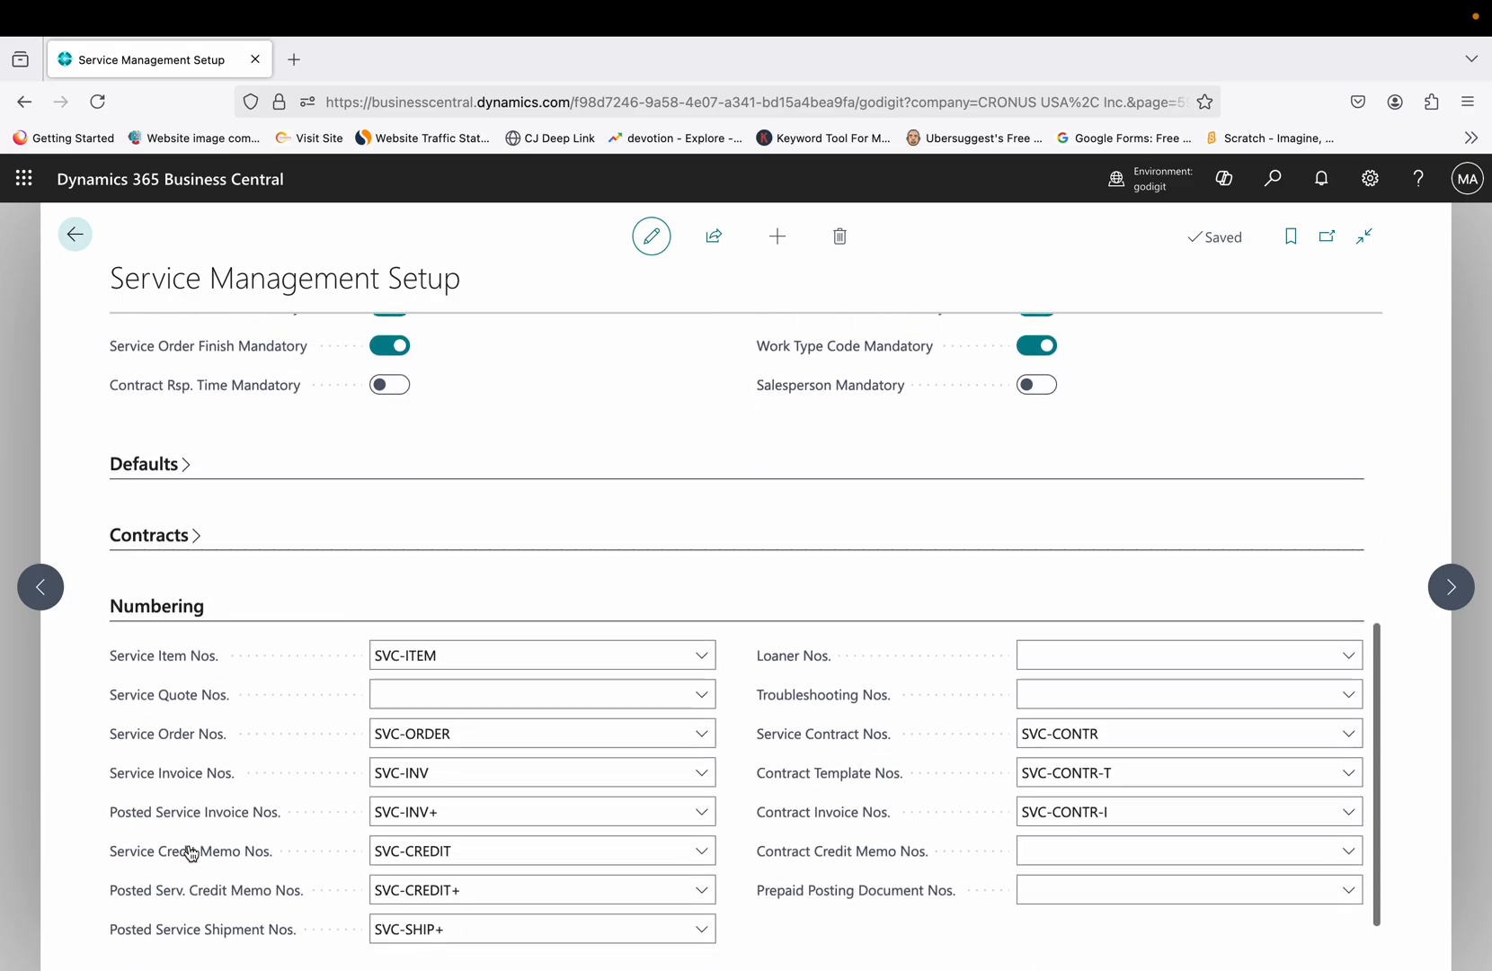
{"action": "mouse_move", "coordinate": [190, 854]}
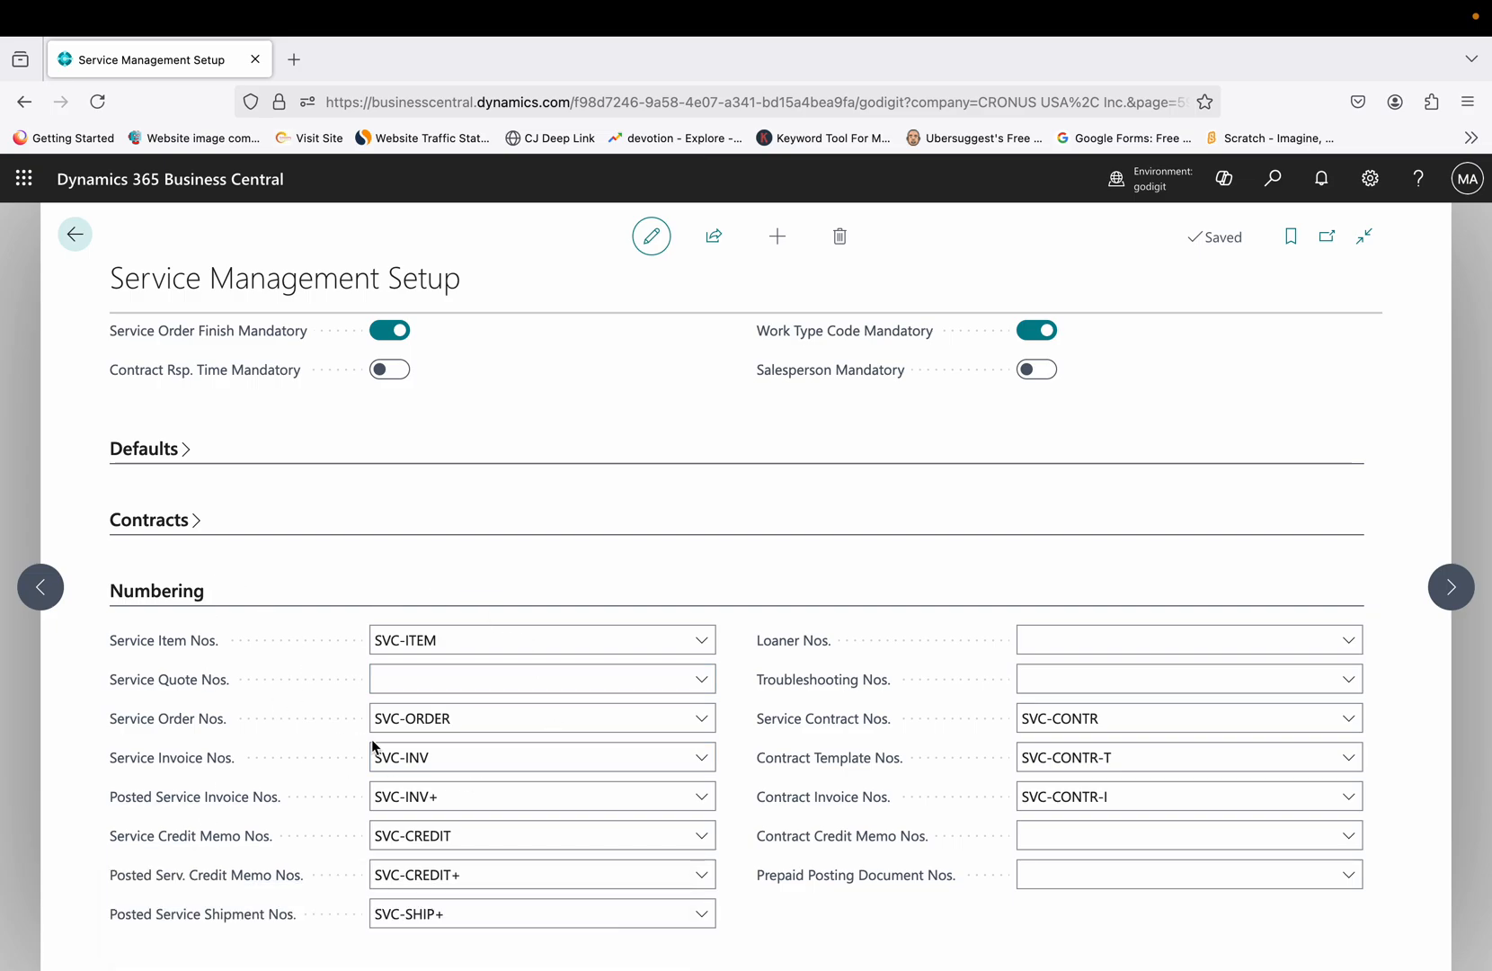
{"action": "left_click", "coordinate": [459, 690]}
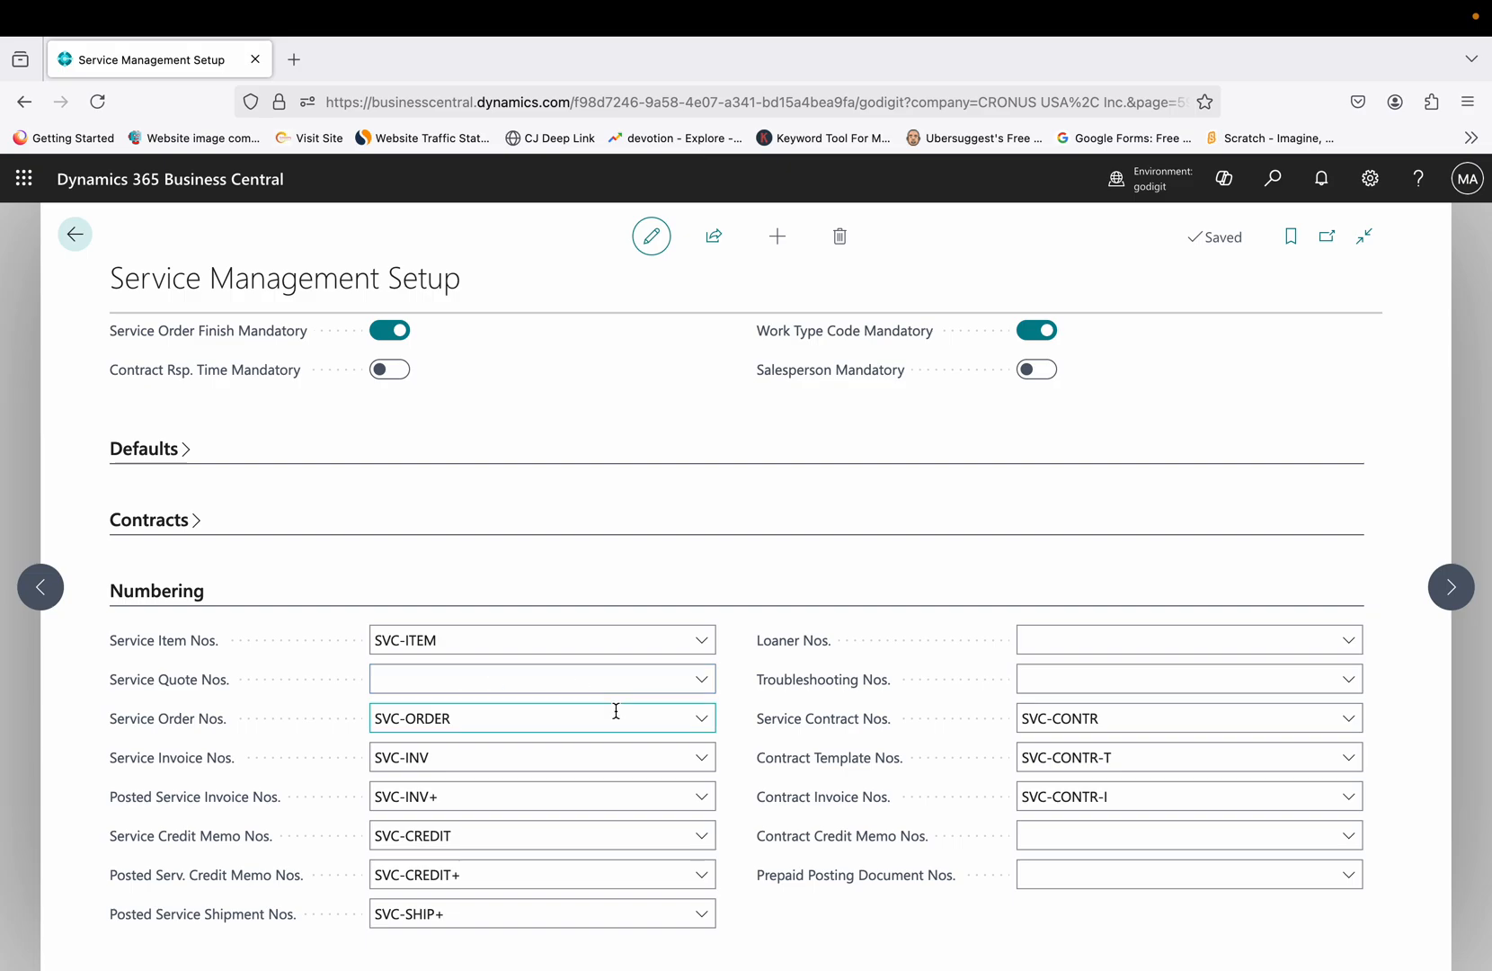
{"action": "scroll", "coordinate": [616, 710], "scroll_direction": "down", "scroll_amount": 1}
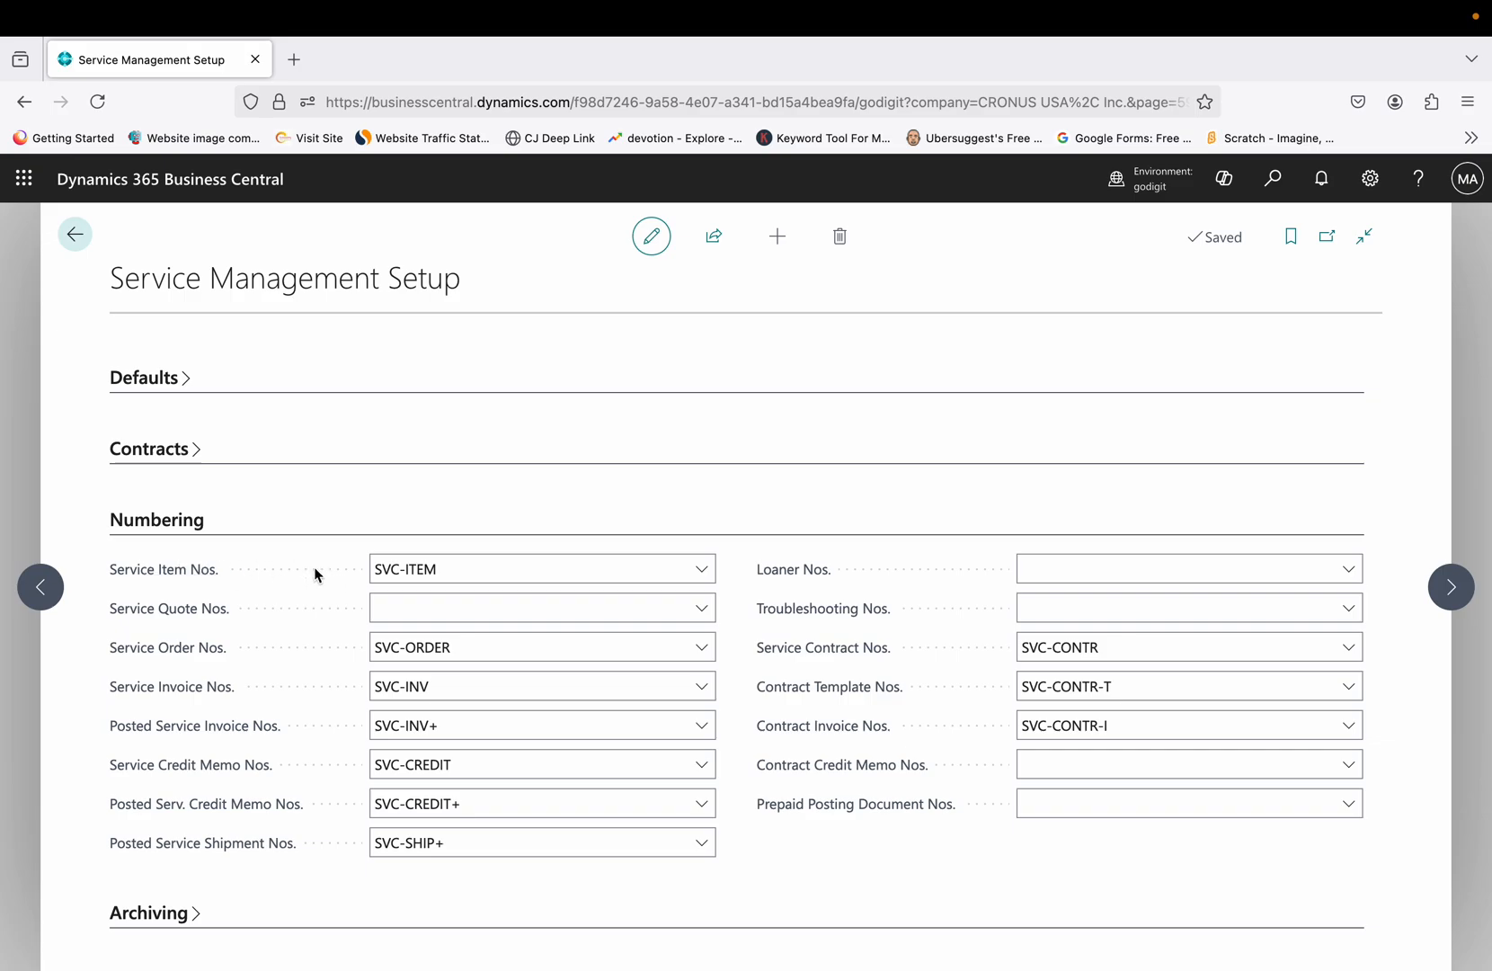
- Show the full list of number series available for Service Item Nos
{"action": "left_click", "coordinate": [711, 577]}
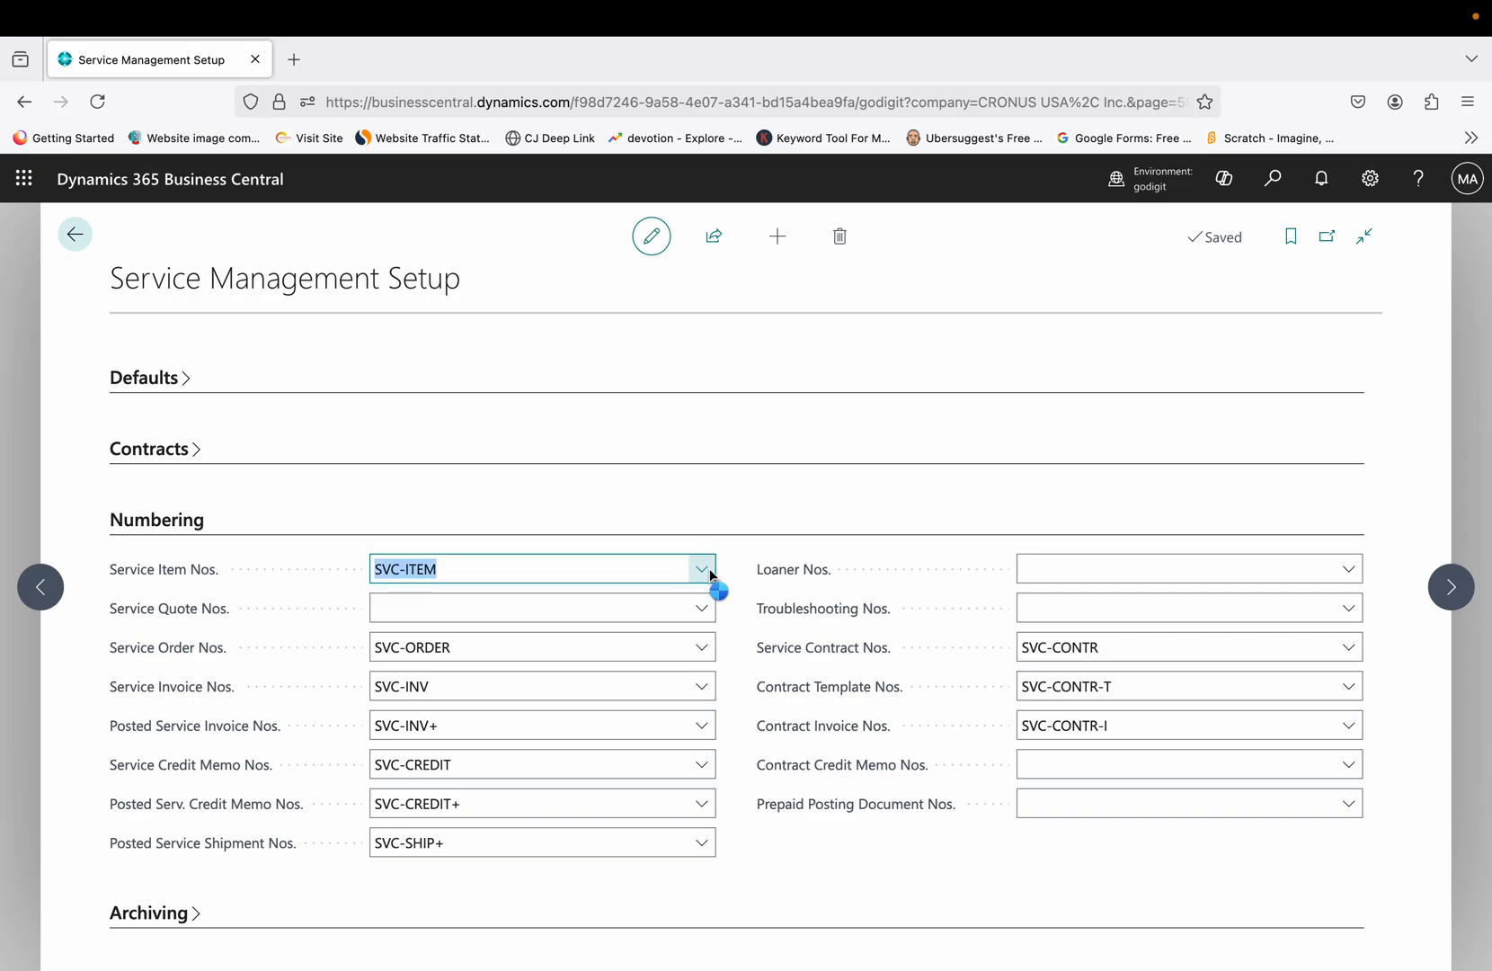
{"action": "left_click", "coordinate": [702, 570]}
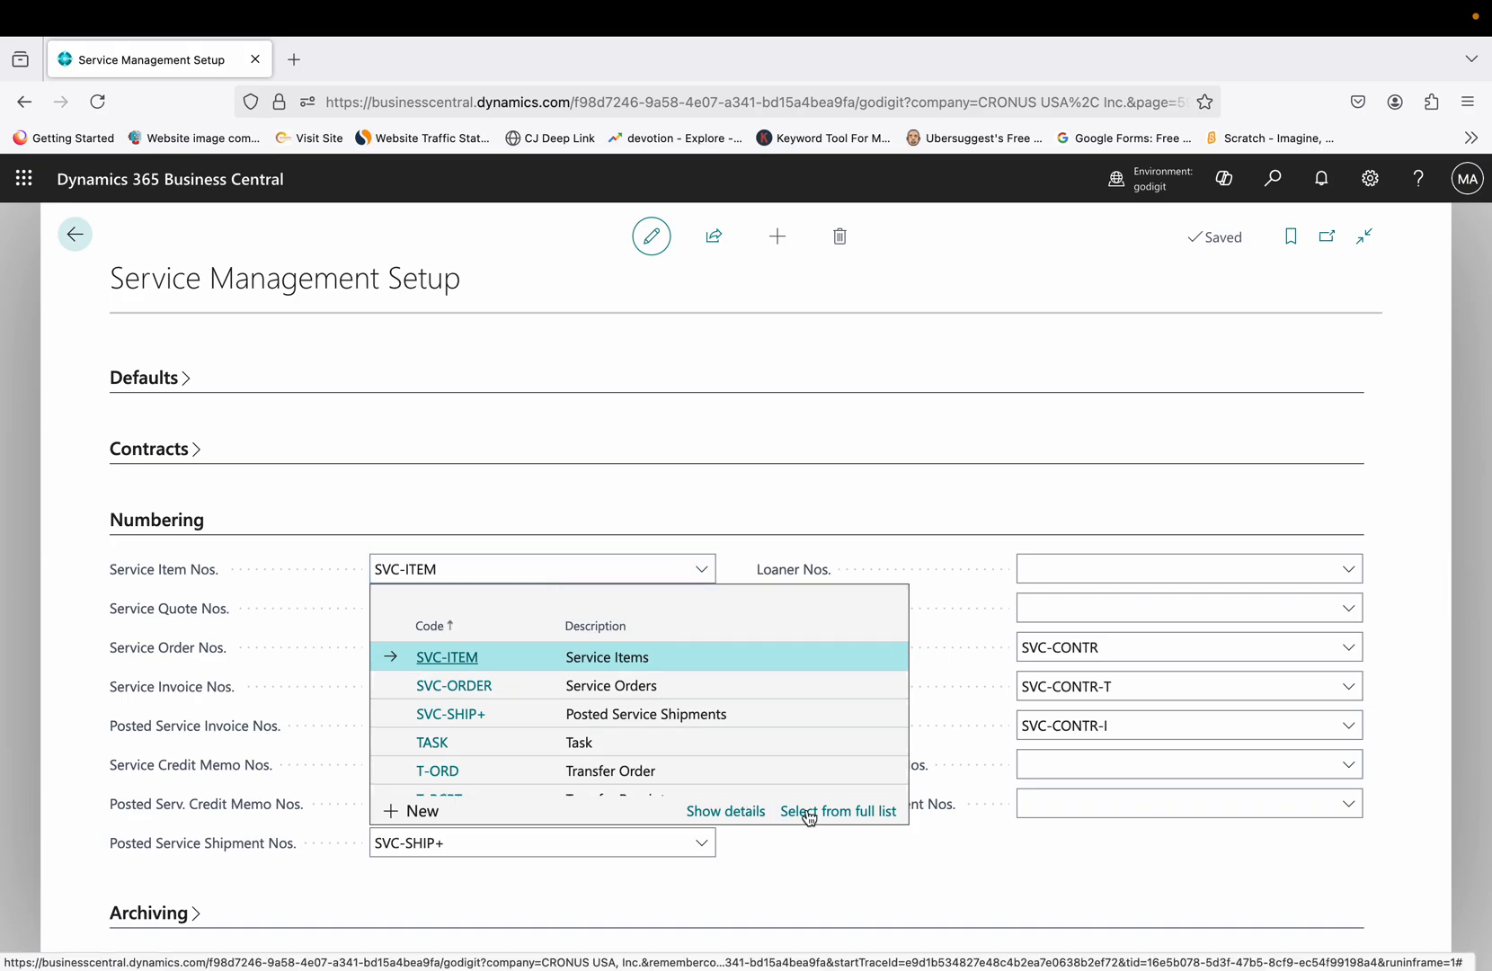
{"action": "left_click", "coordinate": [836, 812]}
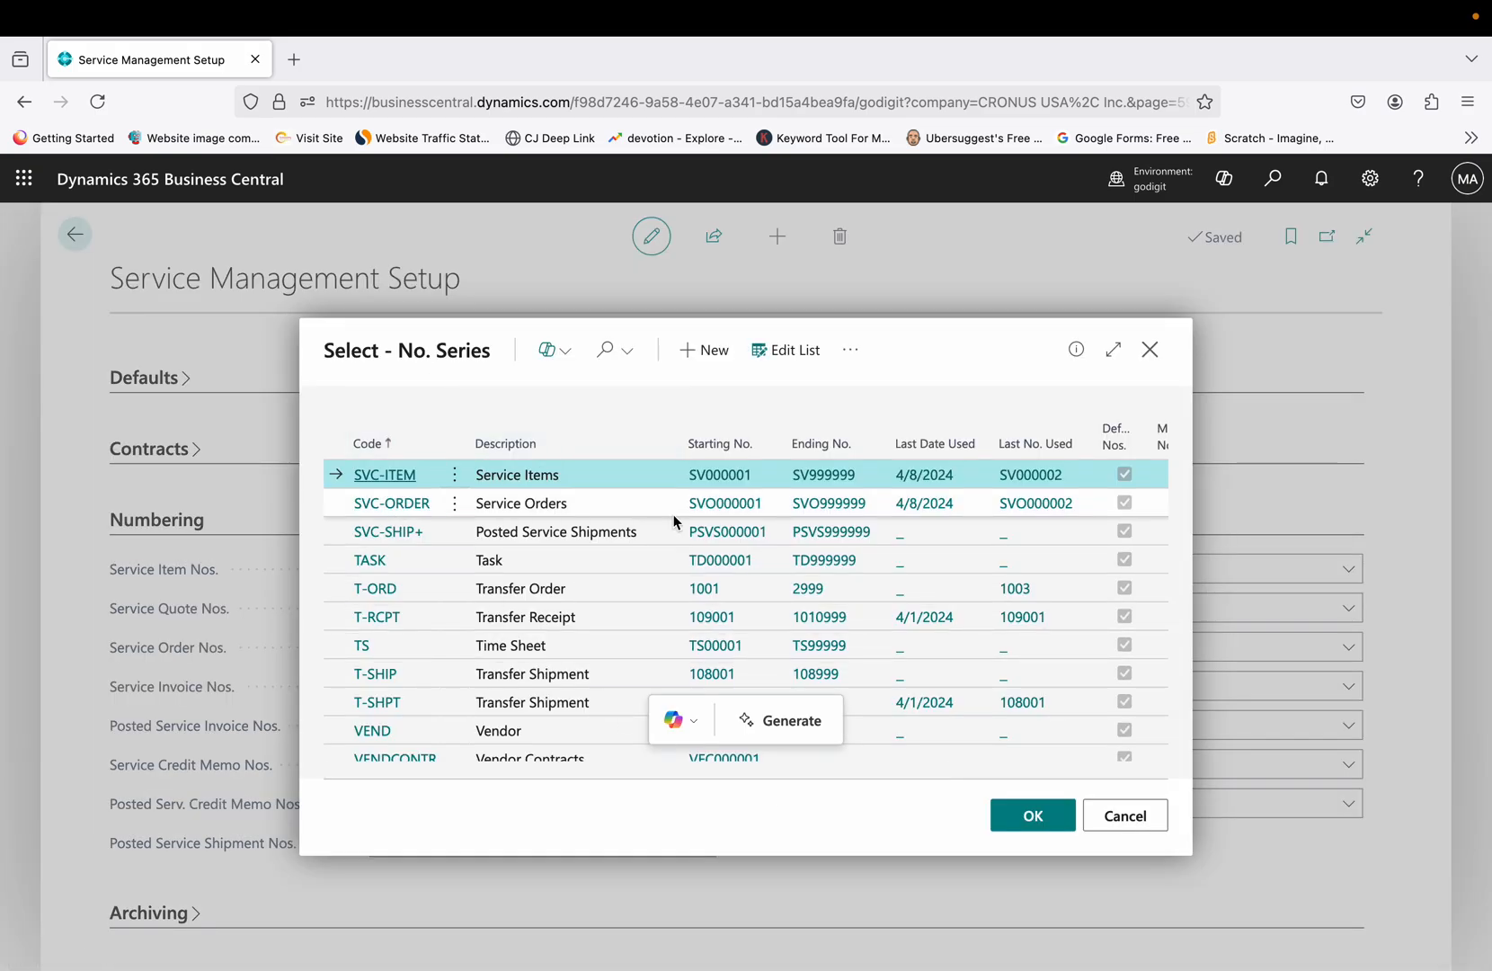
- Search for "no. ser" to locate the No. Series page, and return to the number series list without opening it
{"action": "left_click", "coordinate": [1269, 183]}
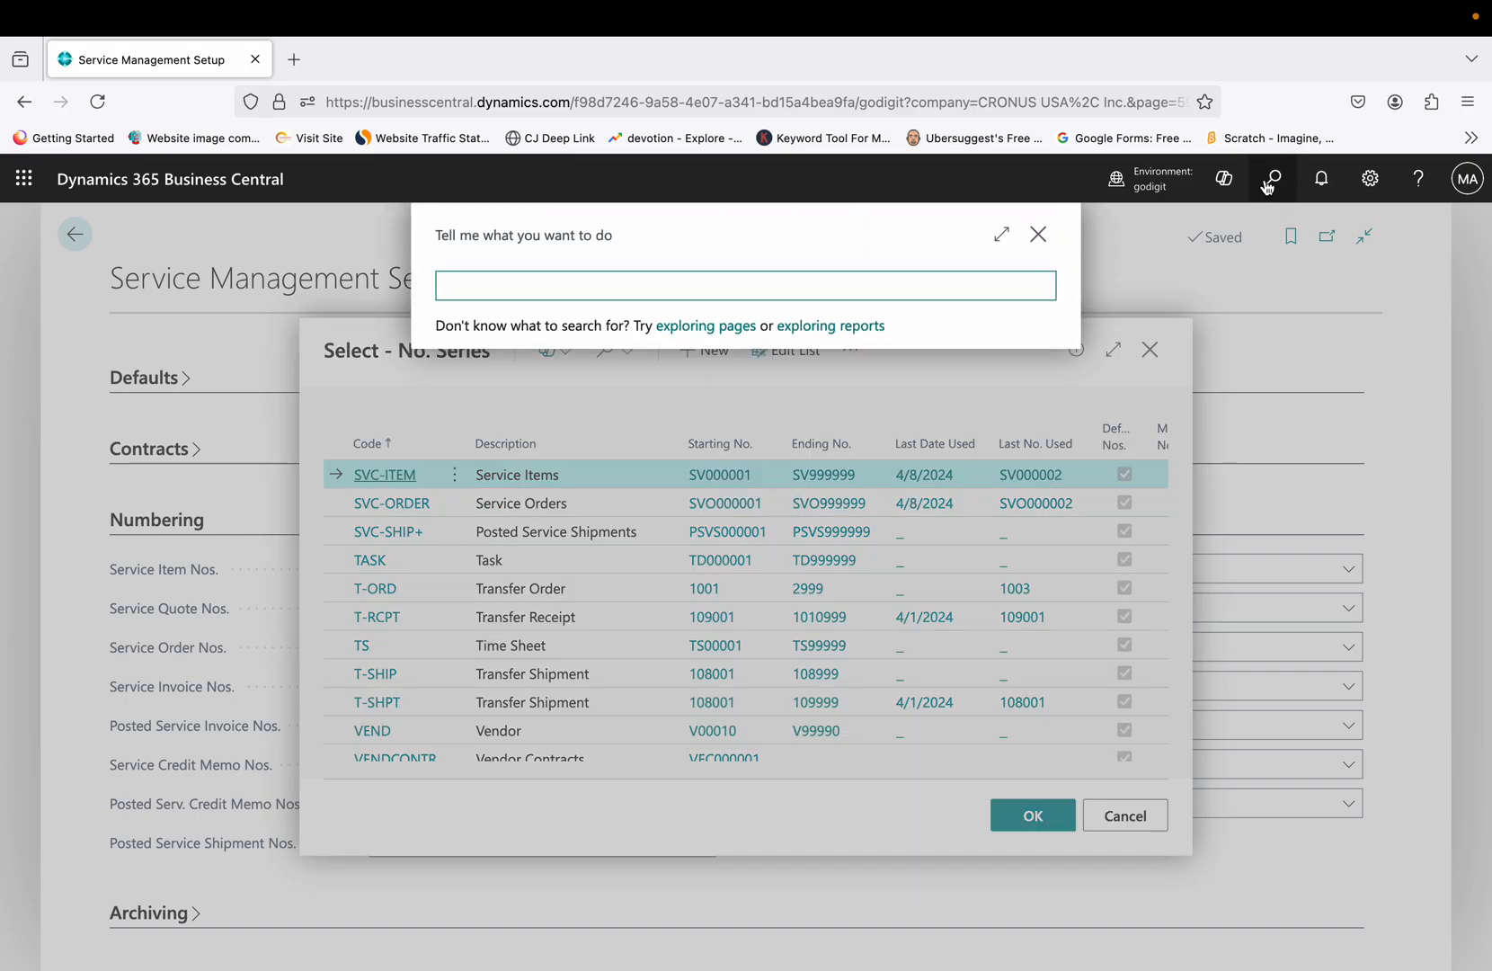
{"action": "type", "text": "no. ser"}
{"action": "key", "text": "Down"}
{"action": "key", "text": "Down"}
{"action": "key", "text": "Down"}
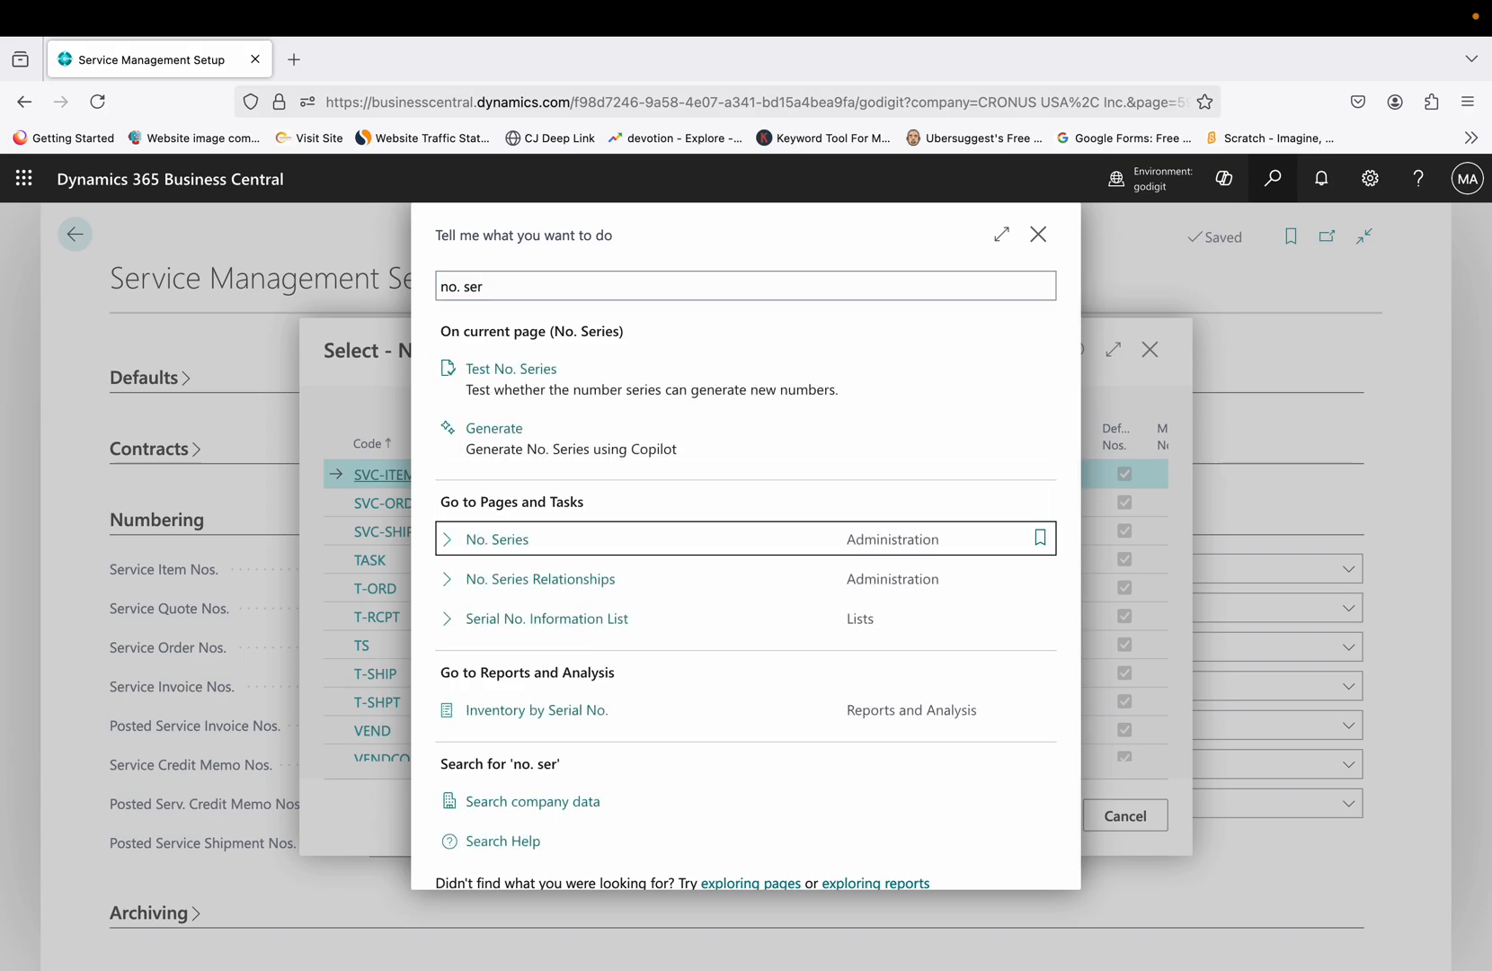
{"action": "key", "text": "Escape"}
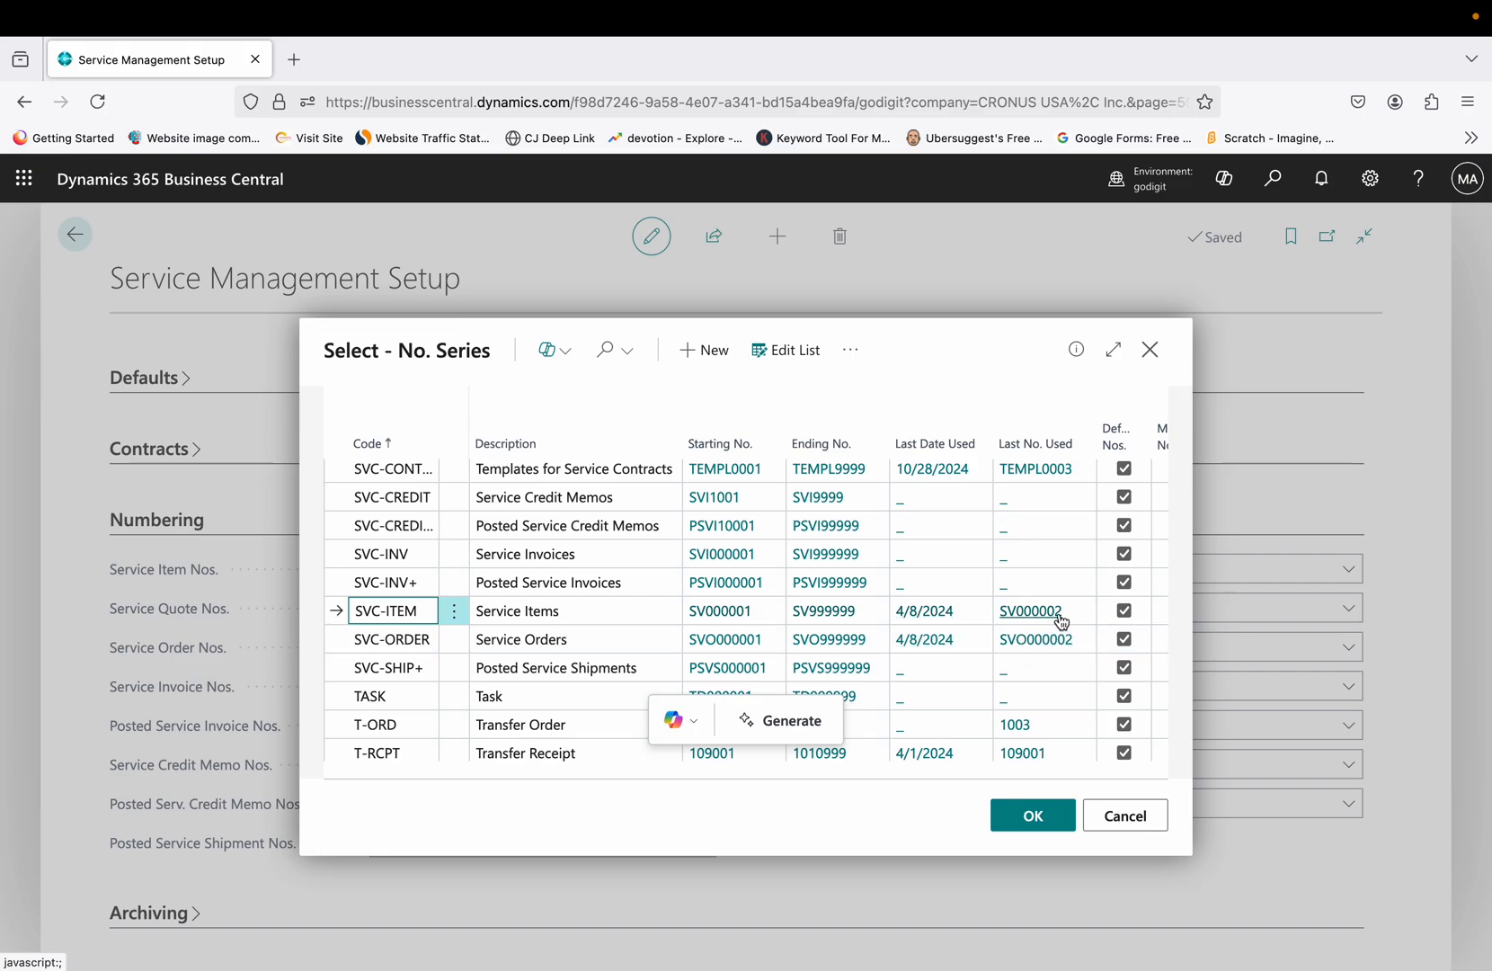
- Examine the starting number in the SVC-ITEM number series lines, and return to Service Management Setup without selecting another series
{"action": "left_click", "coordinate": [724, 615]}
{"action": "left_click", "coordinate": [542, 439]}
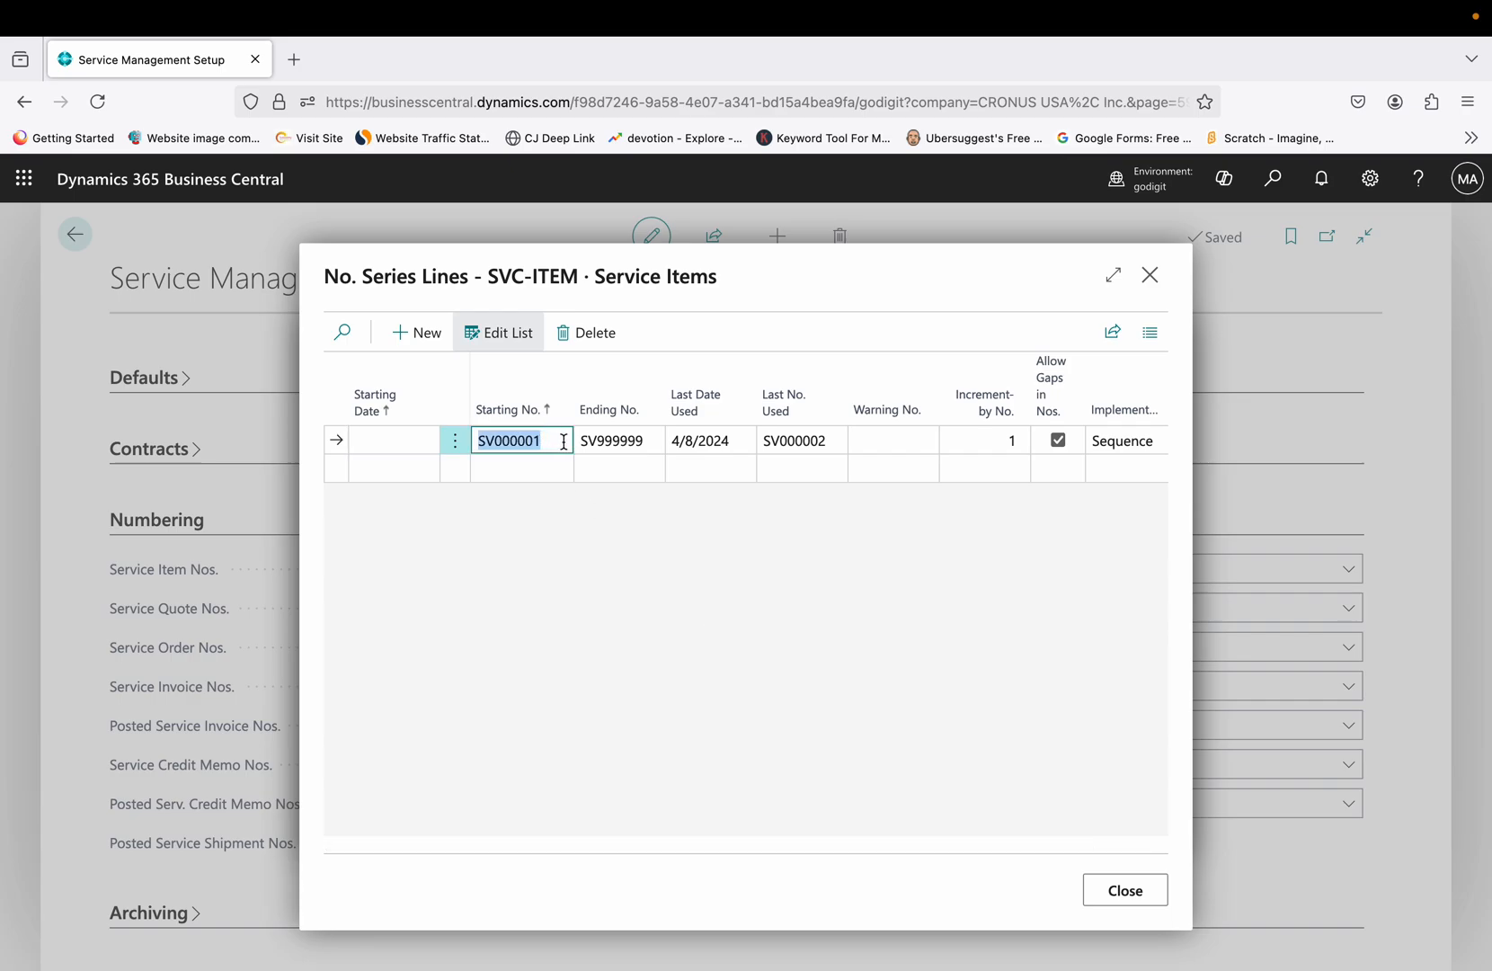
{"action": "left_click", "coordinate": [553, 439]}
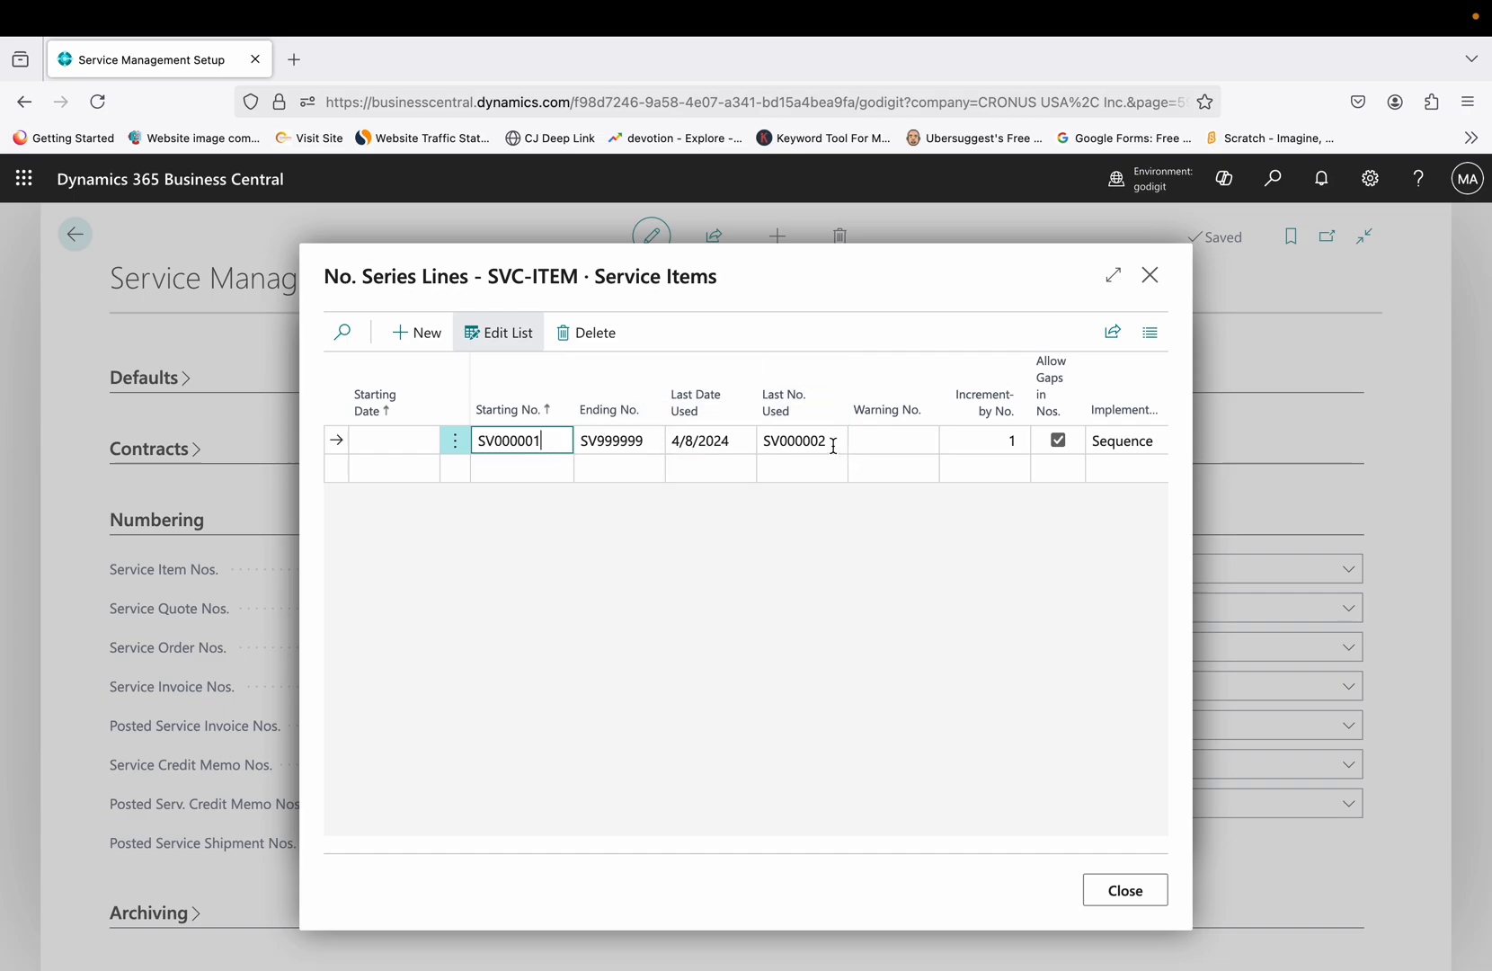
{"action": "left_click", "coordinate": [1106, 891]}
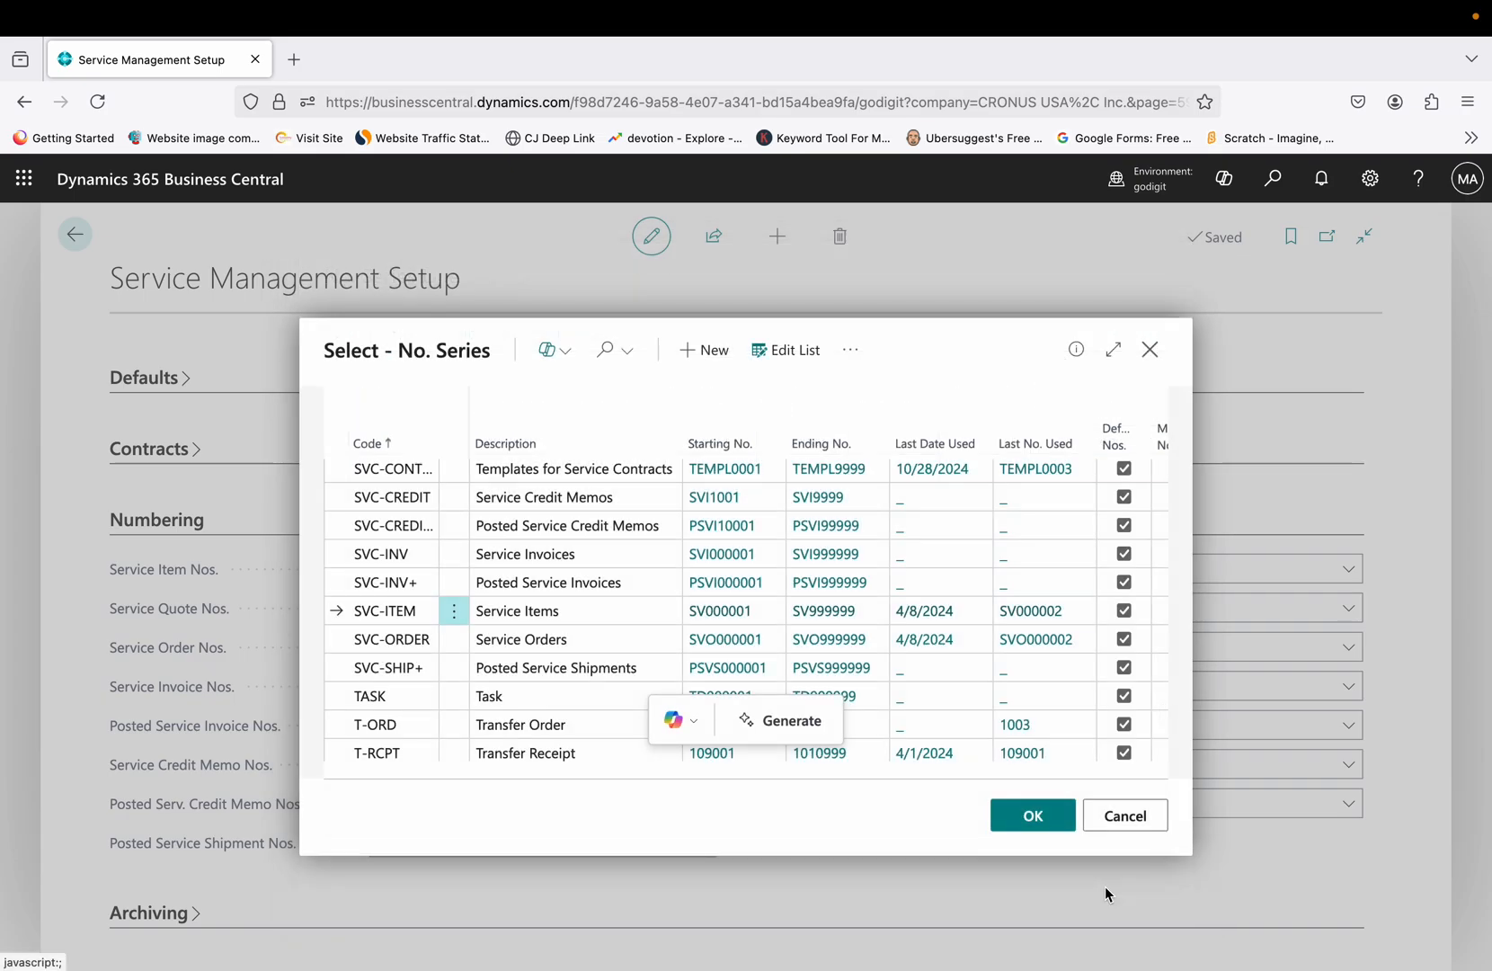
{"action": "left_click", "coordinate": [1135, 818]}
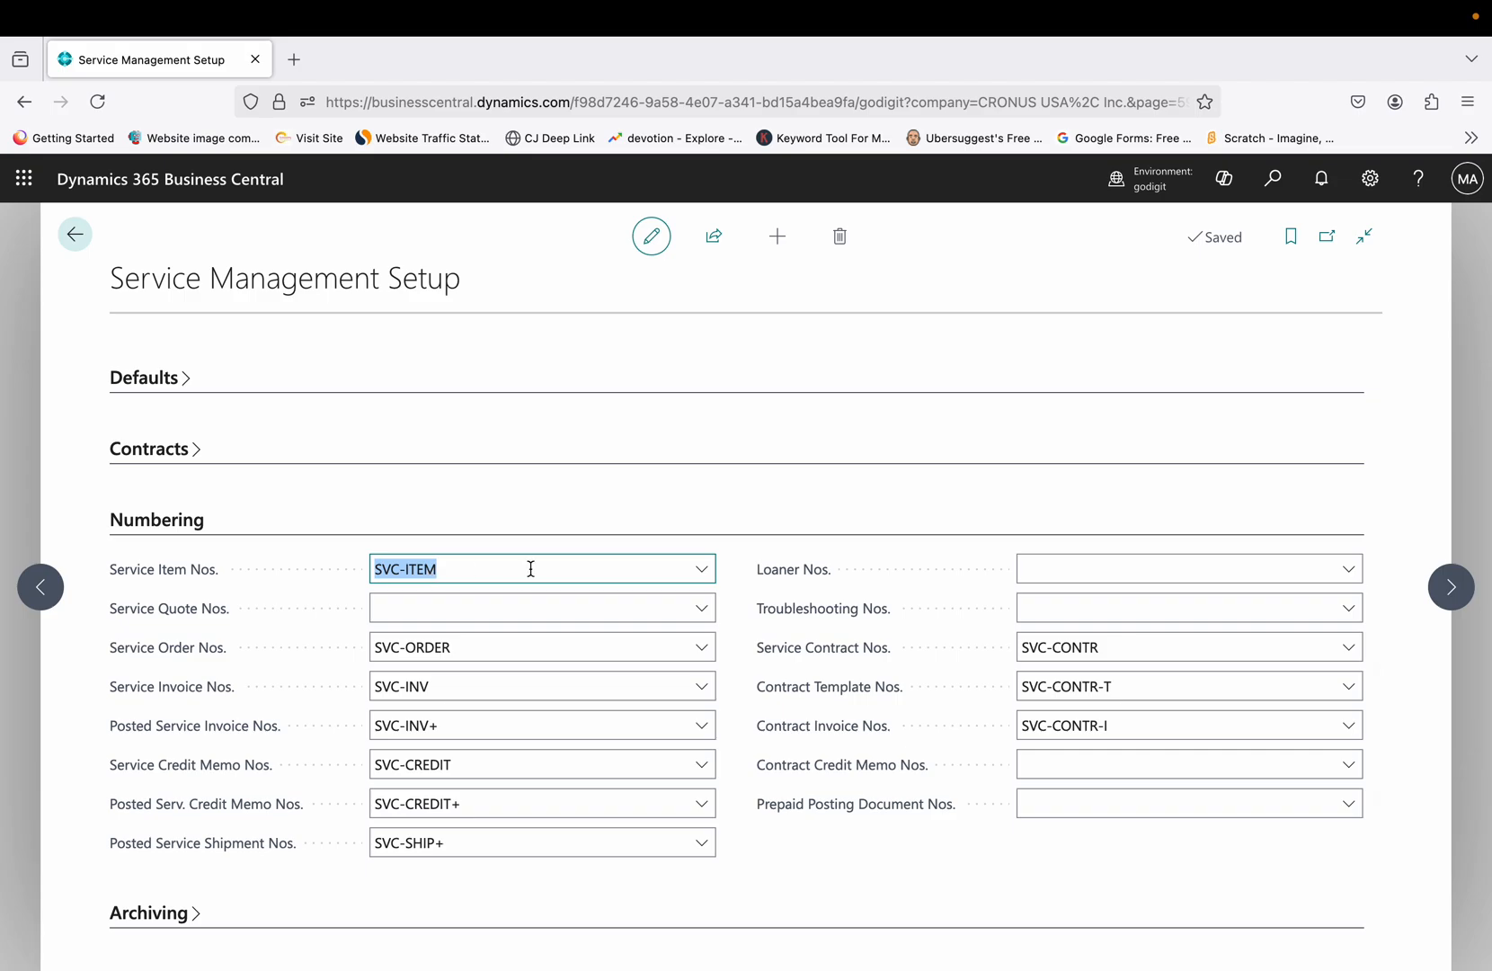
- Review the number series assigned to service documents and contracts, and collapse the Numbering section
{"action": "scroll", "coordinate": [433, 618], "scroll_direction": "down", "scroll_amount": 1}
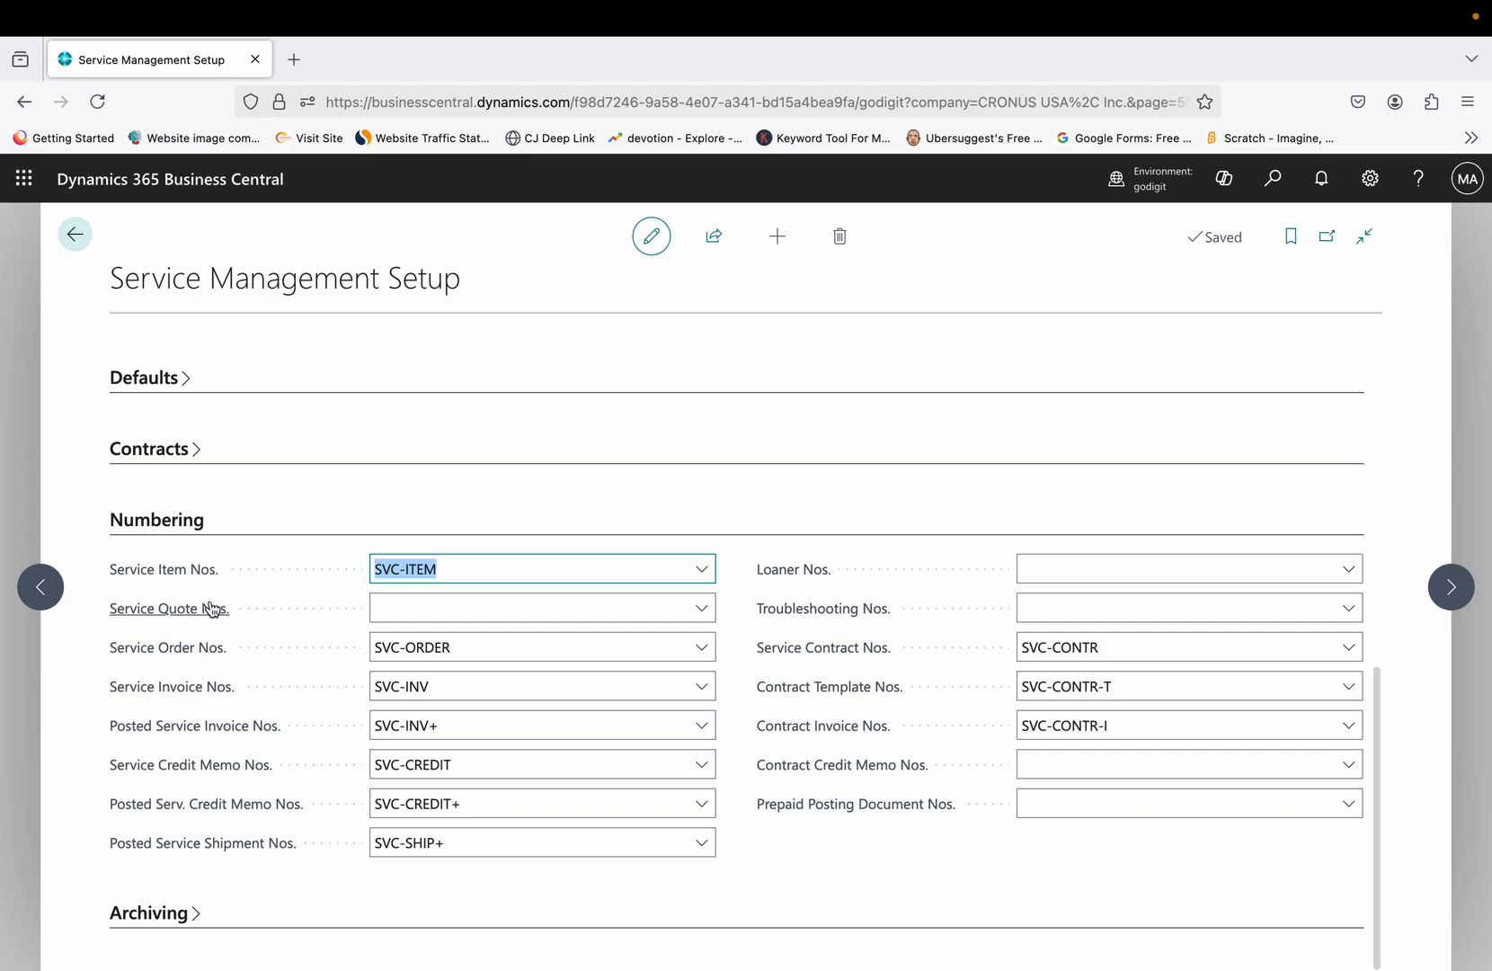
{"action": "mouse_move", "coordinate": [212, 609]}
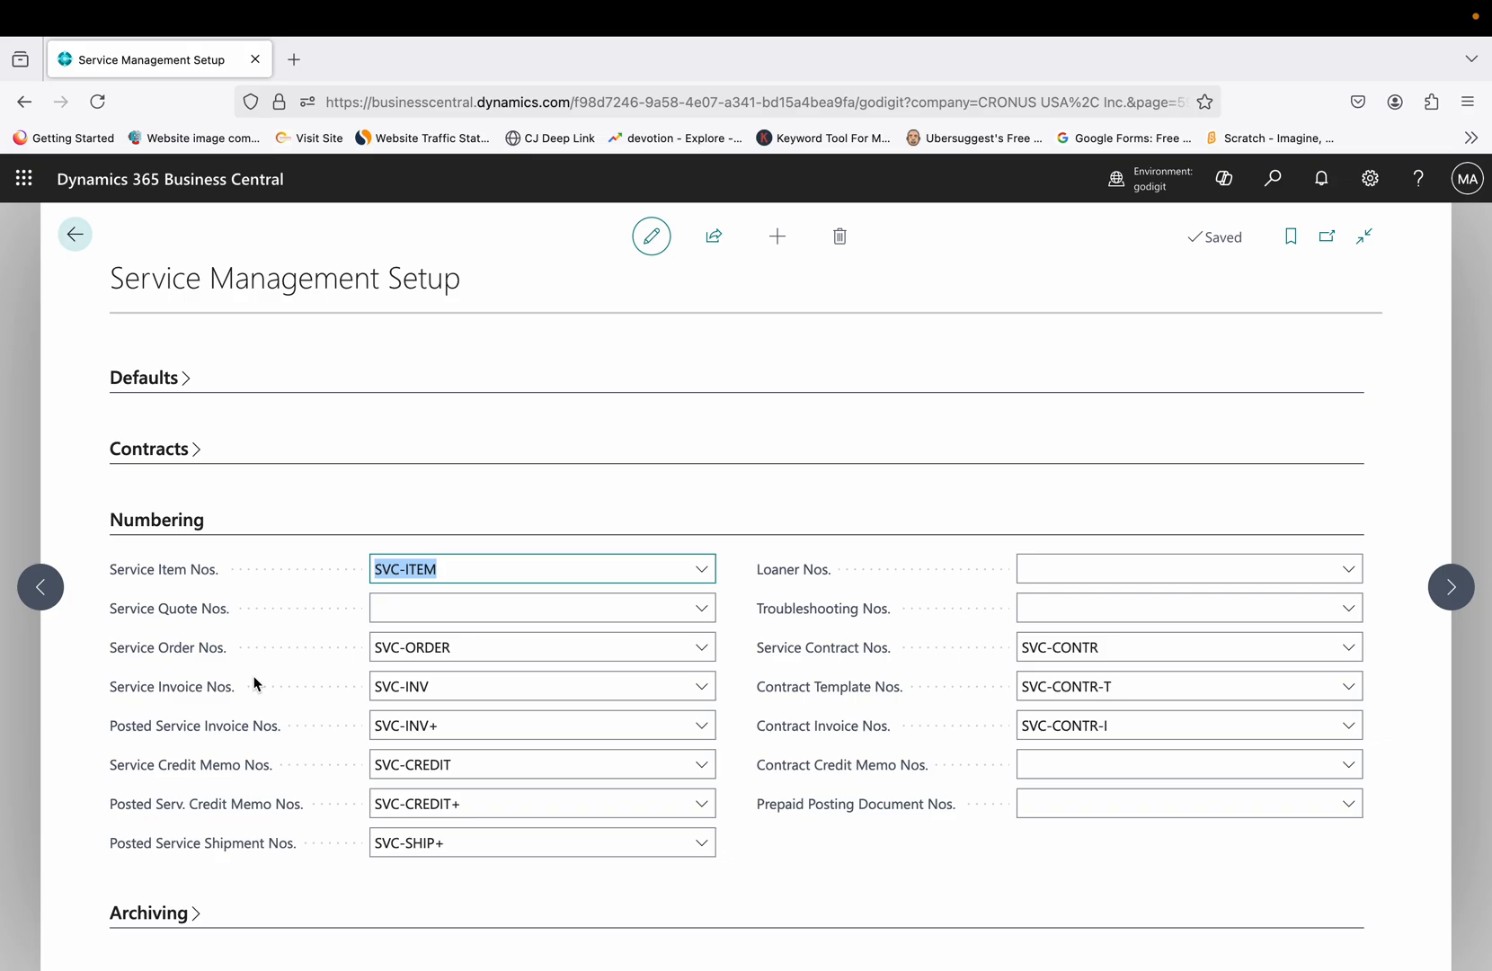
{"action": "left_click", "coordinate": [216, 697]}
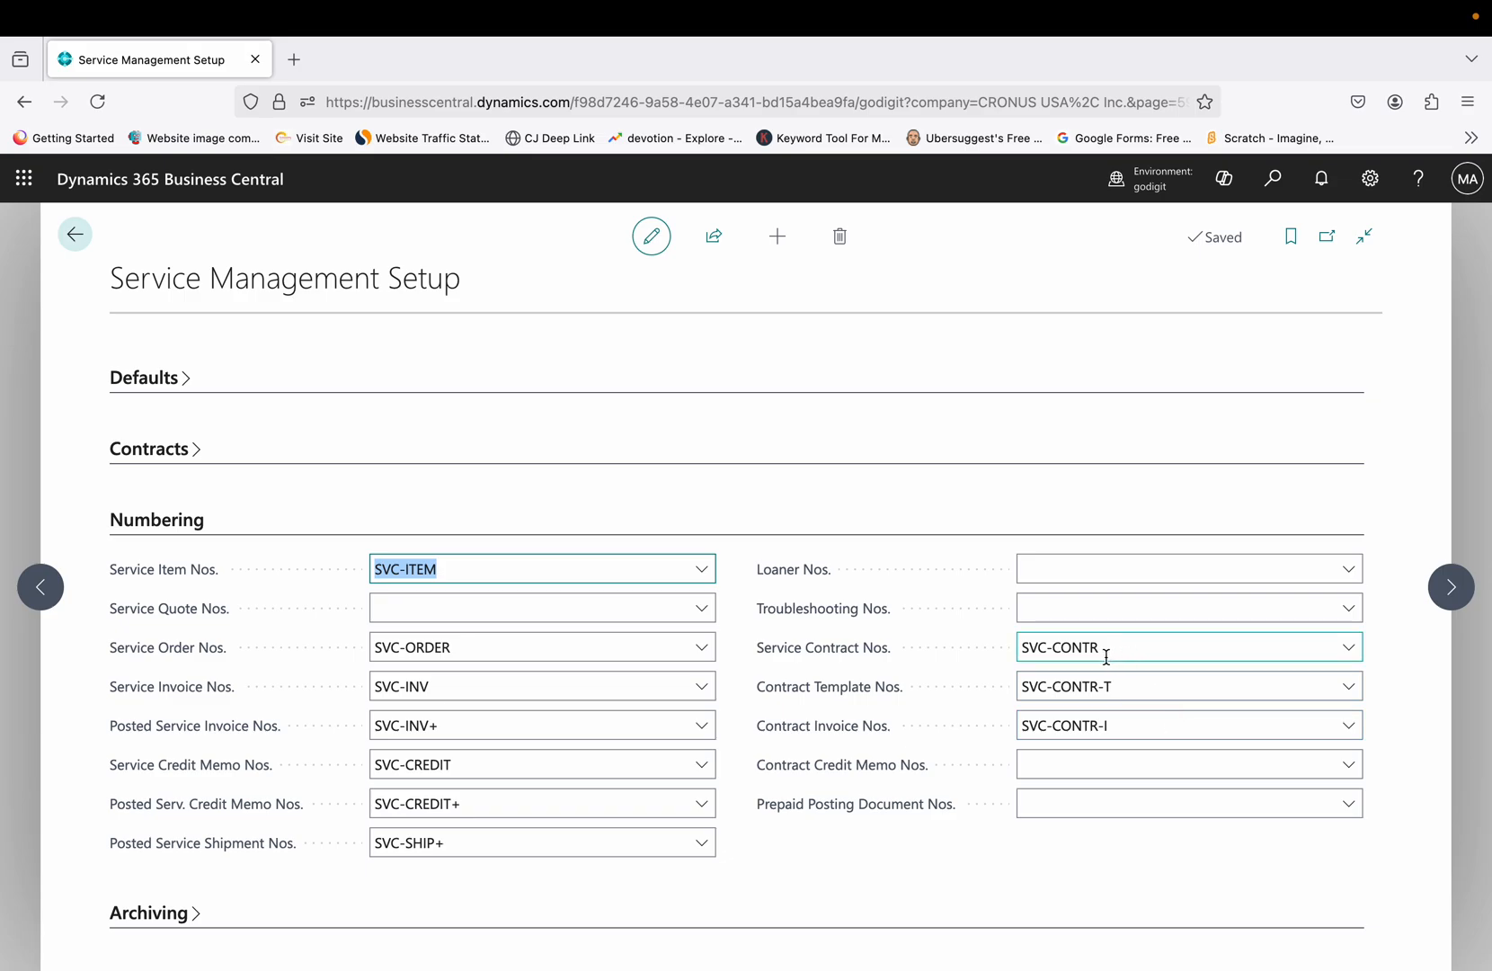
{"action": "left_click", "coordinate": [166, 528]}
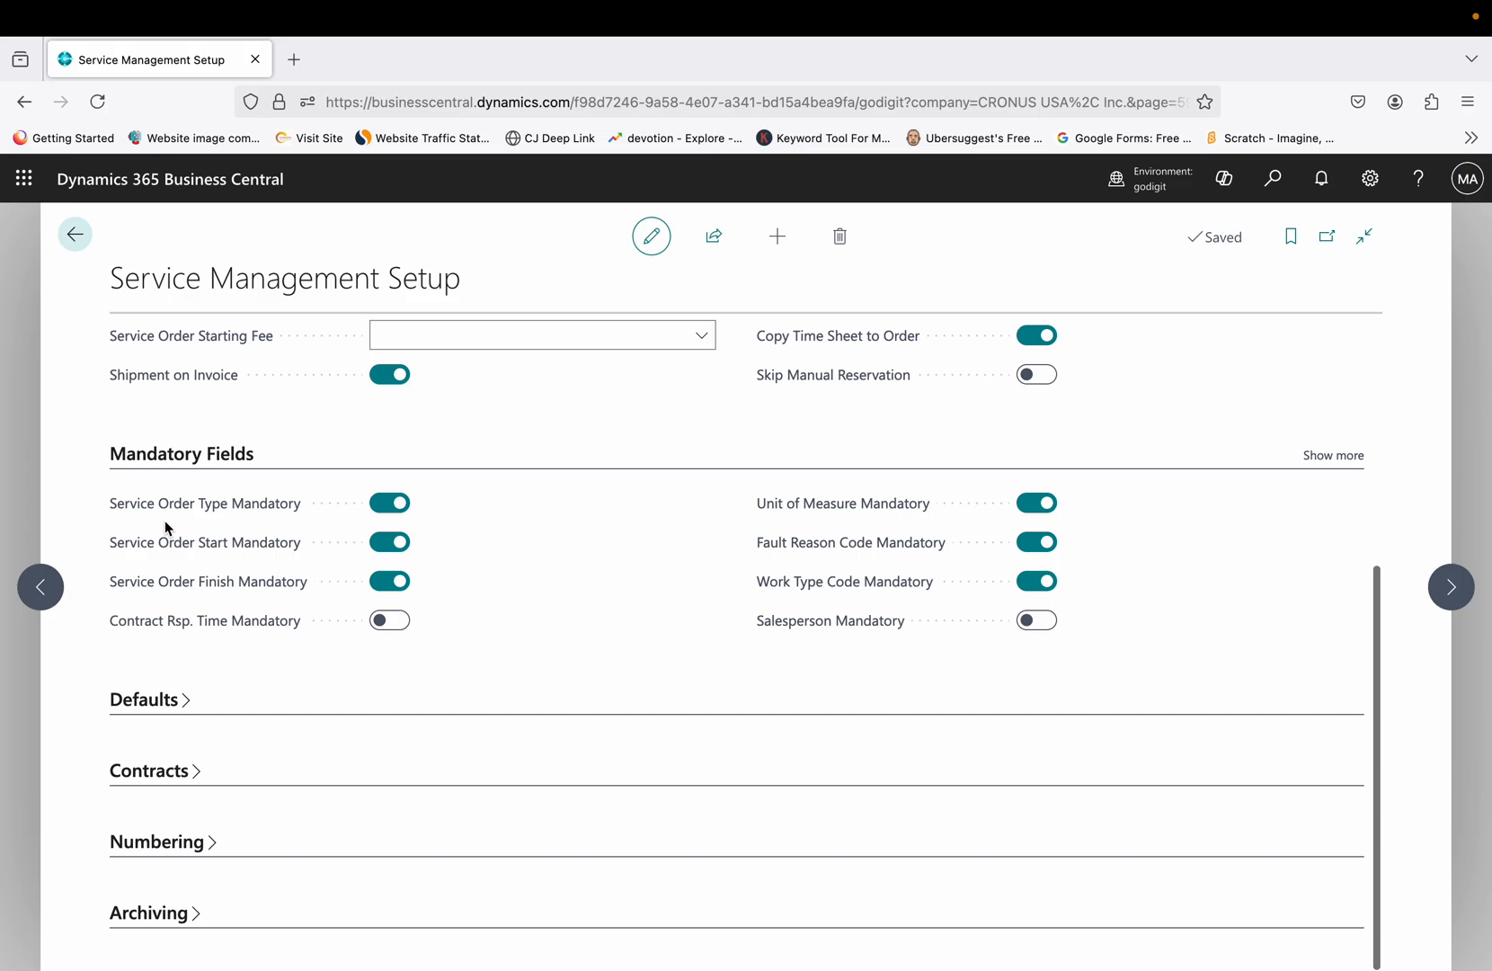
- Expand the Archiving section, view the available Archive Quotes options without changing them, and collapse the section
{"action": "left_click", "coordinate": [183, 912]}
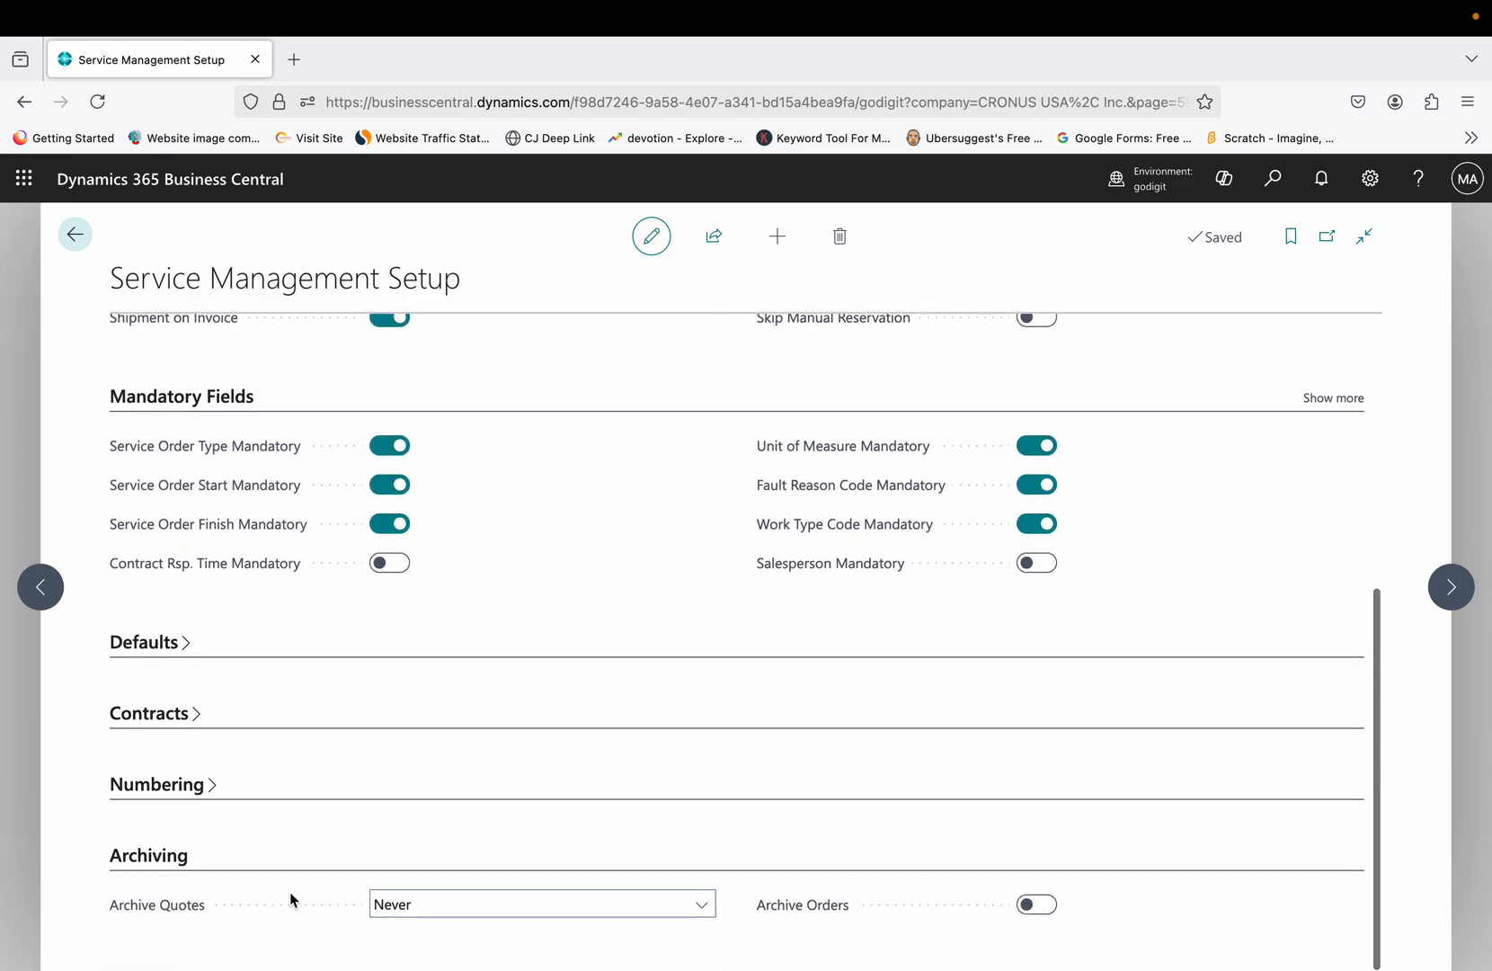
{"action": "left_click", "coordinate": [703, 916]}
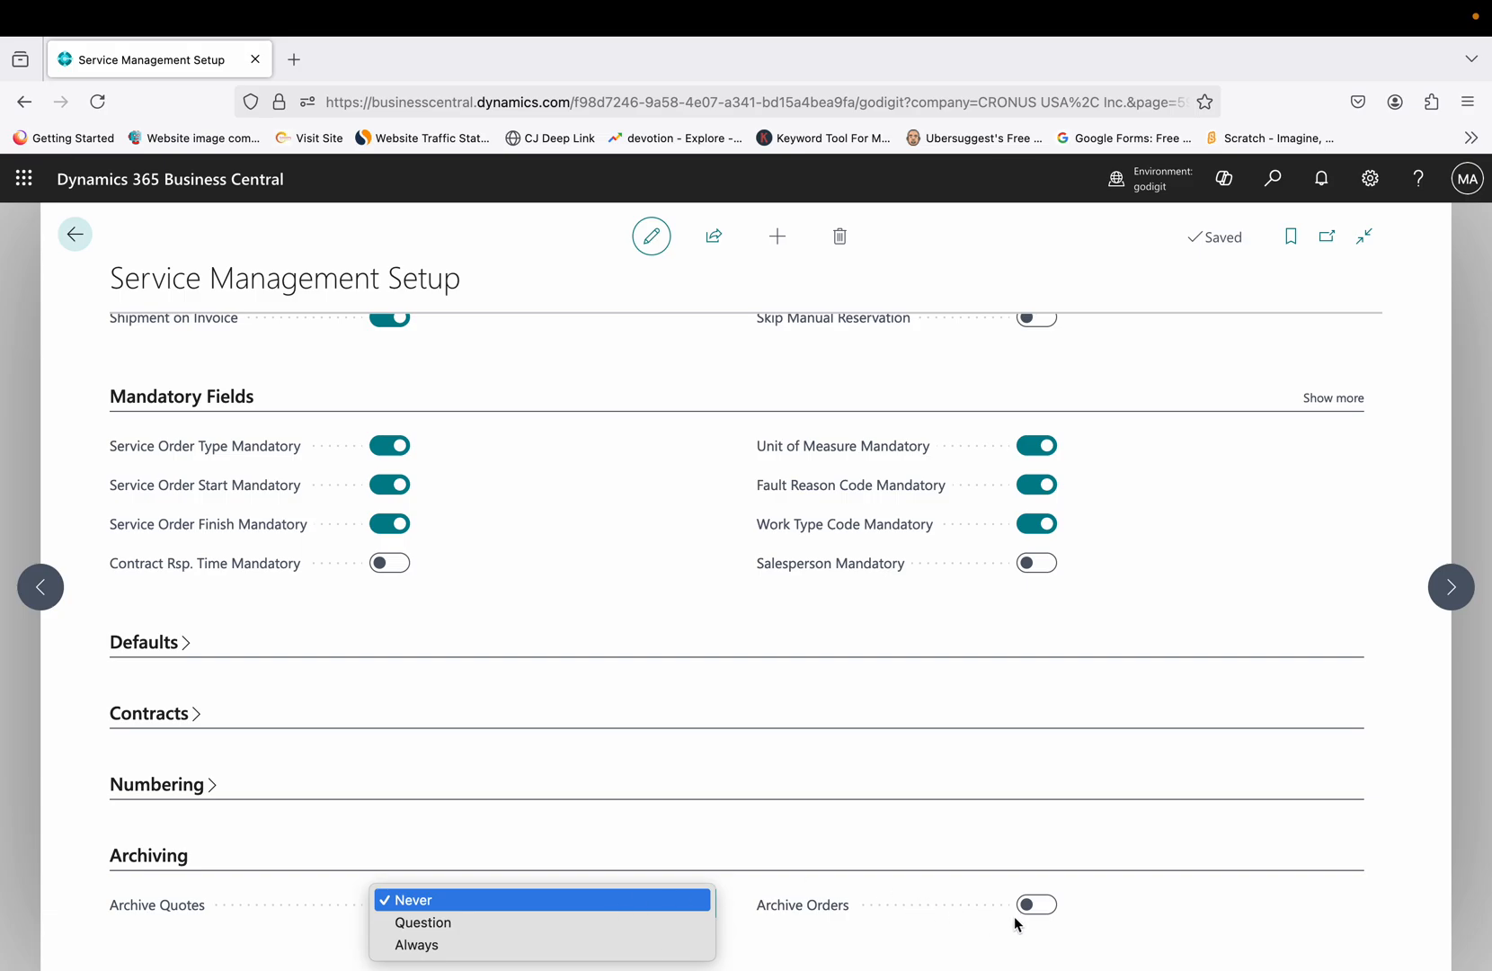
{"action": "left_click", "coordinate": [959, 935]}
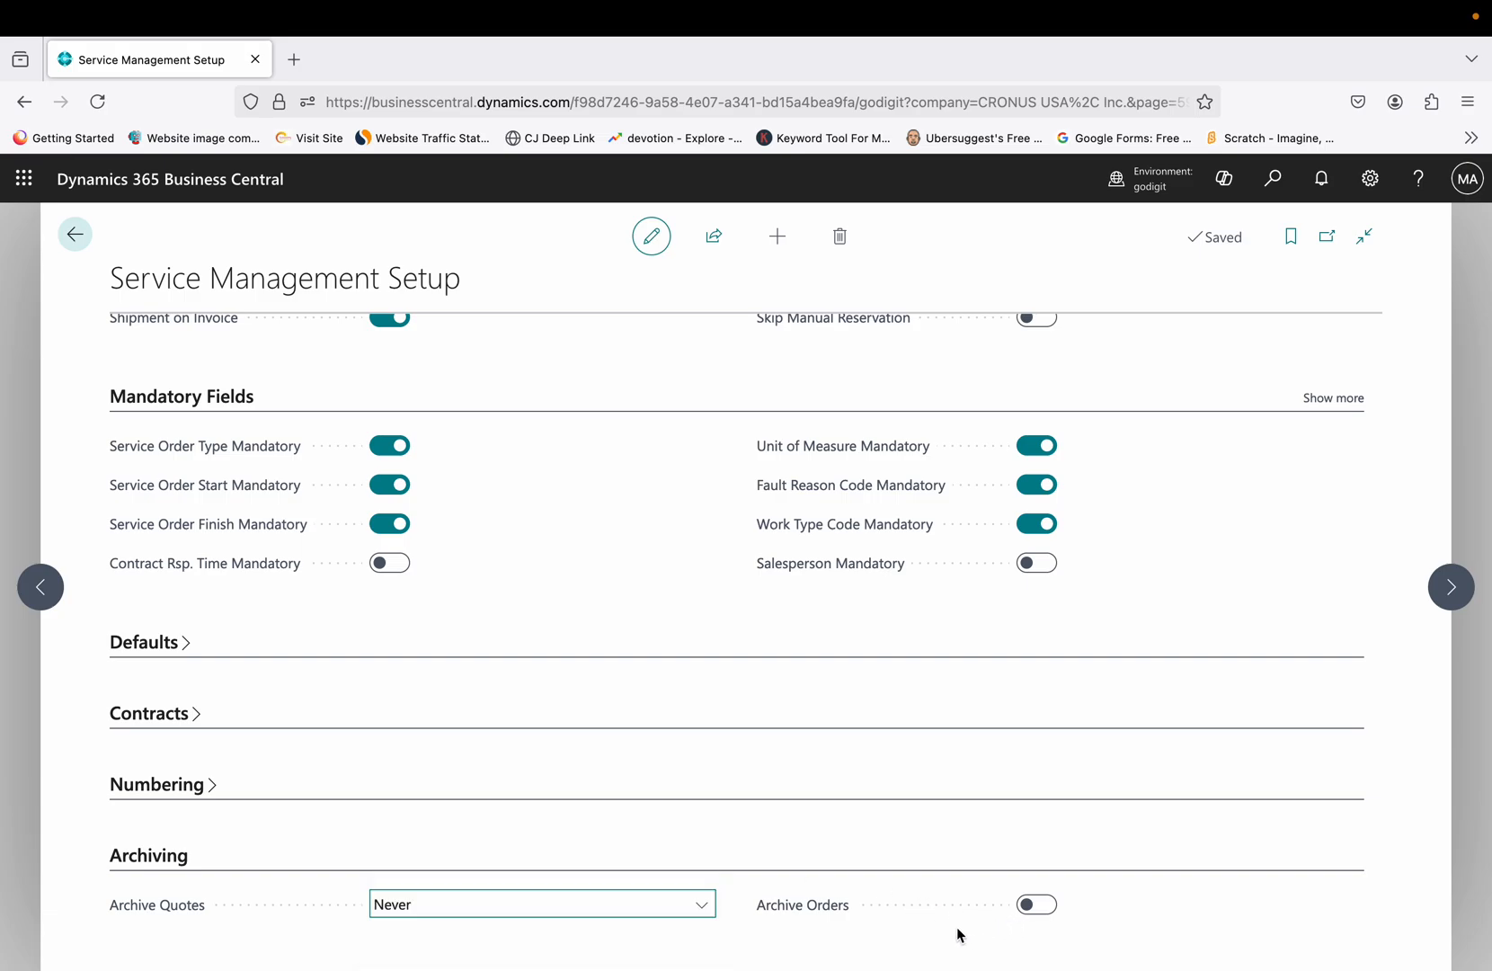
{"action": "left_click", "coordinate": [151, 858]}
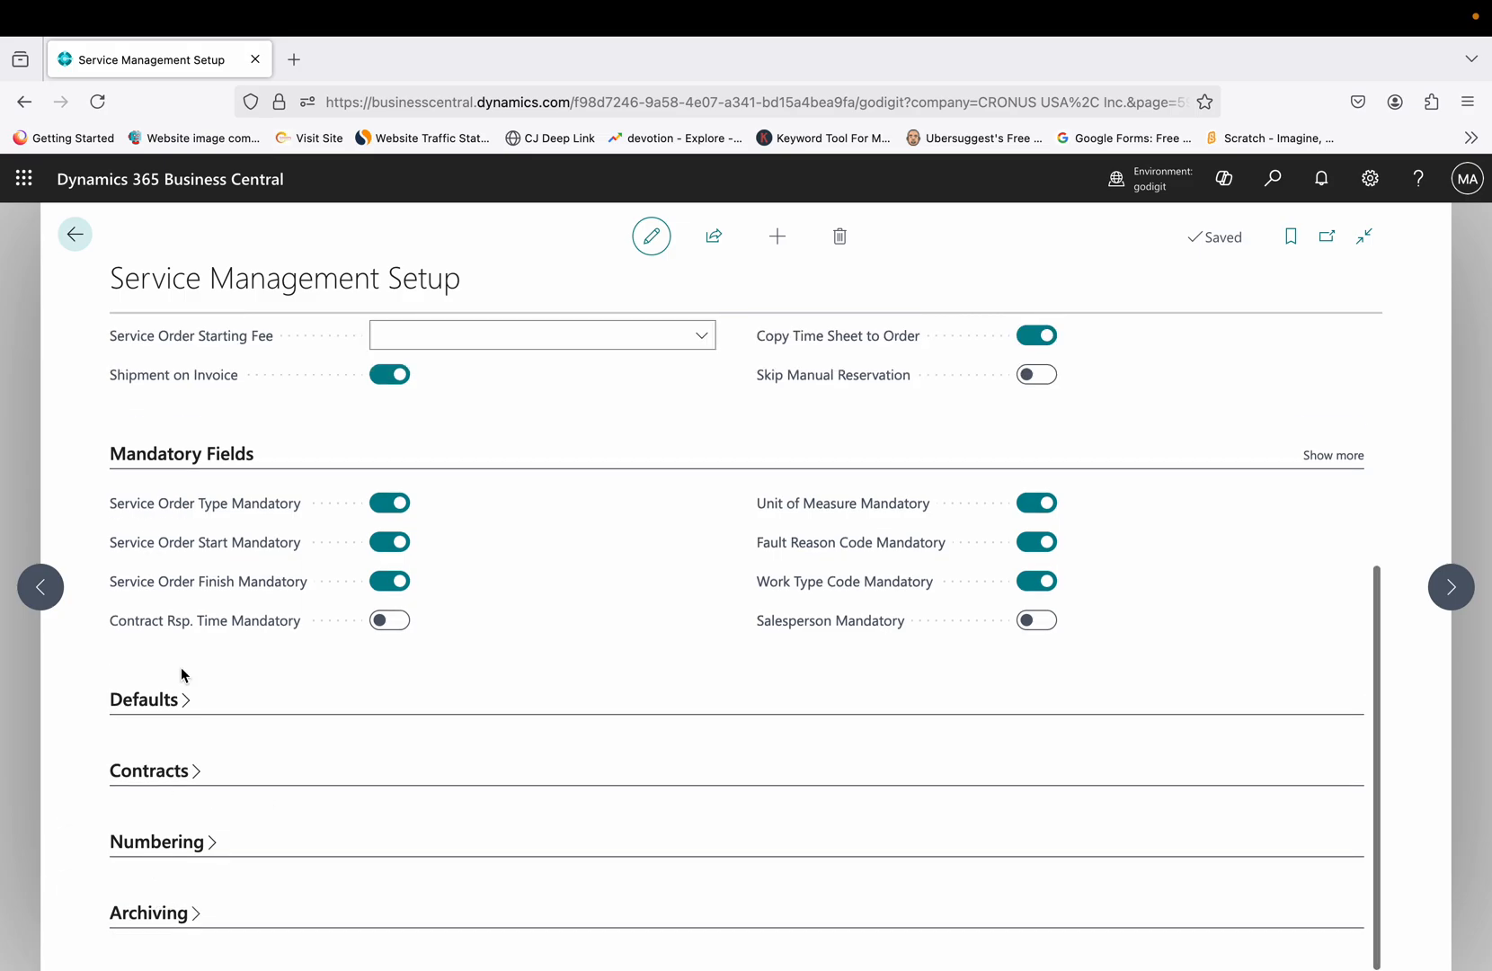
- Expand the Defaults section and set the Default Response Time (Hours) to 2
{"action": "left_click", "coordinate": [177, 700]}
{"action": "scroll", "coordinate": [474, 635], "scroll_direction": "down", "scroll_amount": 1}
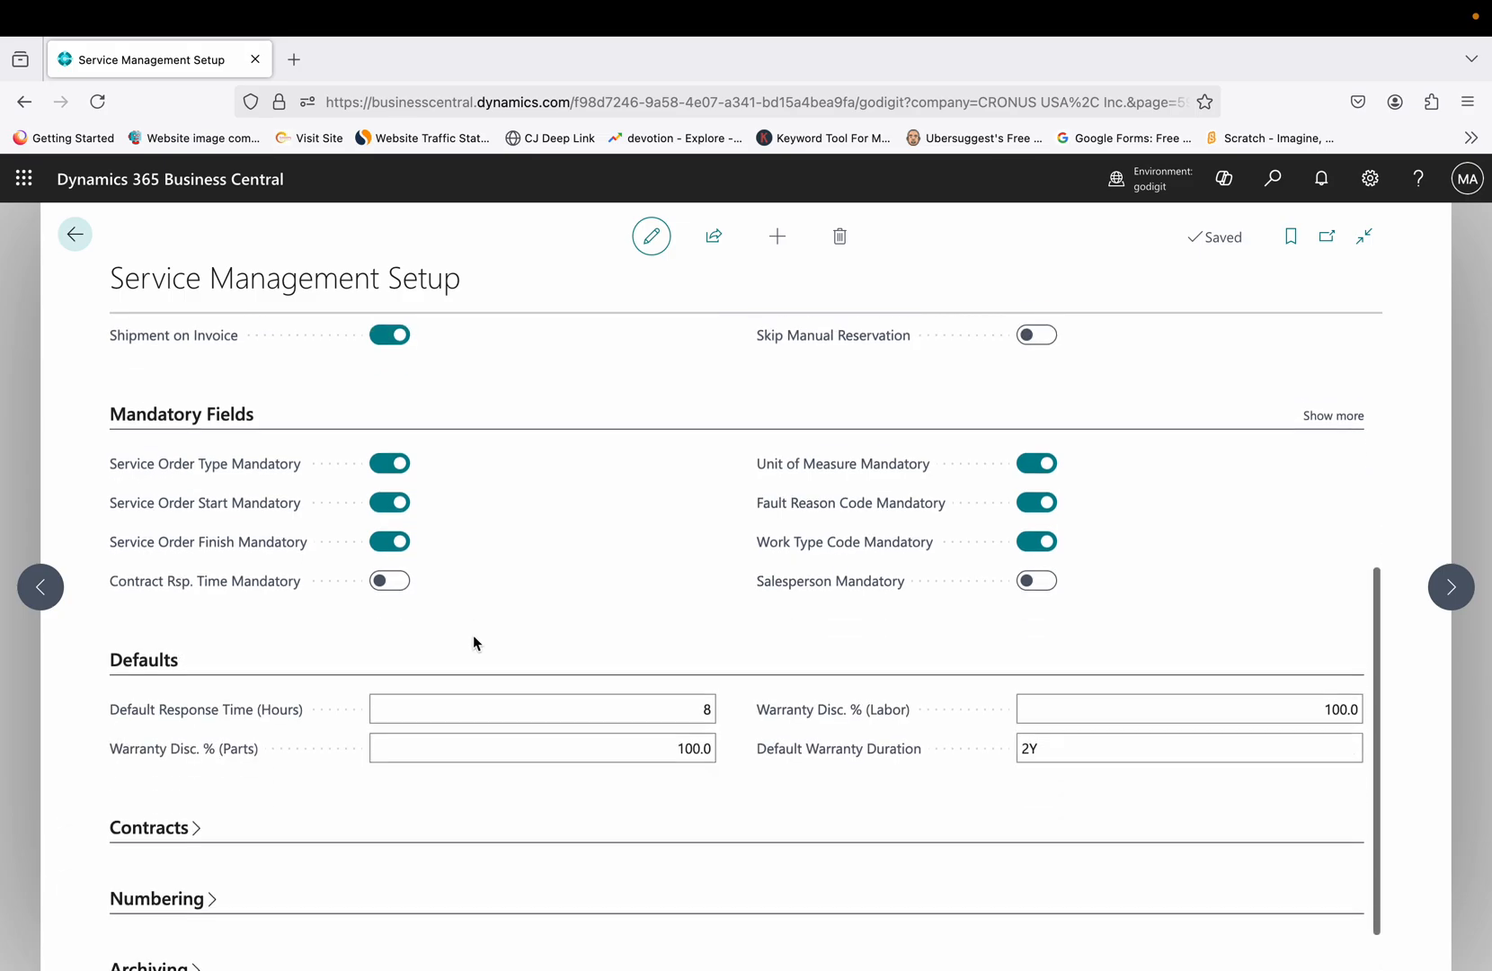
{"action": "scroll", "coordinate": [473, 641], "scroll_direction": "down", "scroll_amount": 1}
{"action": "scroll", "coordinate": [474, 641], "scroll_direction": "down", "scroll_amount": 1}
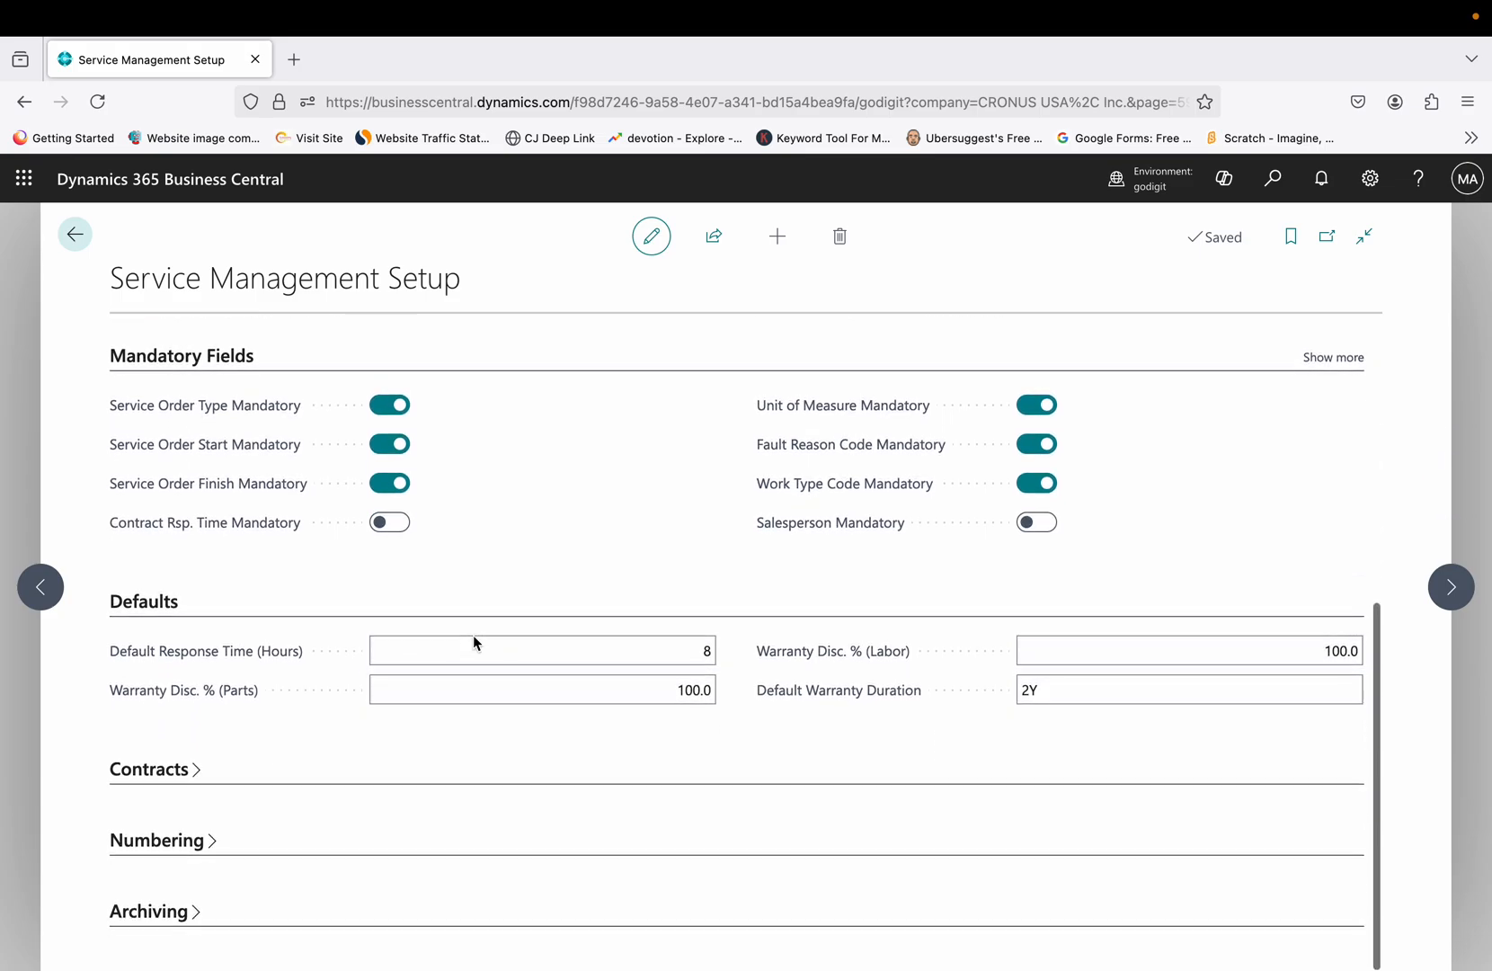
{"action": "left_click", "coordinate": [559, 652]}
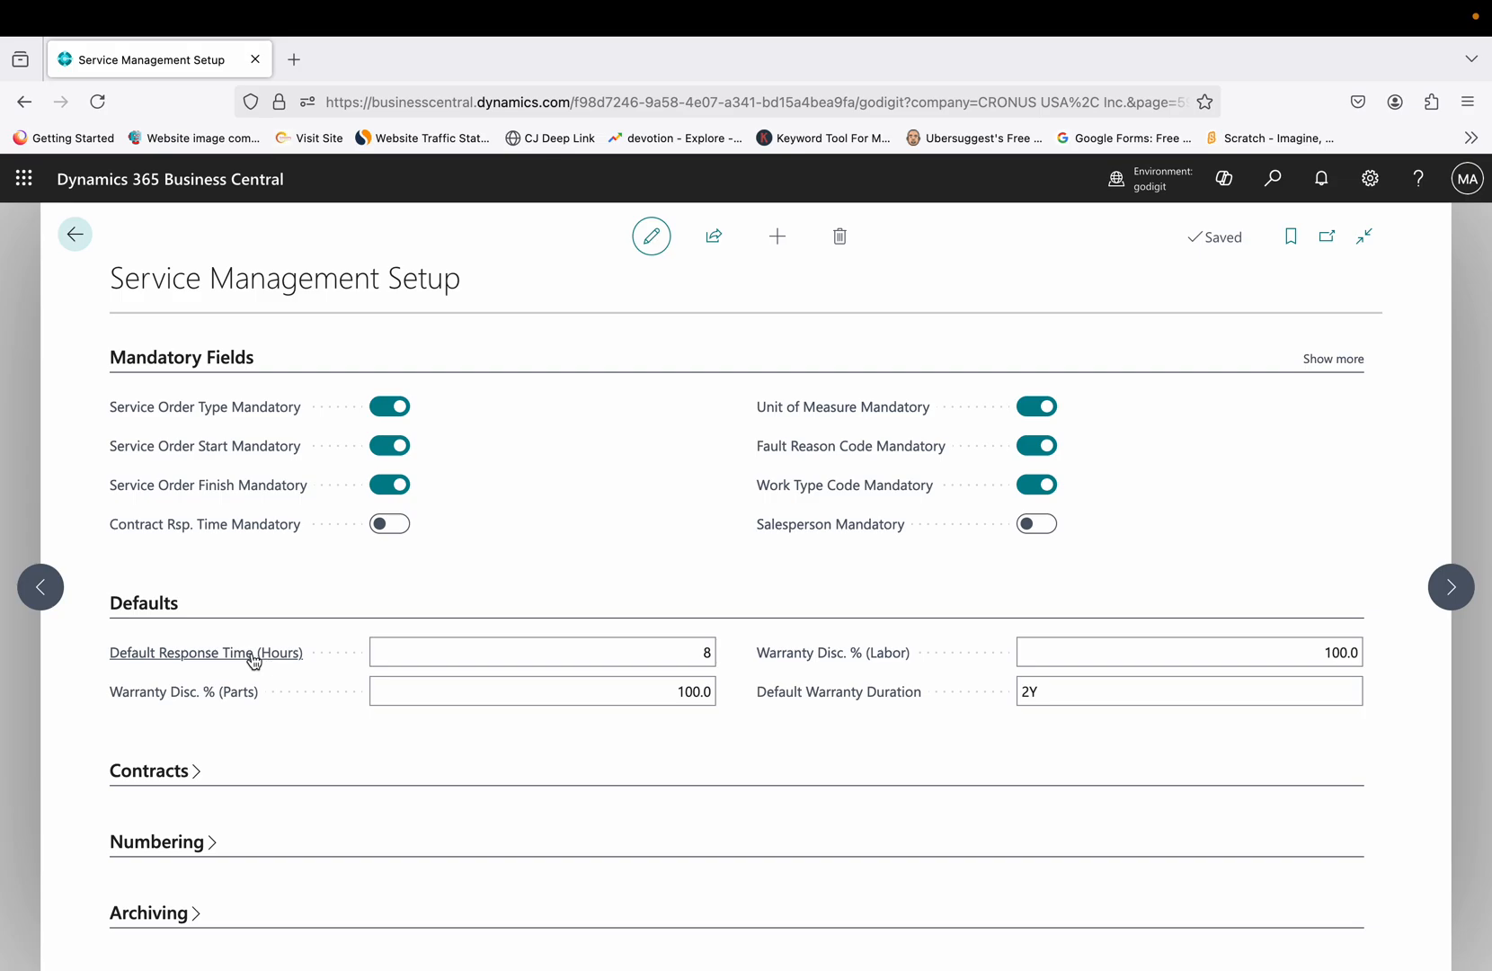
{"action": "mouse_move", "coordinate": [284, 664]}
{"action": "left_click", "coordinate": [691, 650]}
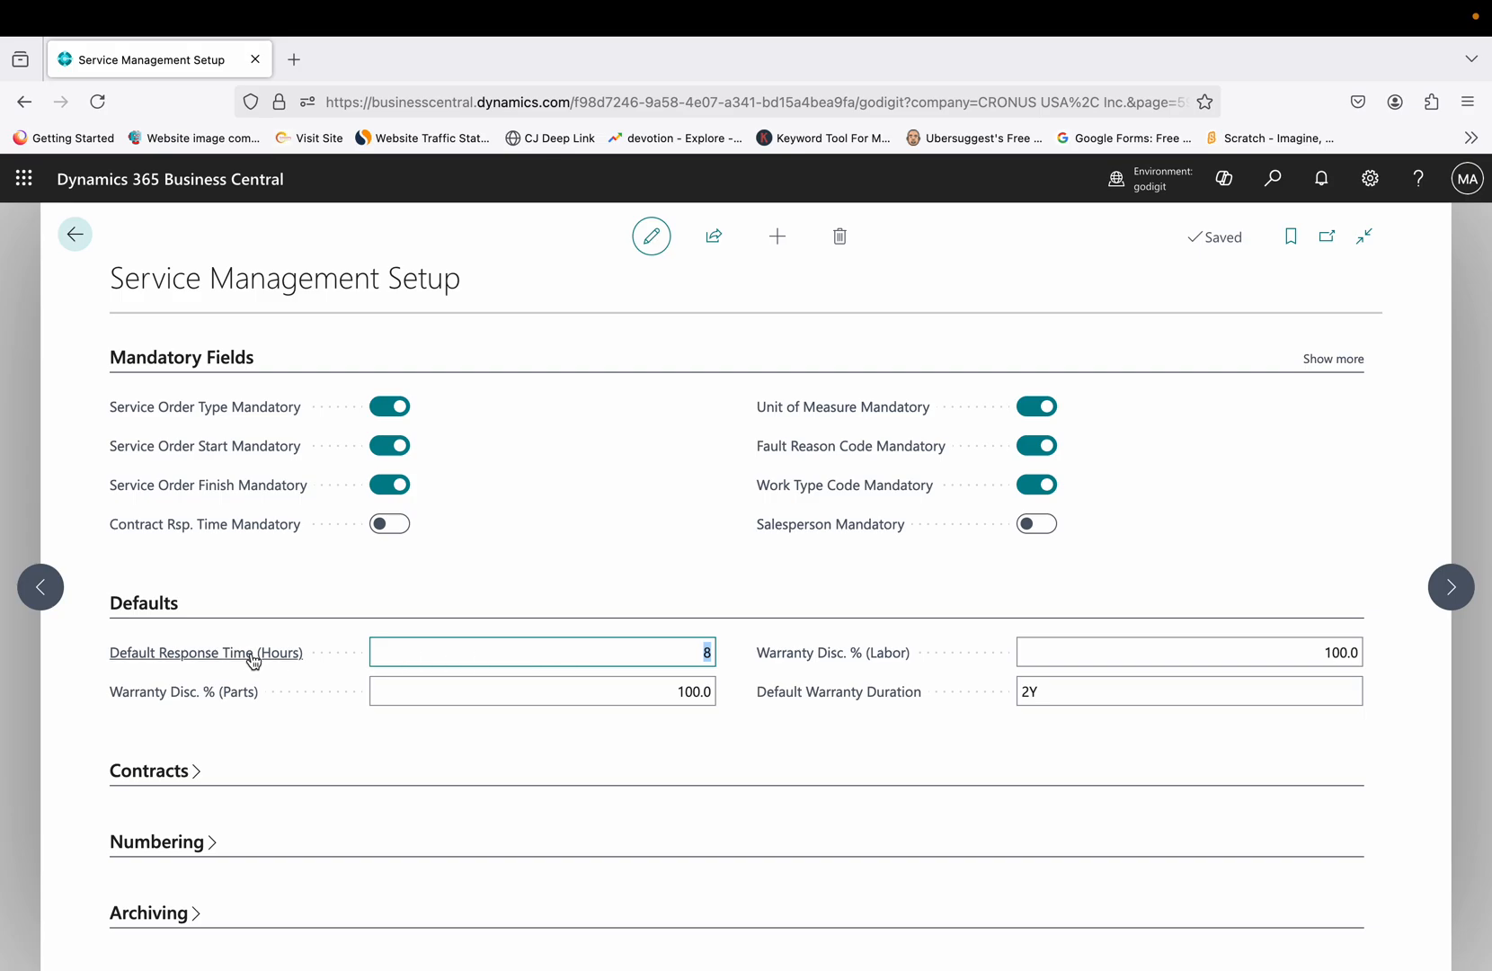
{"action": "type", "text": "2"}
{"action": "mouse_move", "coordinate": [761, 662]}
{"action": "key", "text": "BackSpace"}
{"action": "type", "text": "3"}
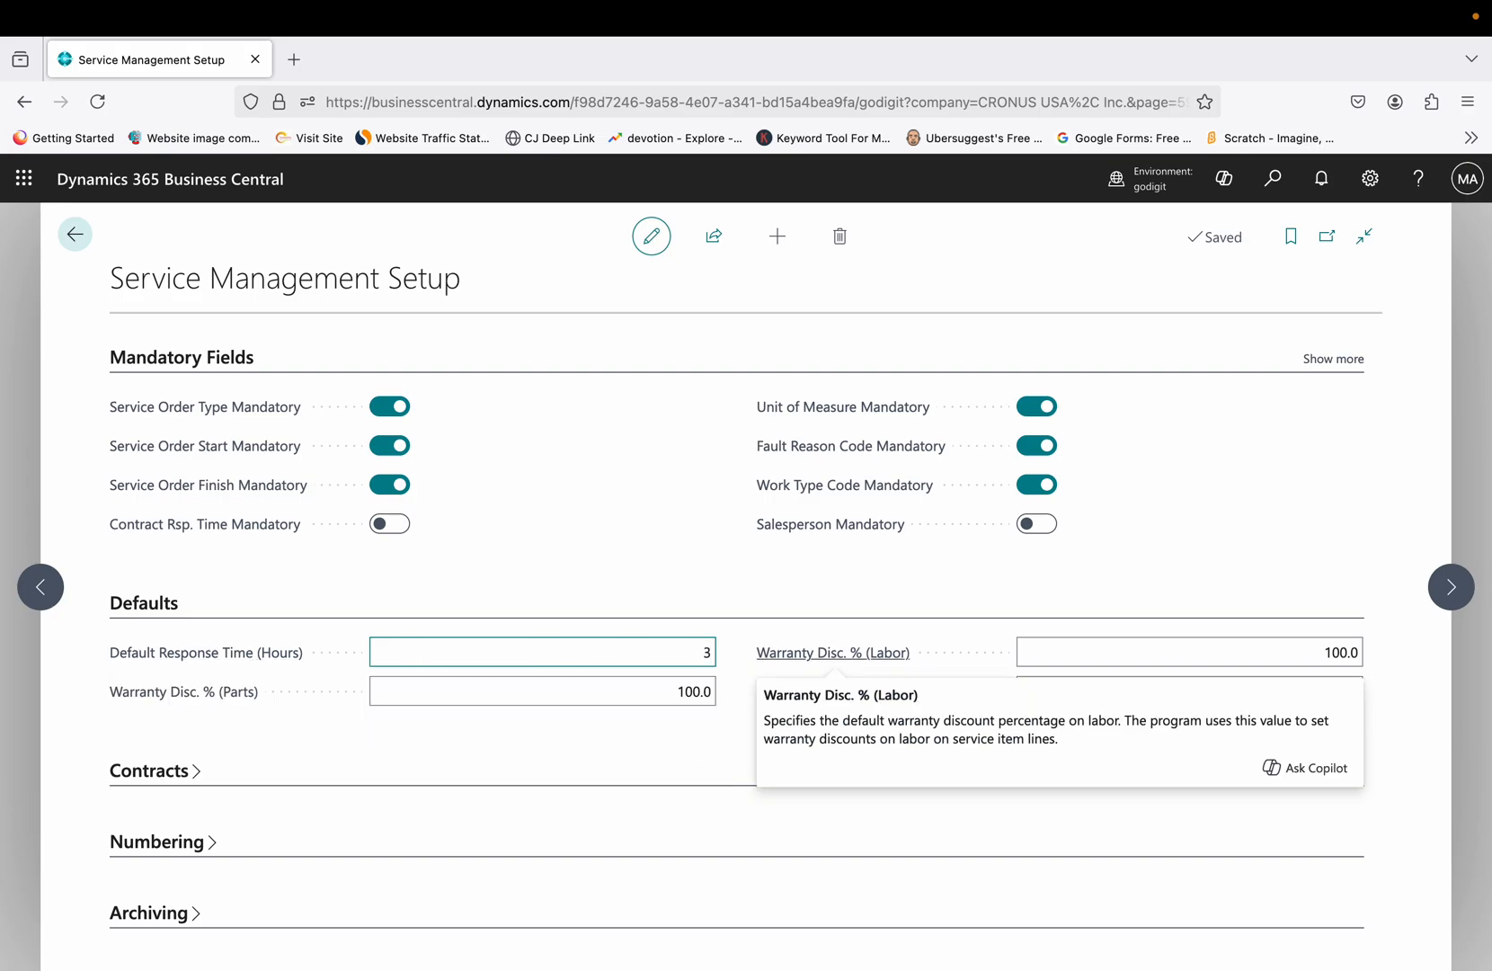
{"action": "key", "text": "BackSpace"}
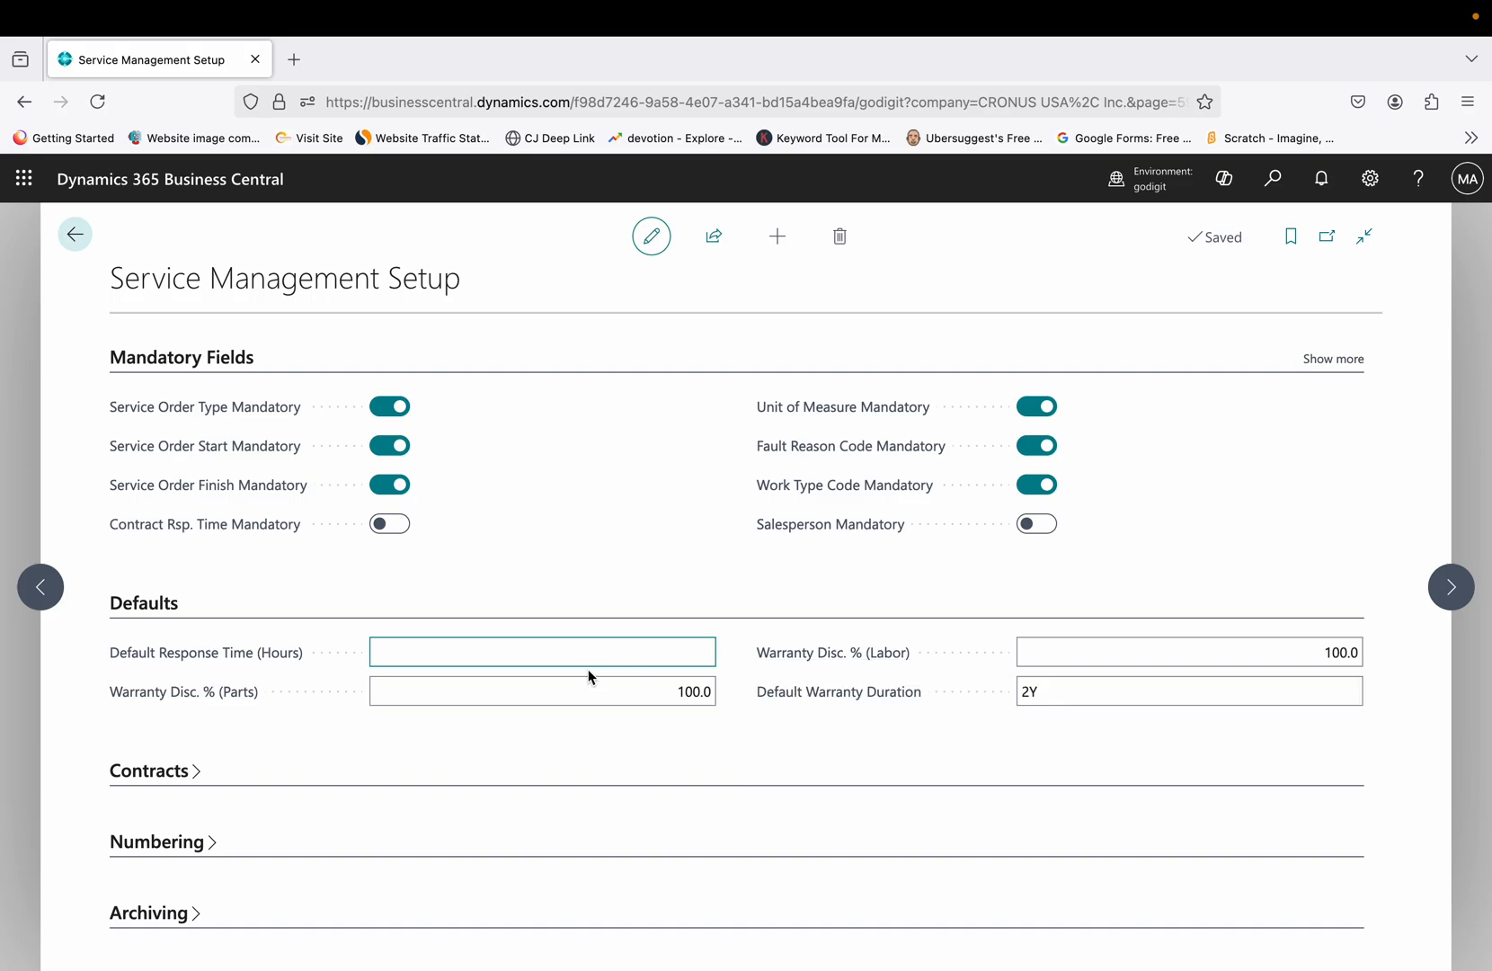
{"action": "mouse_move", "coordinate": [302, 657]}
{"action": "type", "text": "2"}
- Review the warranty discount percentages for parts and labor, set the Default Warranty Duration to 1Y, and collapse the Defaults section
{"action": "mouse_move", "coordinate": [230, 709]}
{"action": "double_click", "coordinate": [671, 692]}
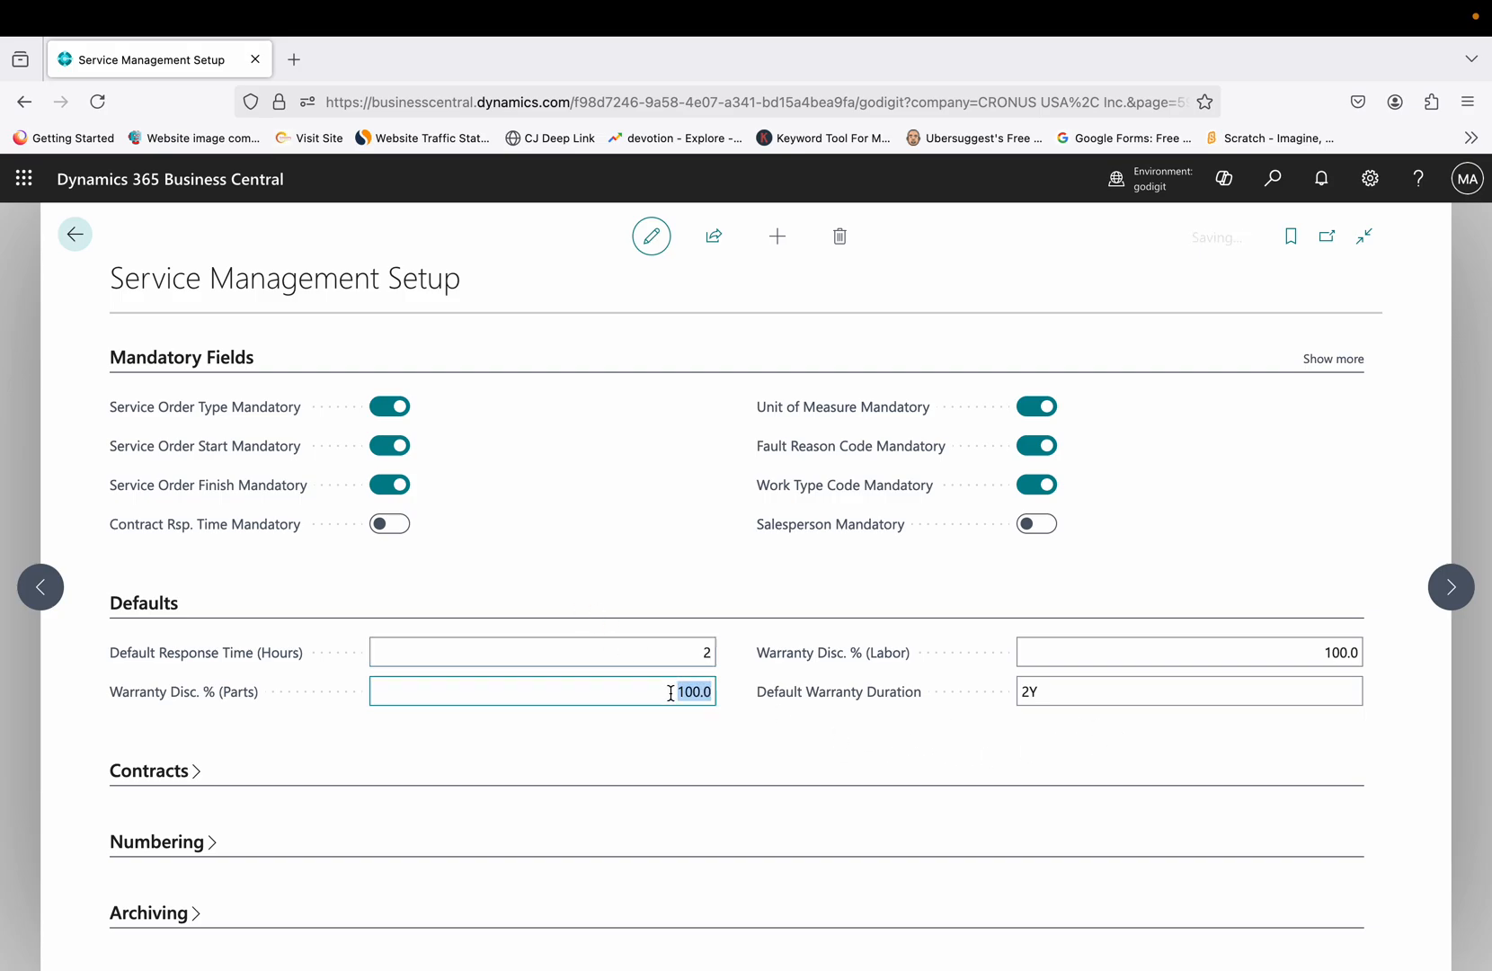
{"action": "left_click", "coordinate": [1325, 662]}
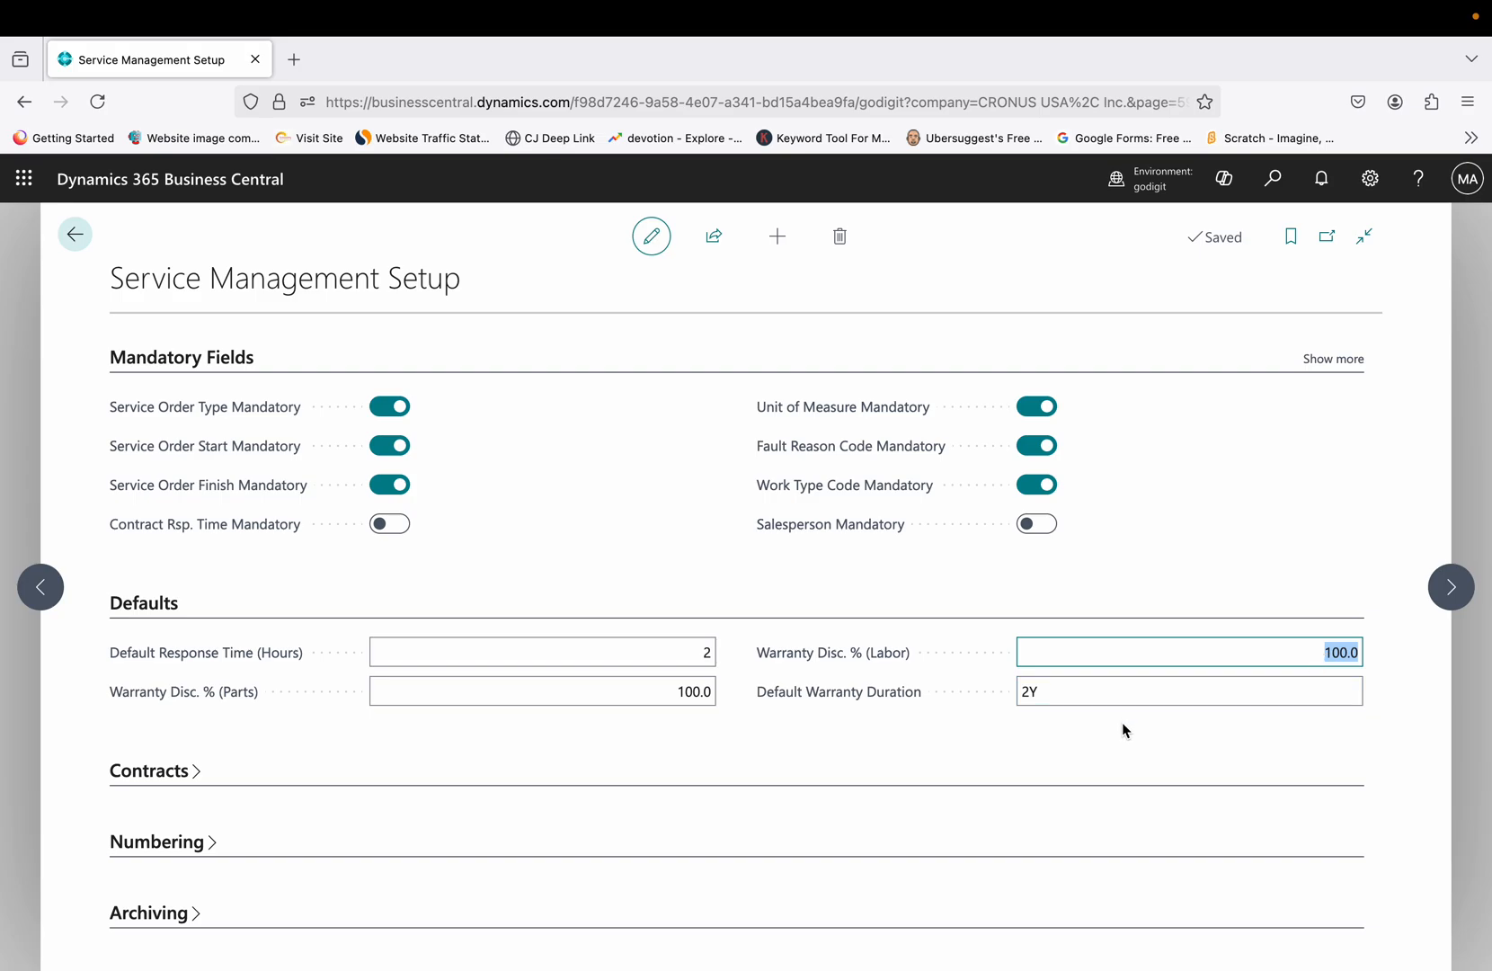
{"action": "left_click", "coordinate": [1050, 699]}
{"action": "type", "text": "1Y"}
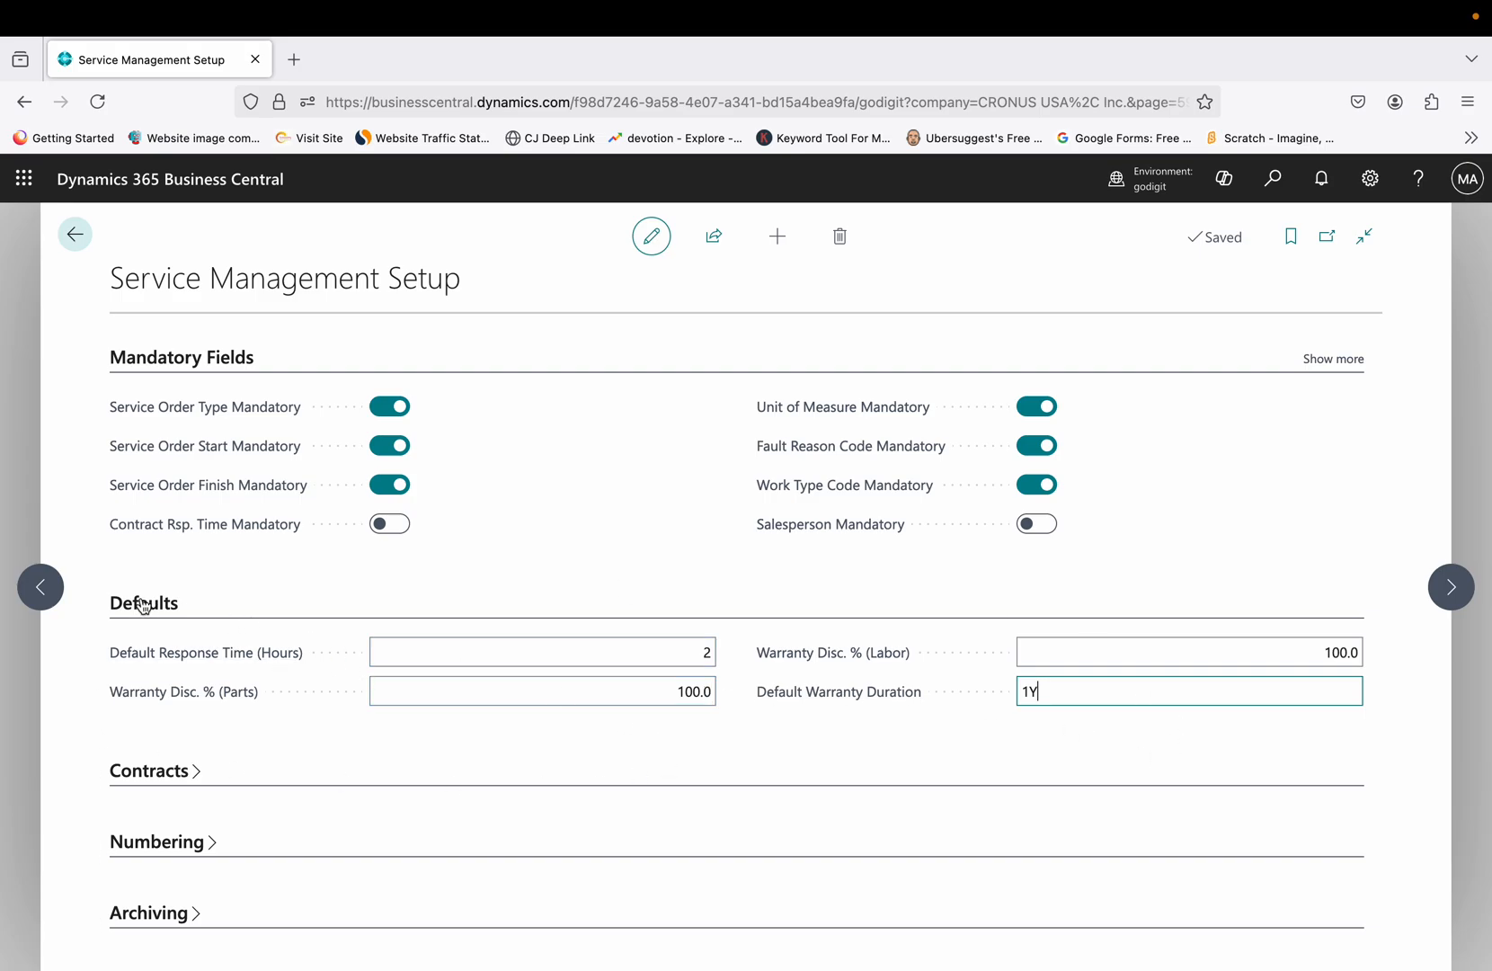
{"action": "mouse_move", "coordinate": [769, 710]}
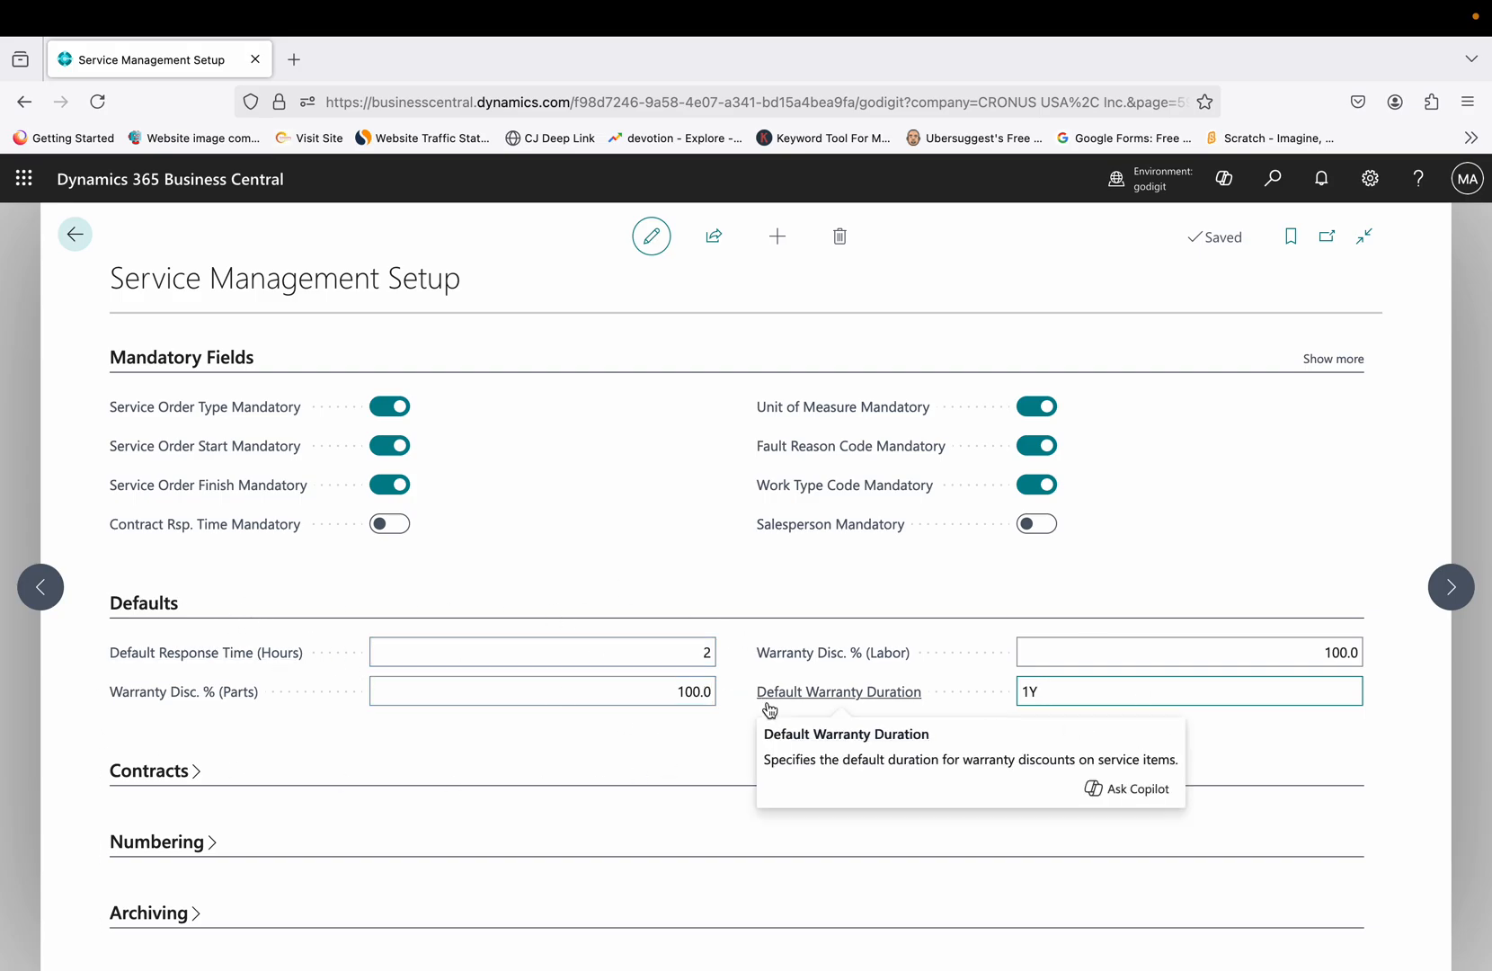
{"action": "left_click", "coordinate": [176, 614]}
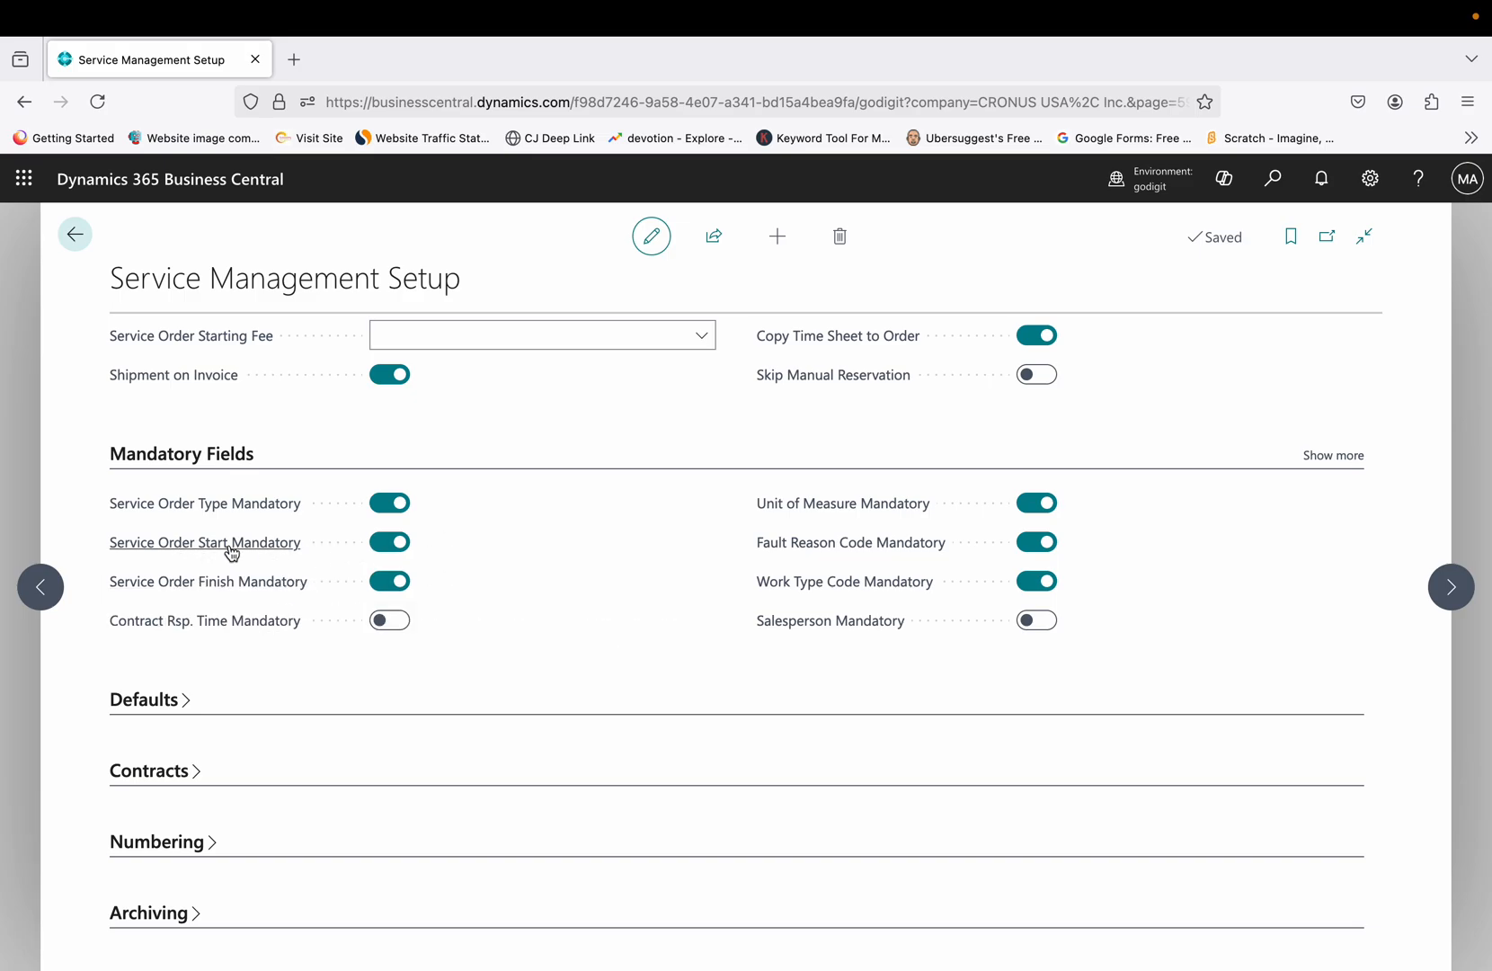
- Review and collapse the Mandatory Fields section, and examine the One Service Item Line/Order and Link Service to Service Item settings under General
{"action": "mouse_move", "coordinate": [231, 551]}
{"action": "mouse_move", "coordinate": [267, 592]}
{"action": "left_click", "coordinate": [236, 463]}
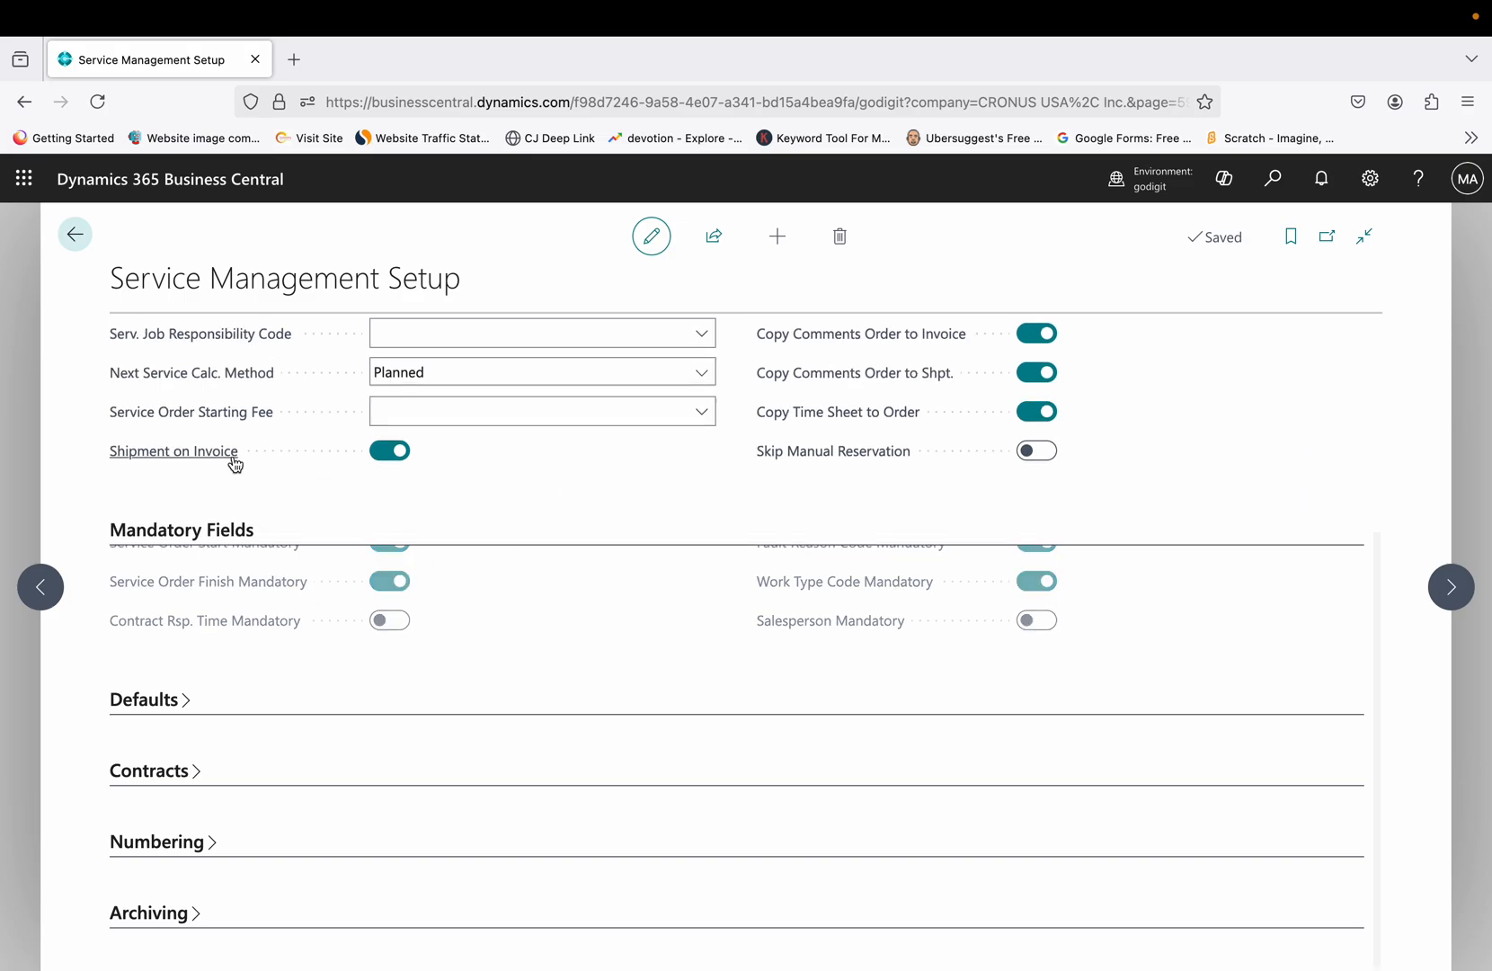
{"action": "scroll", "coordinate": [603, 426], "scroll_direction": "up", "scroll_amount": 3}
{"action": "scroll", "coordinate": [602, 427], "scroll_direction": "up", "scroll_amount": 1}
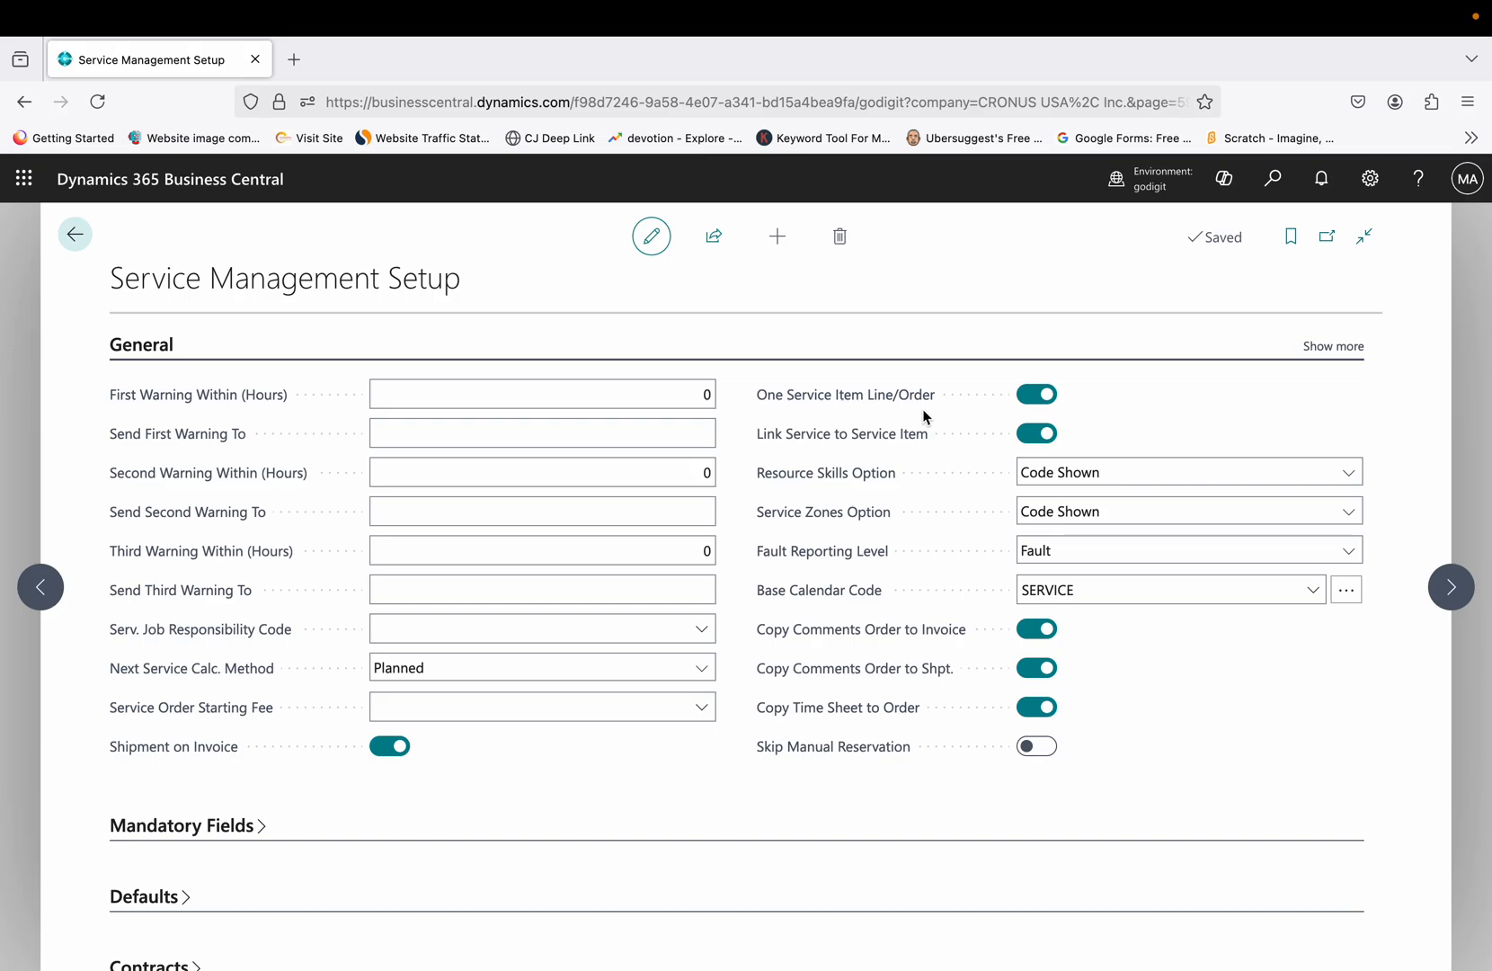
{"action": "mouse_move", "coordinate": [932, 428]}
{"action": "mouse_move", "coordinate": [890, 404]}
- View the choices for Resource Skills Option and Fault Reporting Level, keeping Code Shown and Fault selected
{"action": "left_click", "coordinate": [1224, 475]}
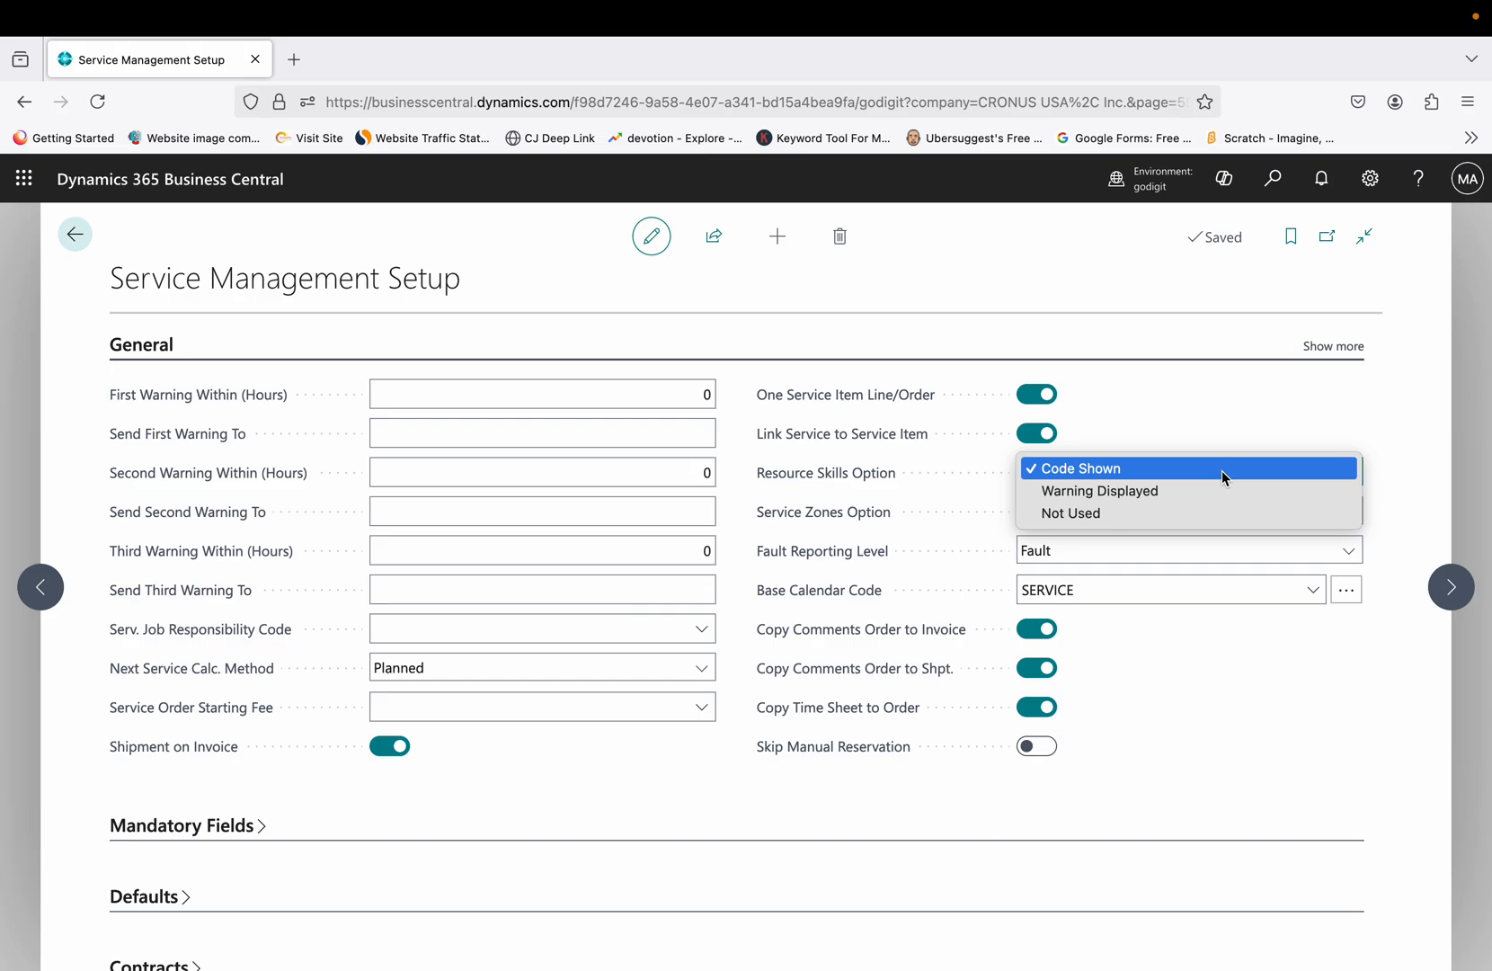
{"action": "left_click", "coordinate": [1224, 431]}
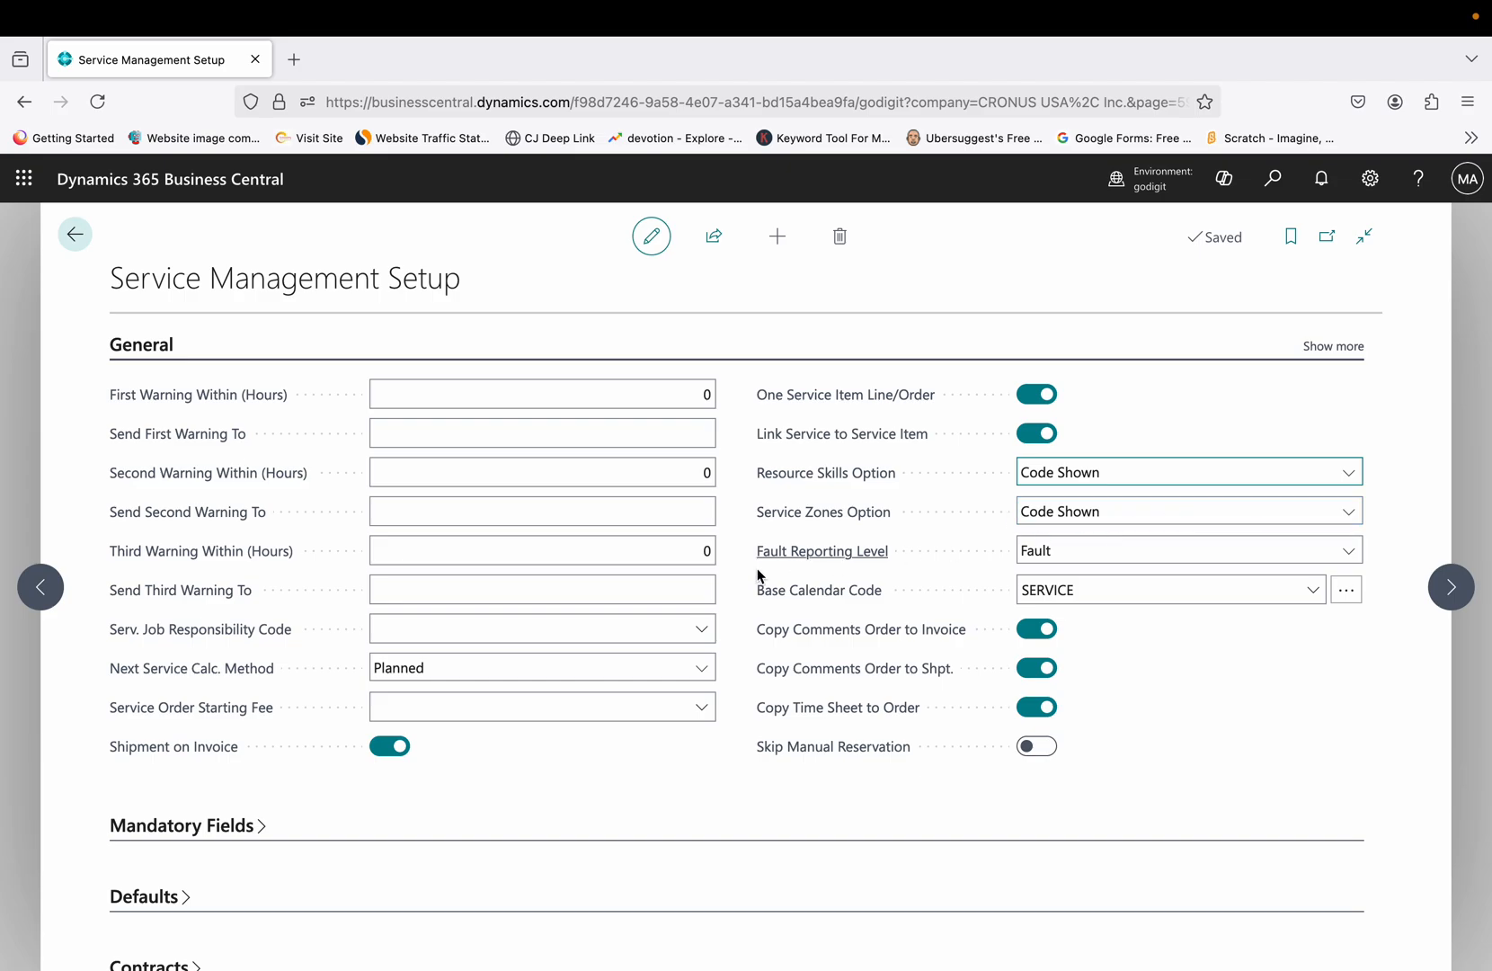
{"action": "left_click", "coordinate": [1192, 552]}
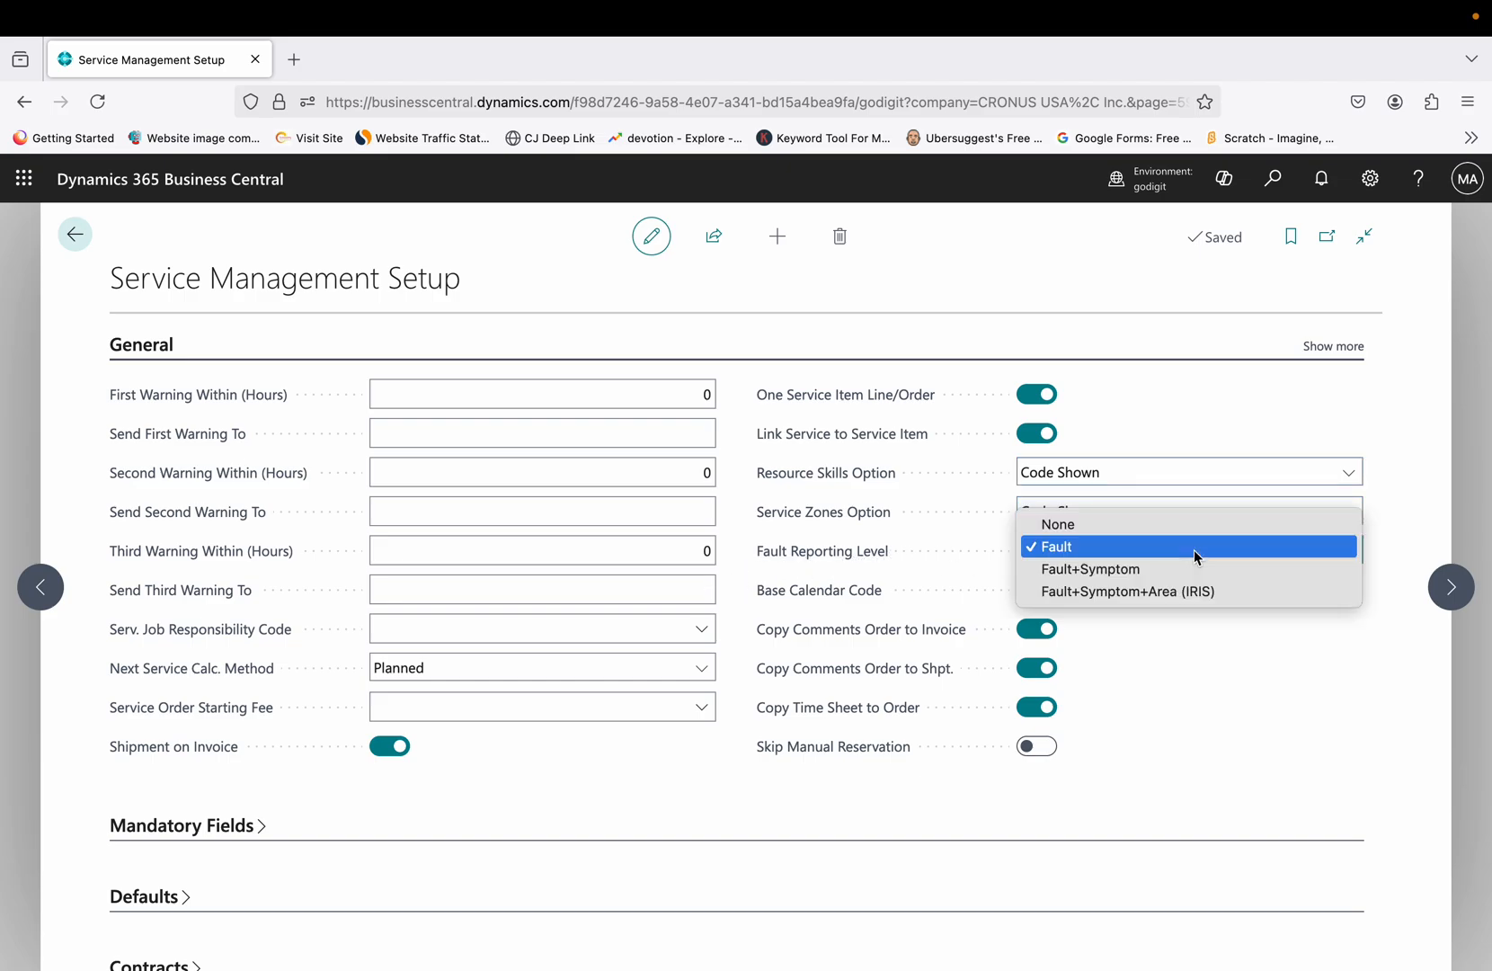
{"action": "left_click", "coordinate": [1149, 555]}
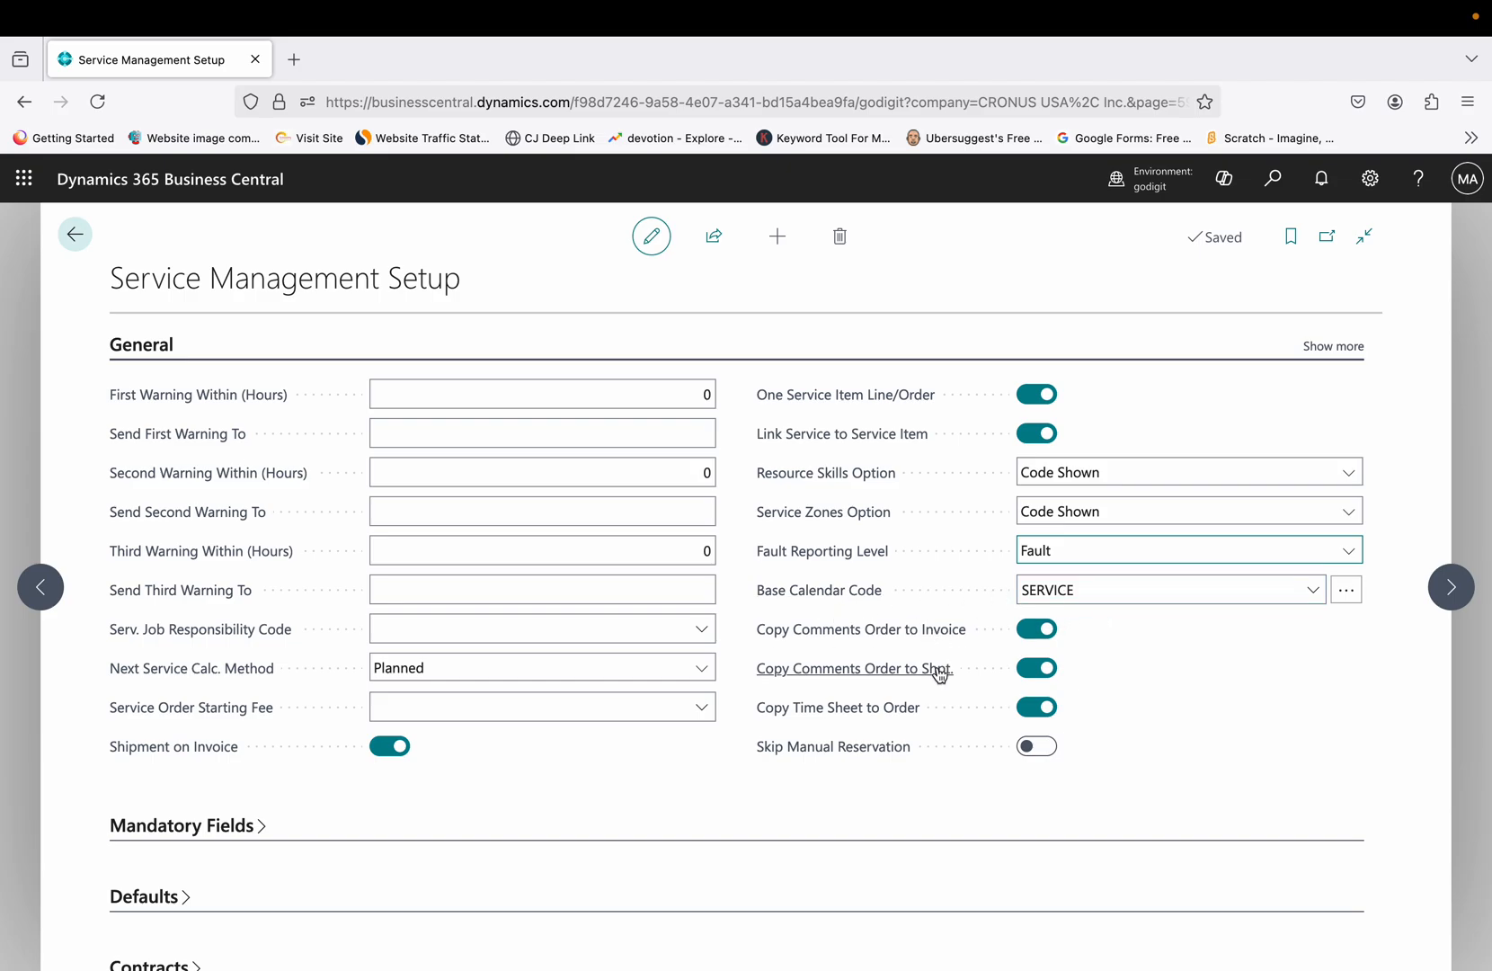
{"action": "mouse_move", "coordinate": [934, 672]}
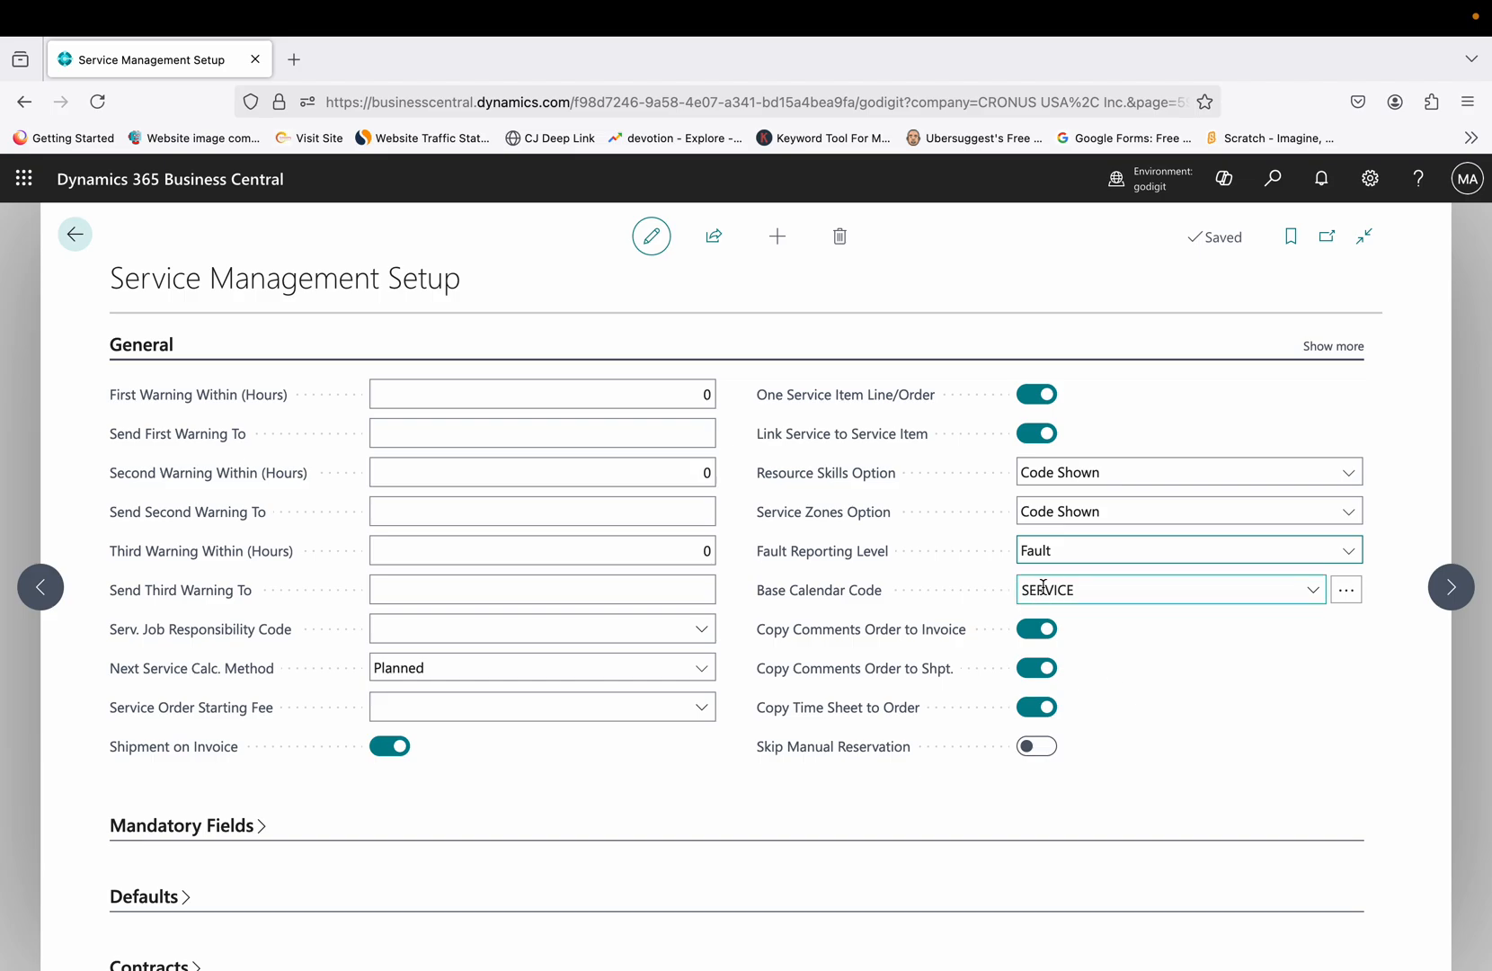
- Create a new base calendar from the full Base Calendar Code list, with code NS and name "Service Calendar for 2025"
{"action": "left_click", "coordinate": [1316, 594]}
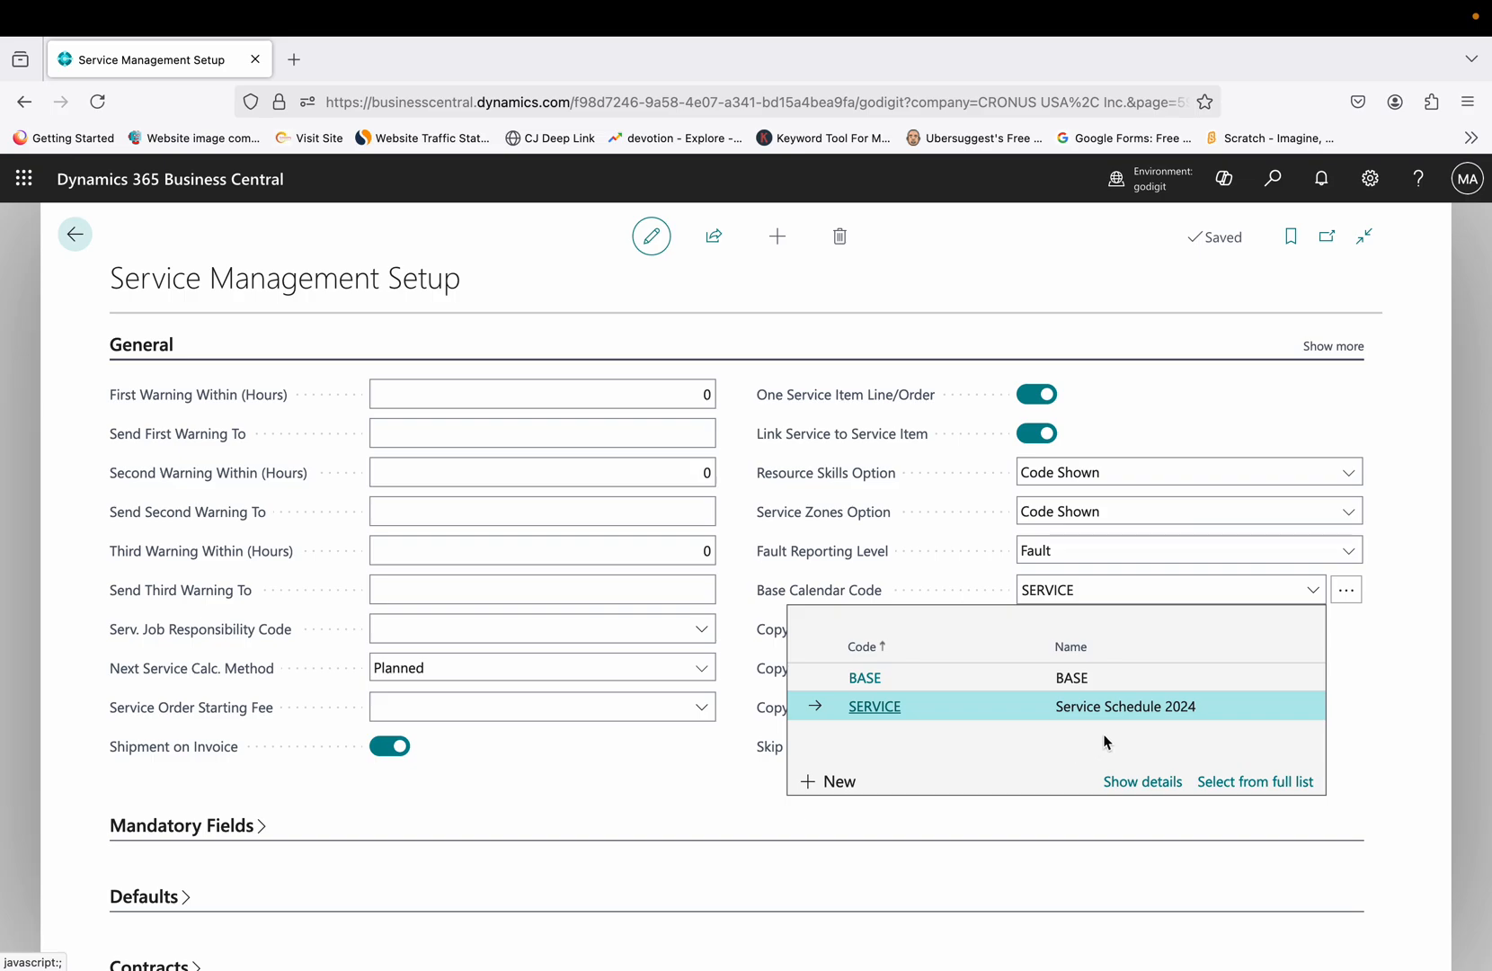
{"action": "left_click", "coordinate": [1223, 783]}
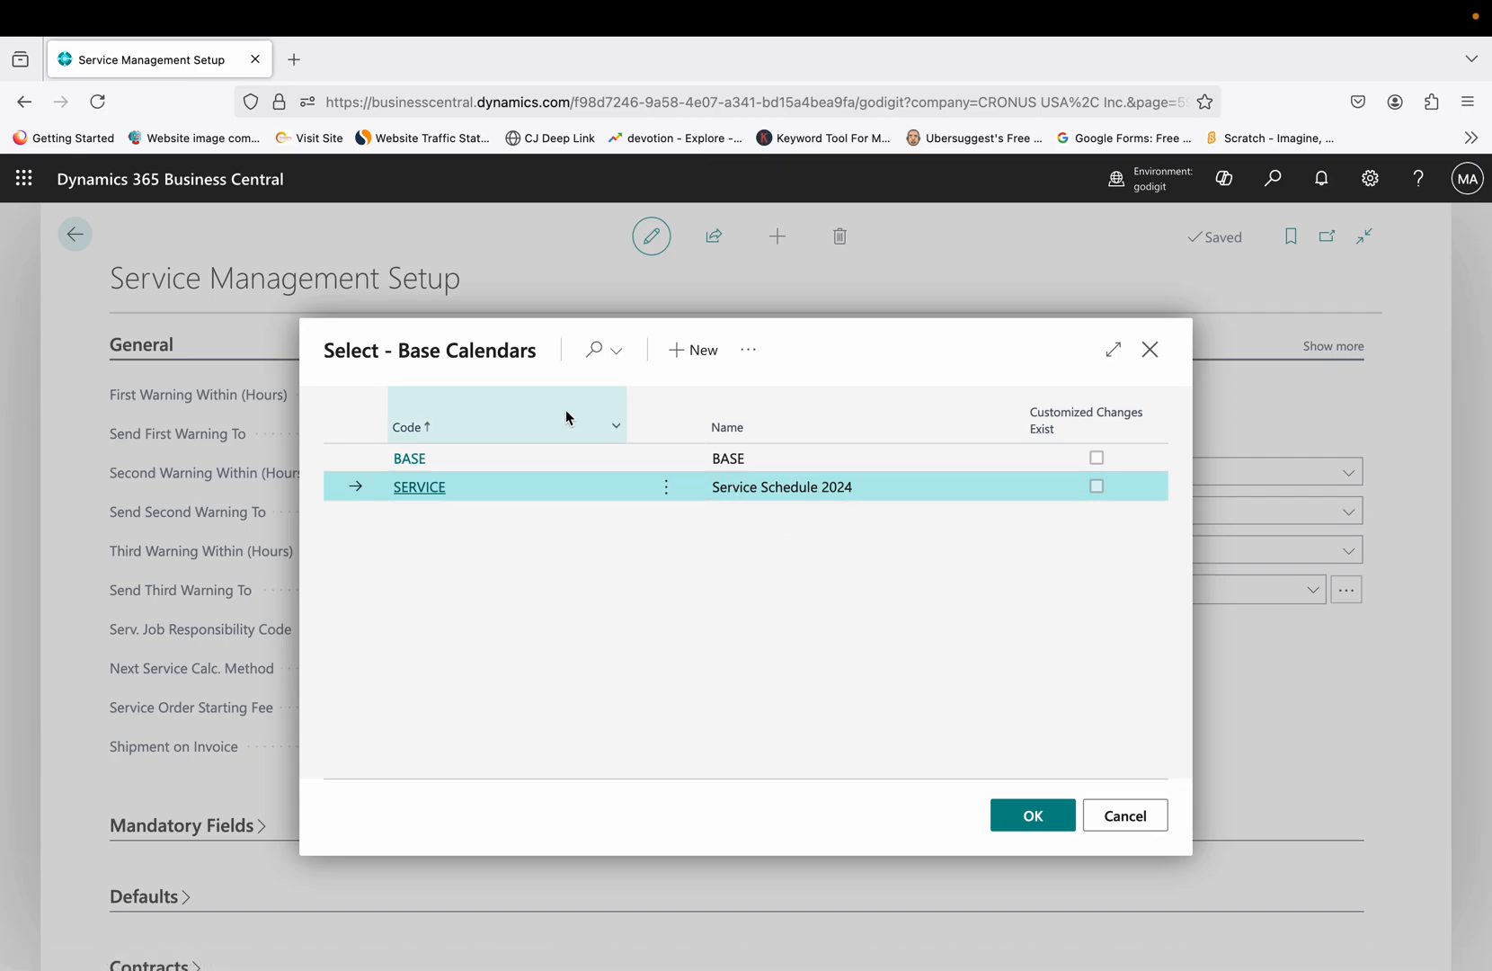
{"action": "mouse_move", "coordinate": [565, 409]}
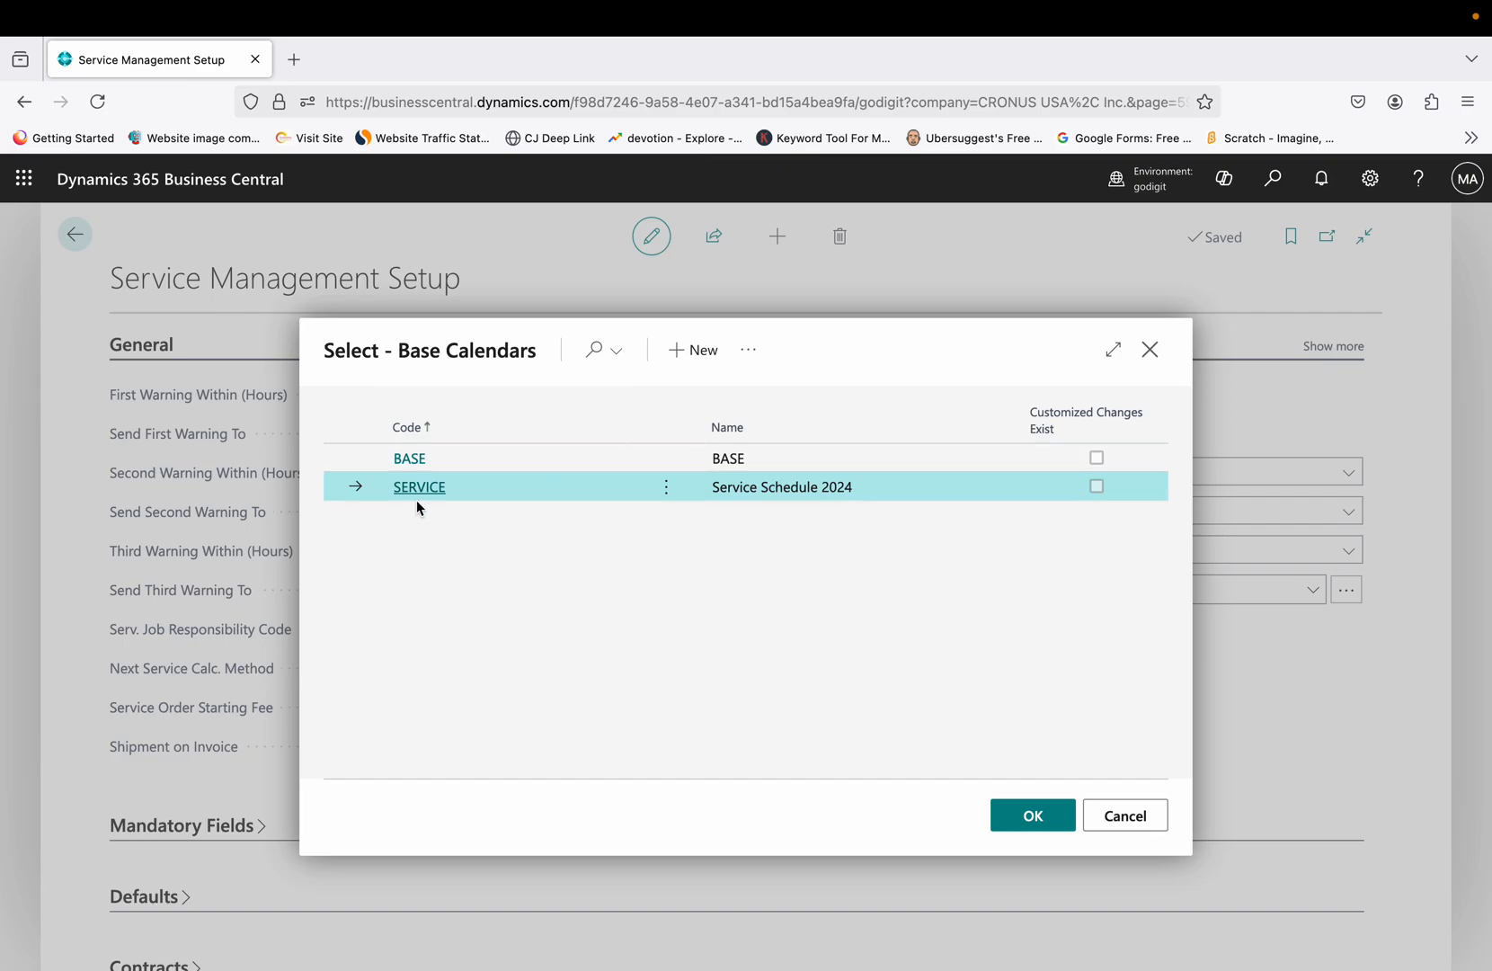
{"action": "left_click", "coordinate": [694, 351]}
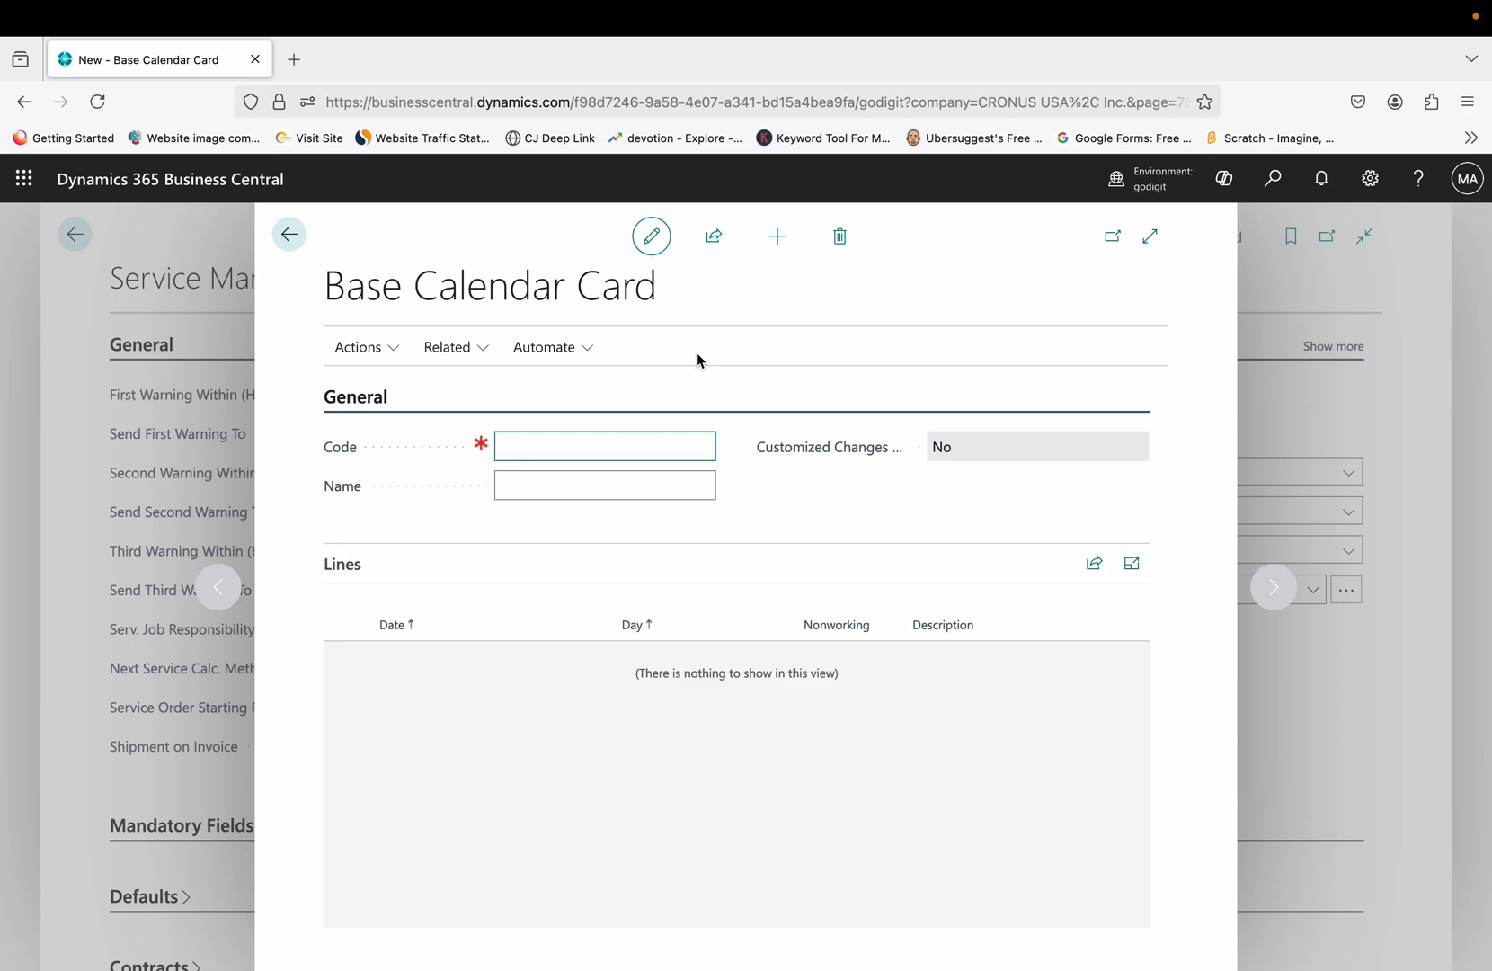
{"action": "type", "text": "NS"}
{"action": "key", "text": "Tab"}
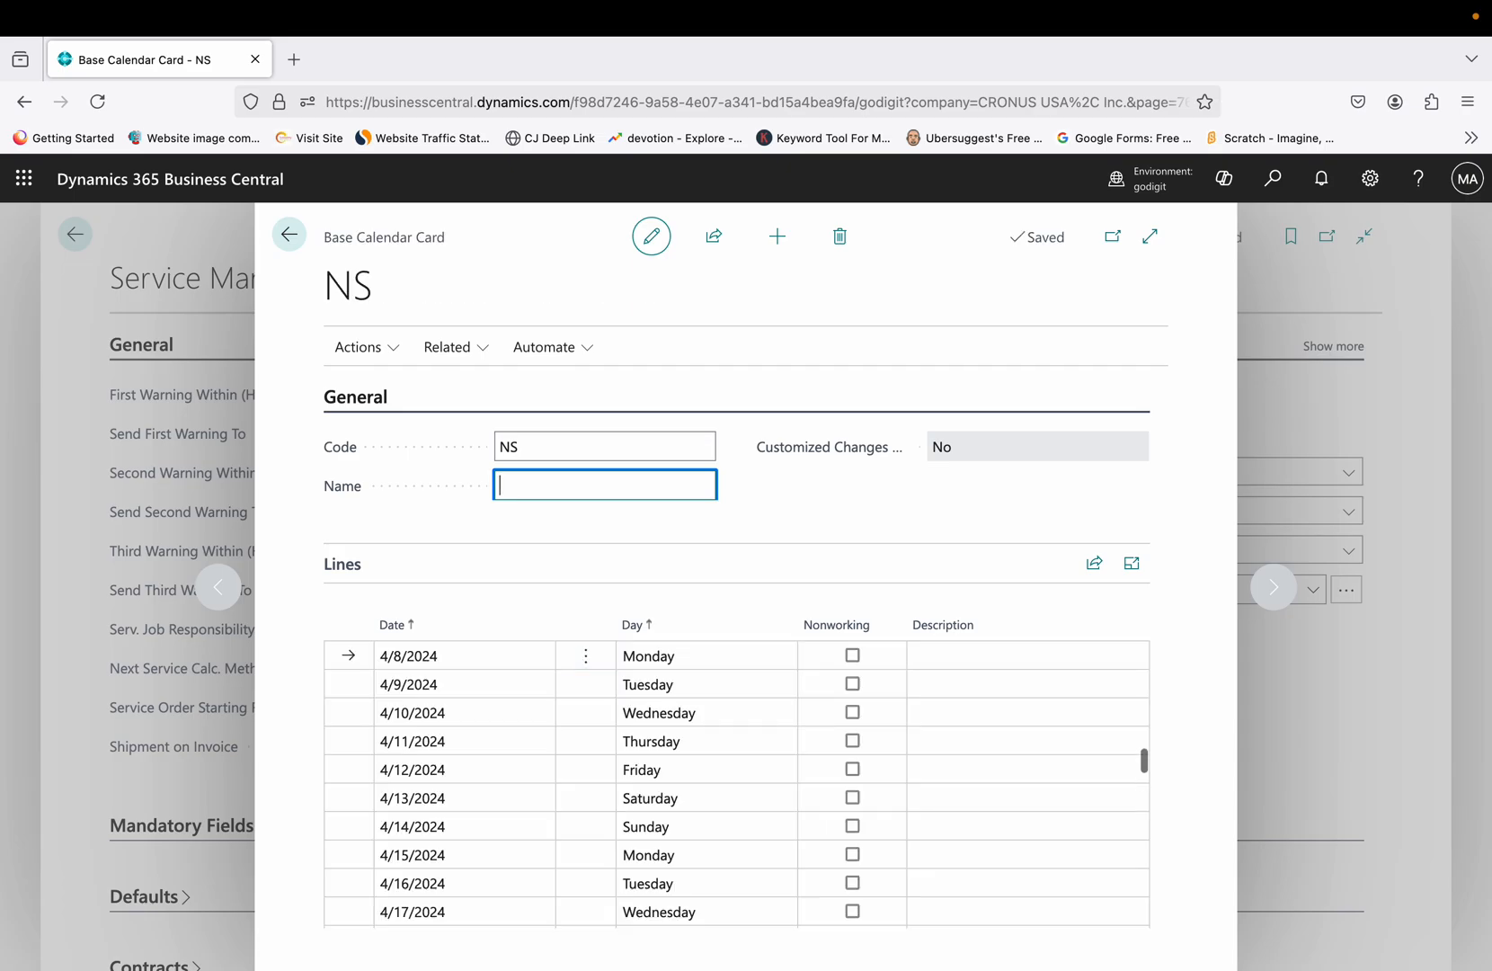
{"action": "type", "text": "Service Calendar for 2025"}
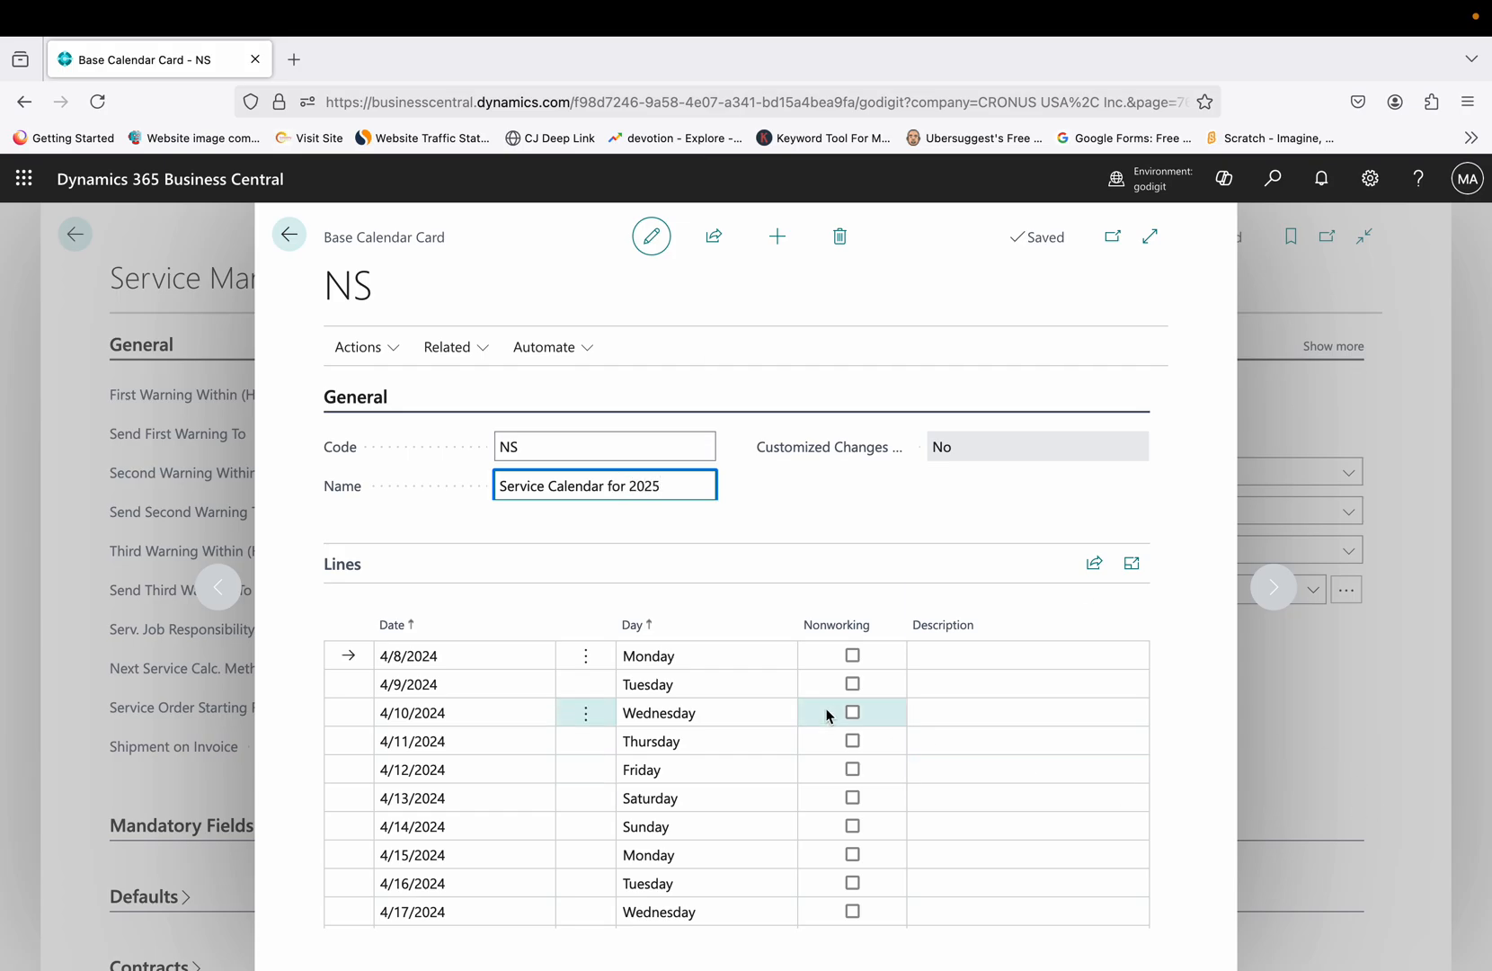
- Try marking Saturday 3/2/2024 and Sunday 3/3/2024 as nonworking in the calendar lines, clearing each mark again
{"action": "scroll", "coordinate": [826, 711], "scroll_direction": "up", "scroll_amount": 2}
{"action": "scroll", "coordinate": [826, 712], "scroll_direction": "up", "scroll_amount": 2}
{"action": "scroll", "coordinate": [826, 713], "scroll_direction": "down", "scroll_amount": 3}
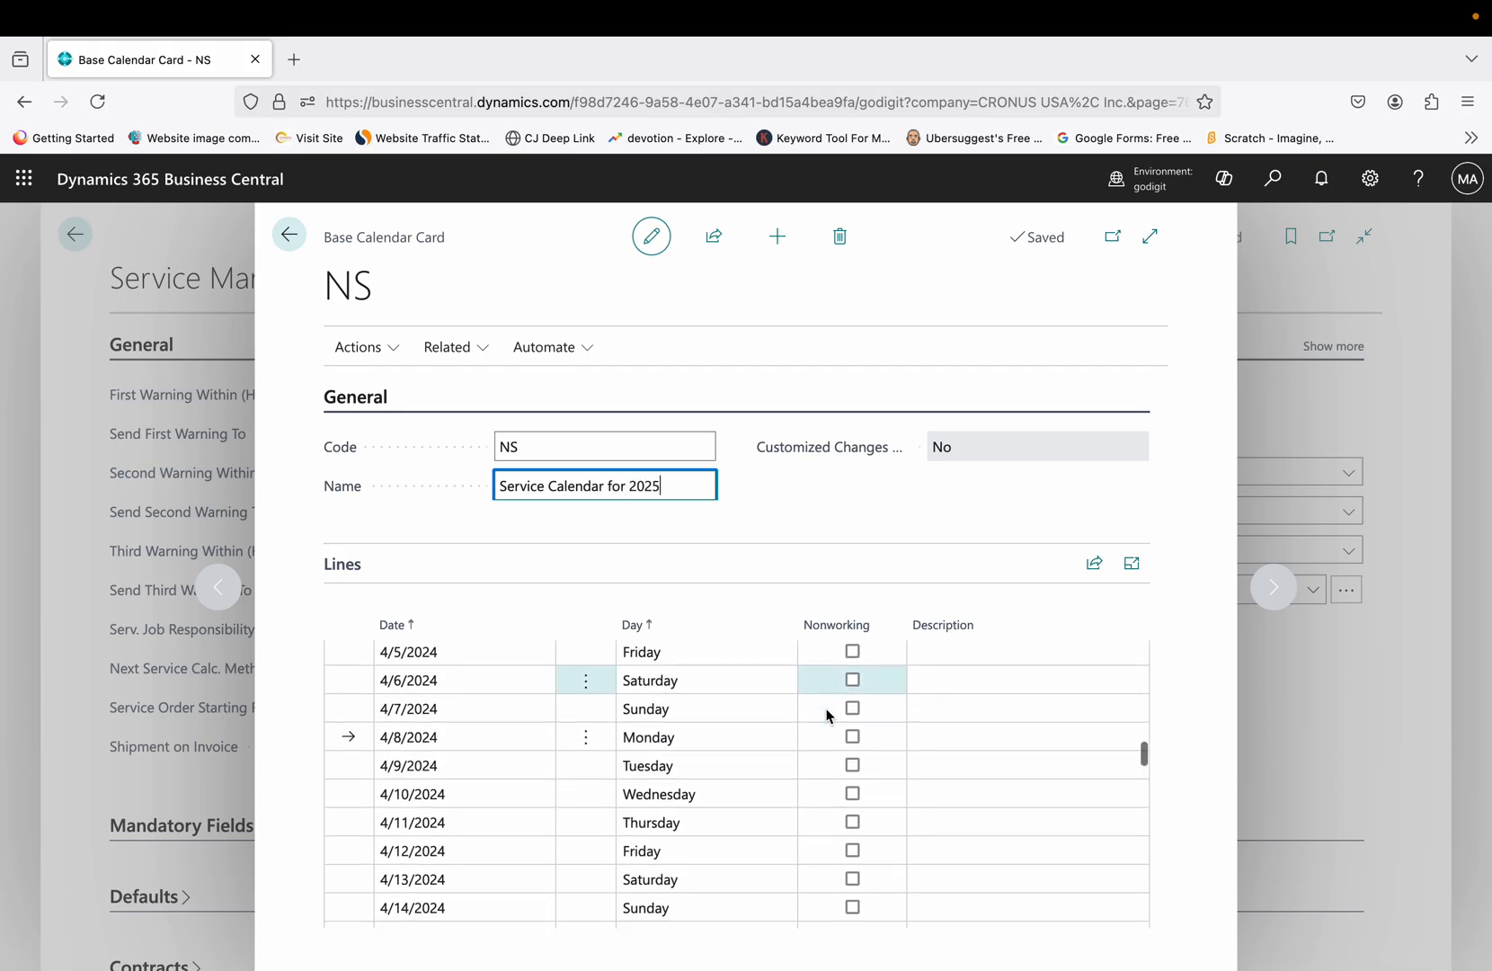
{"action": "scroll", "coordinate": [630, 851], "scroll_direction": "up", "scroll_amount": 15}
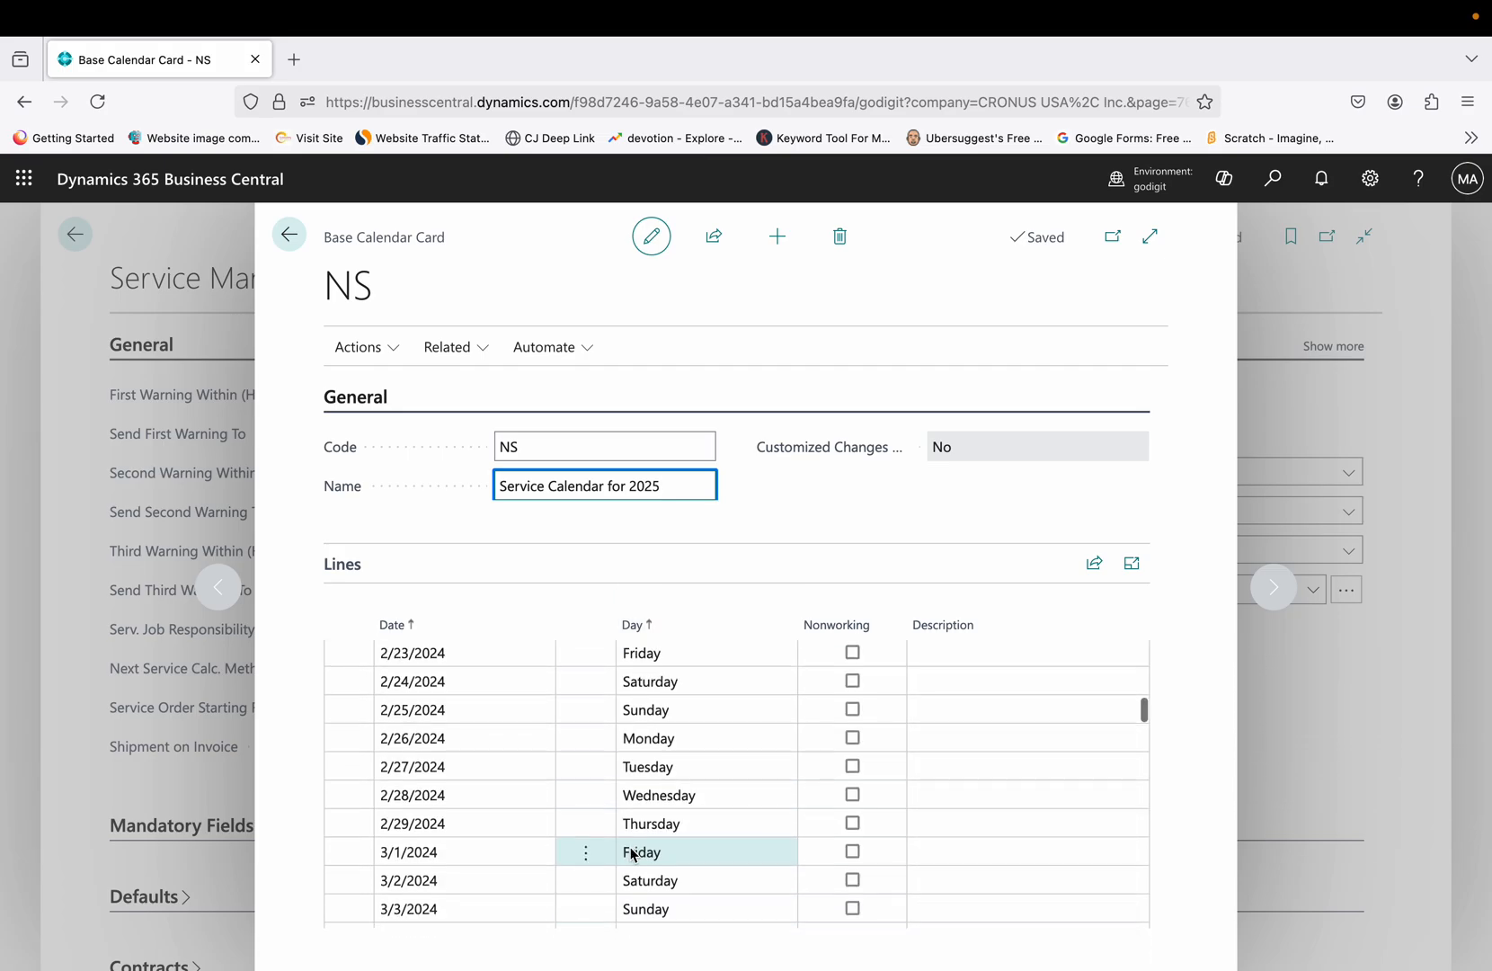
{"action": "scroll", "coordinate": [632, 854], "scroll_direction": "down", "scroll_amount": 1}
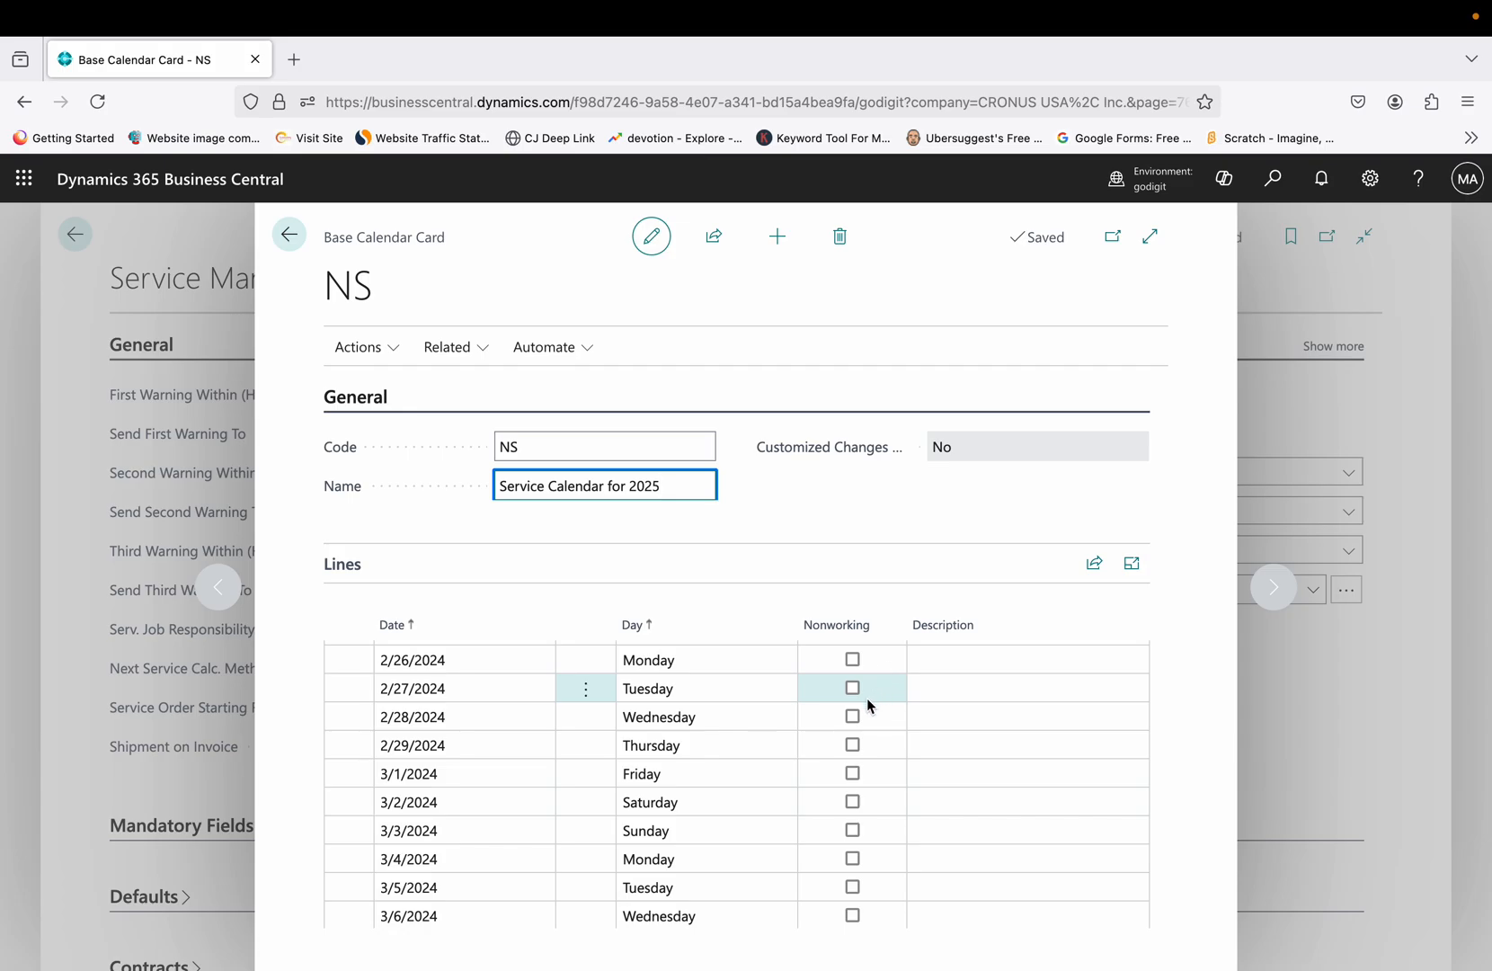
{"action": "left_click", "coordinate": [853, 803]}
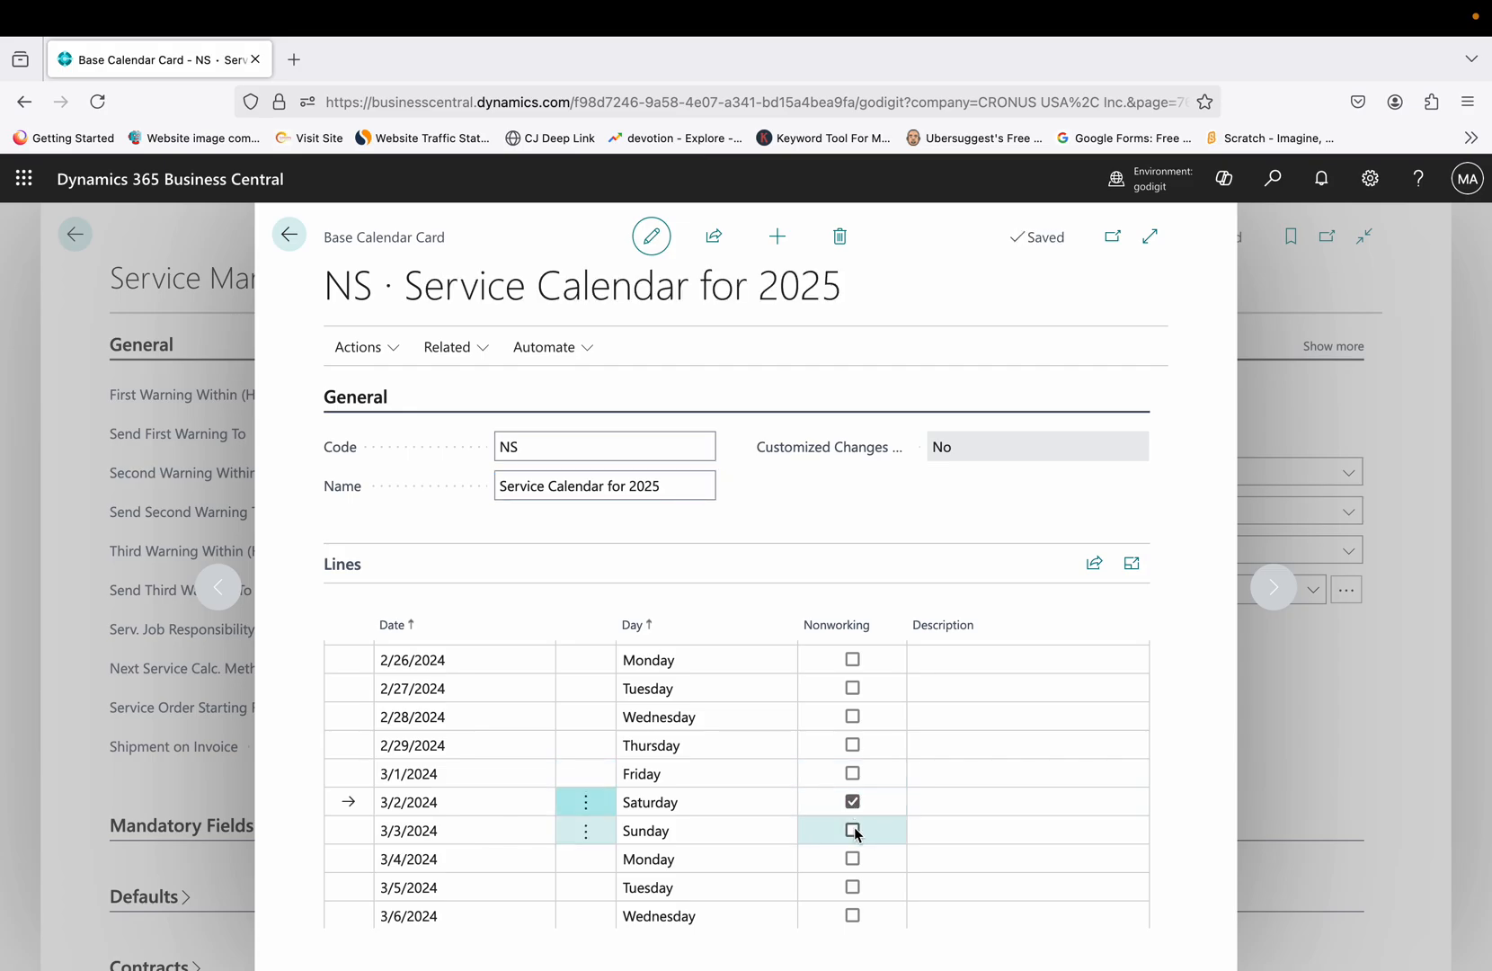
{"action": "left_click", "coordinate": [855, 801]}
{"action": "left_click", "coordinate": [854, 832]}
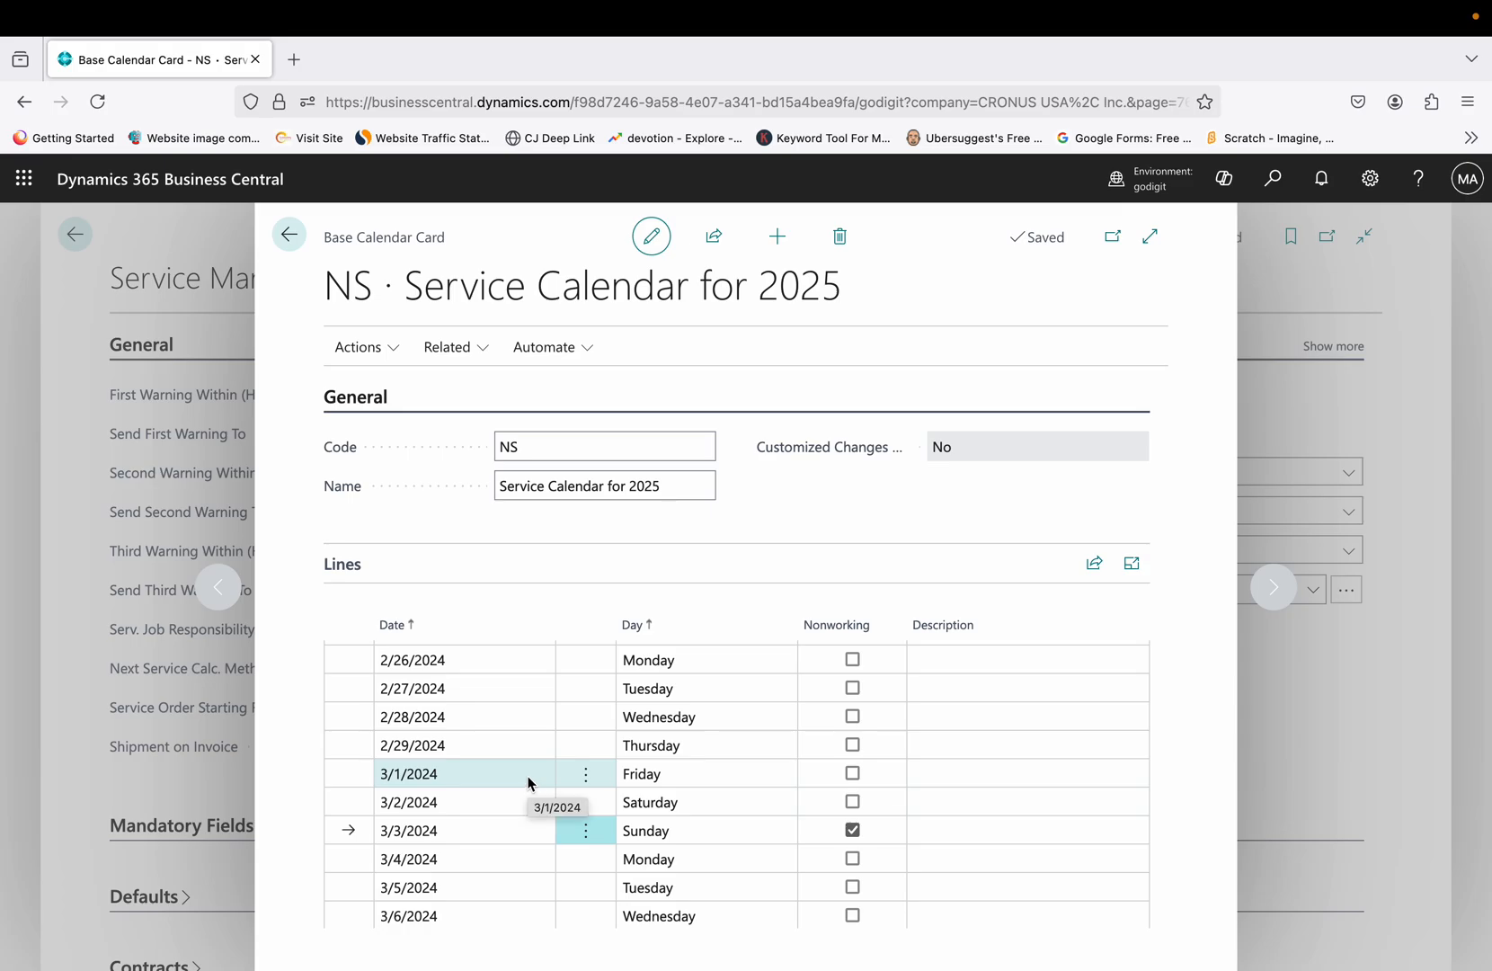
{"action": "mouse_move", "coordinate": [978, 926]}
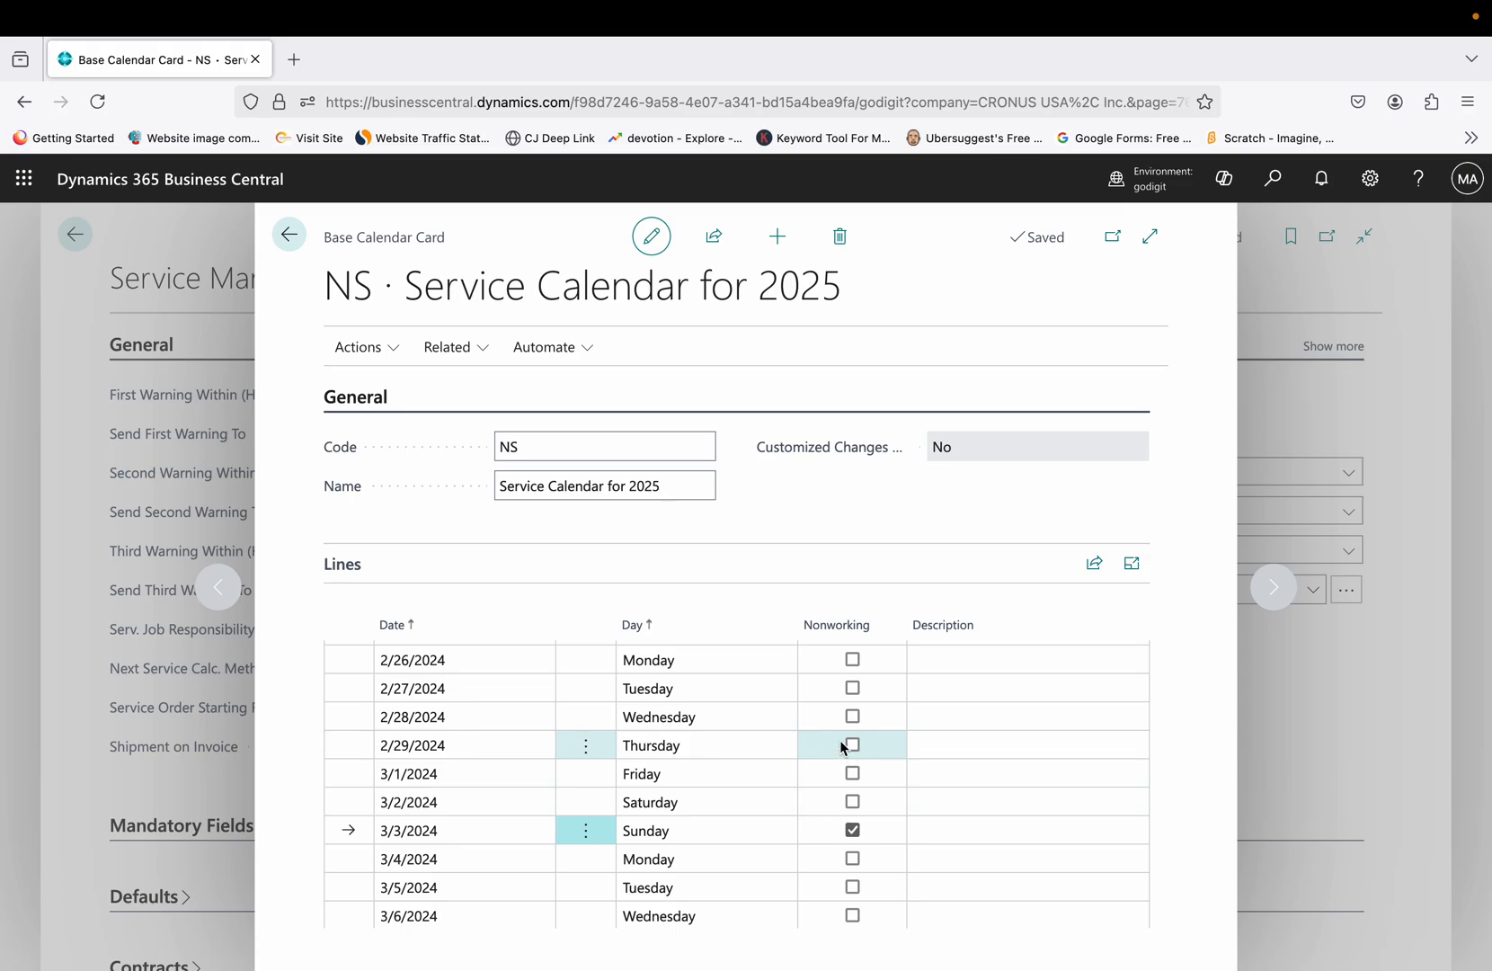
{"action": "left_click", "coordinate": [853, 831]}
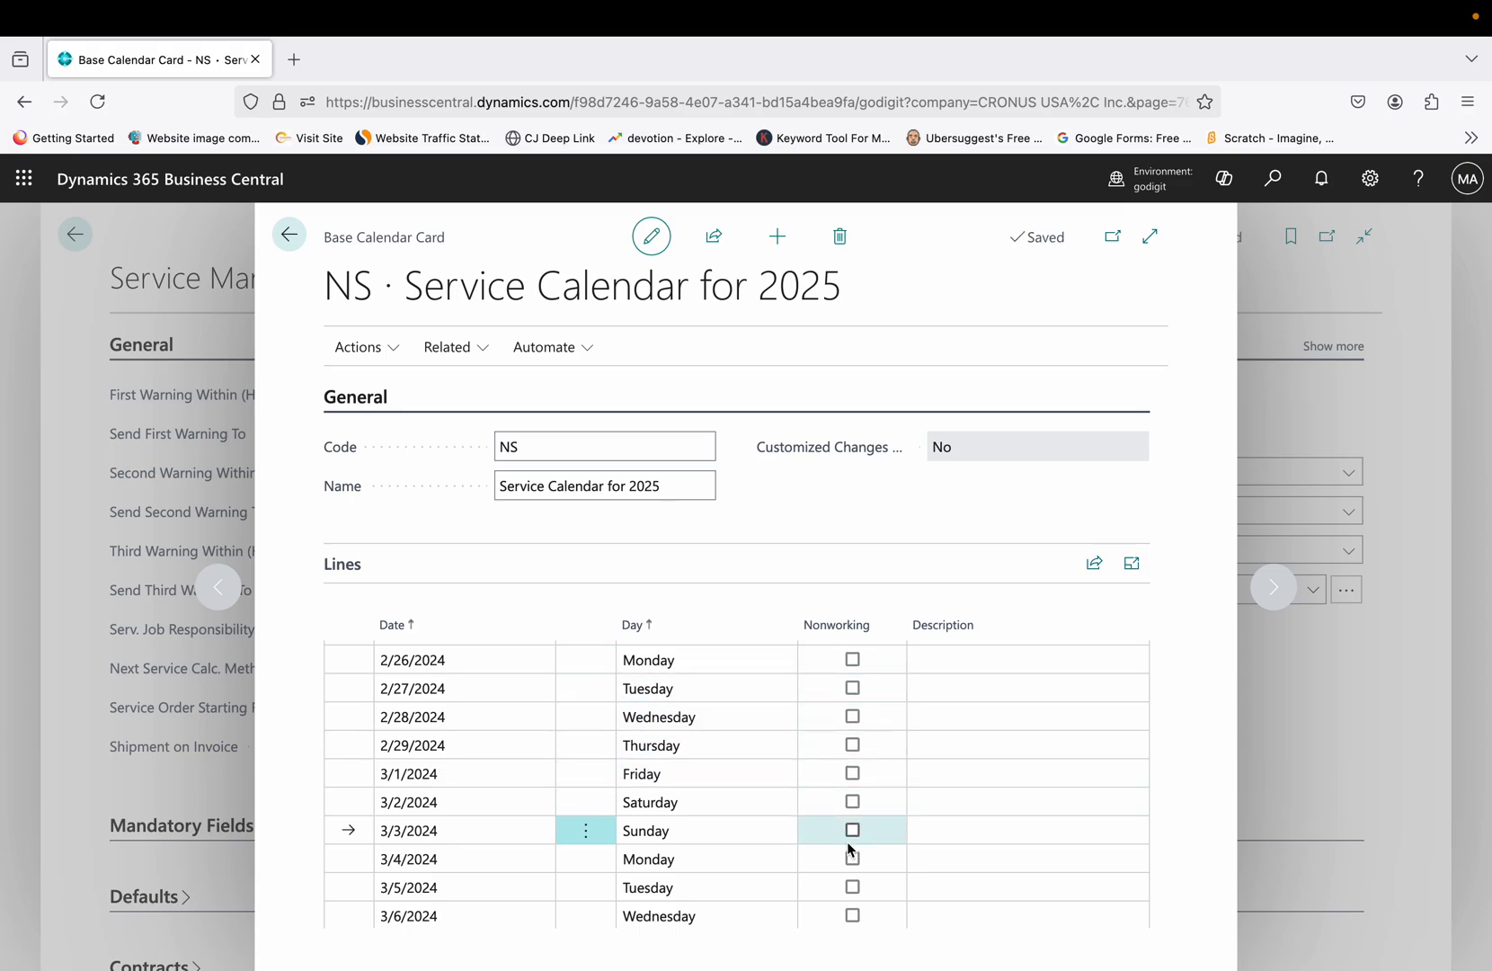
- Open the base calendar changes for the NS calendar and delete the Saturday 3/2/2024 entry
{"action": "left_click", "coordinate": [367, 356]}
{"action": "mouse_move", "coordinate": [383, 391]}
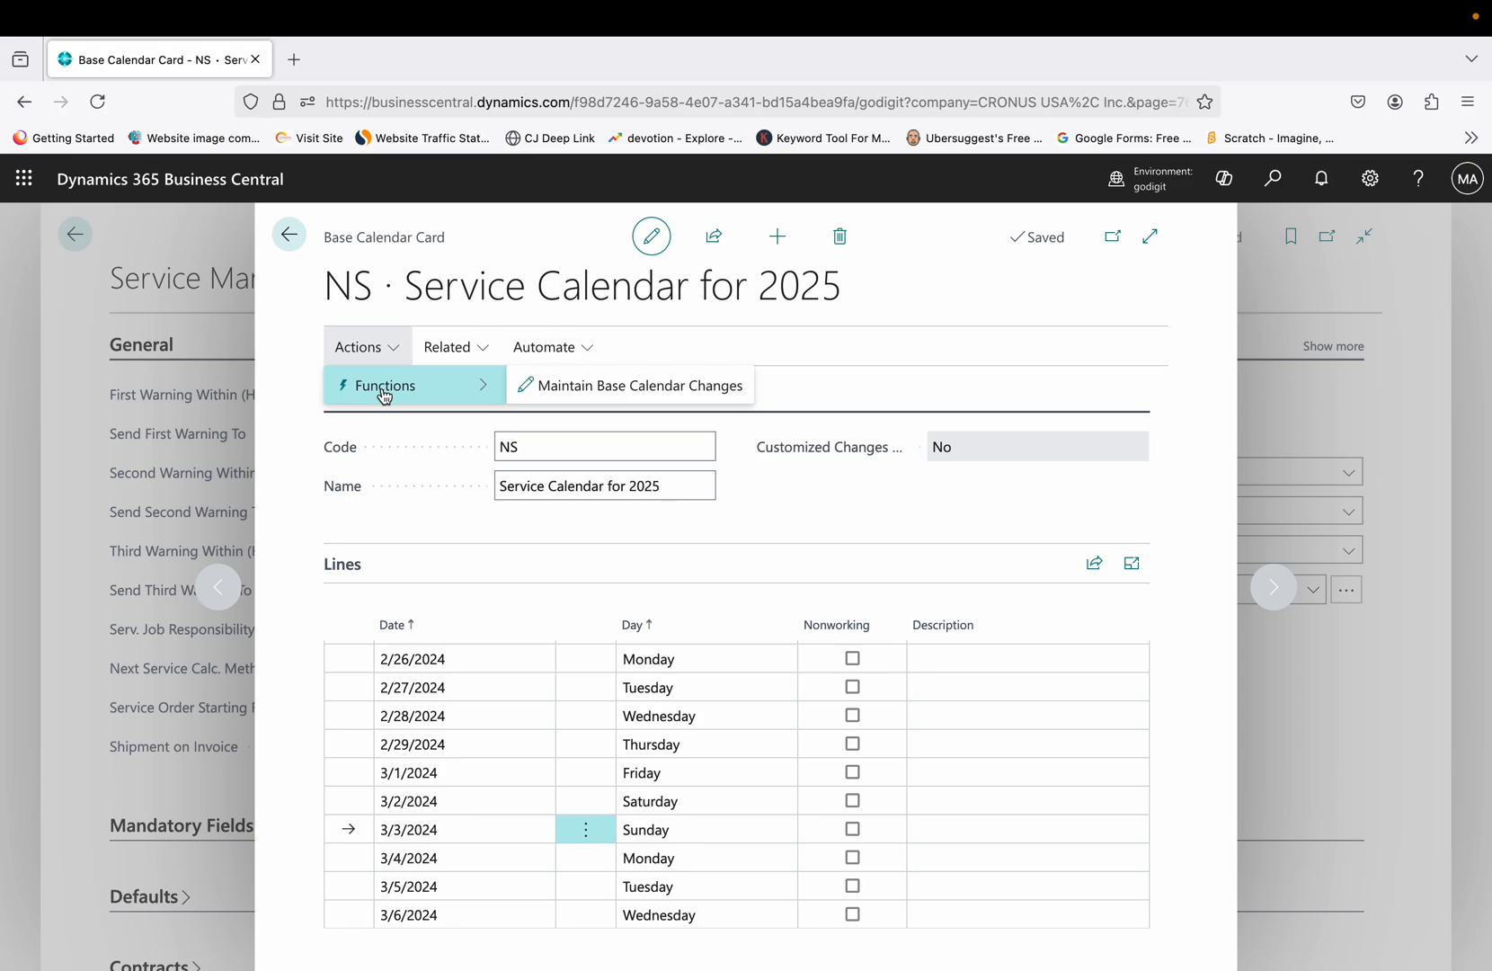
{"action": "left_click", "coordinate": [659, 388]}
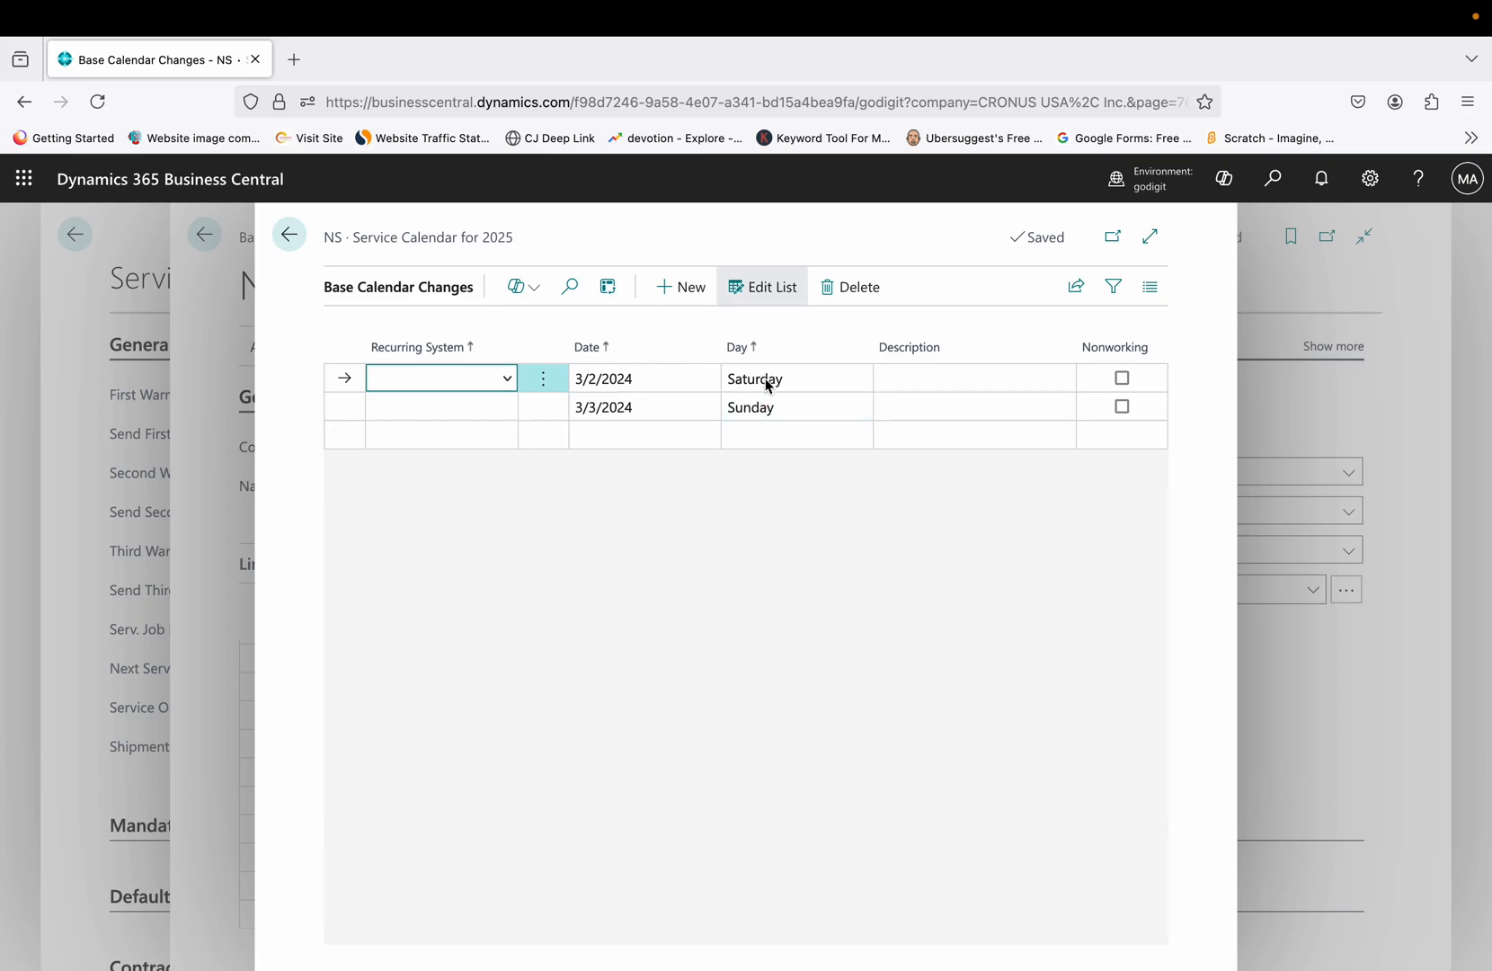
{"action": "left_click", "coordinate": [546, 383]}
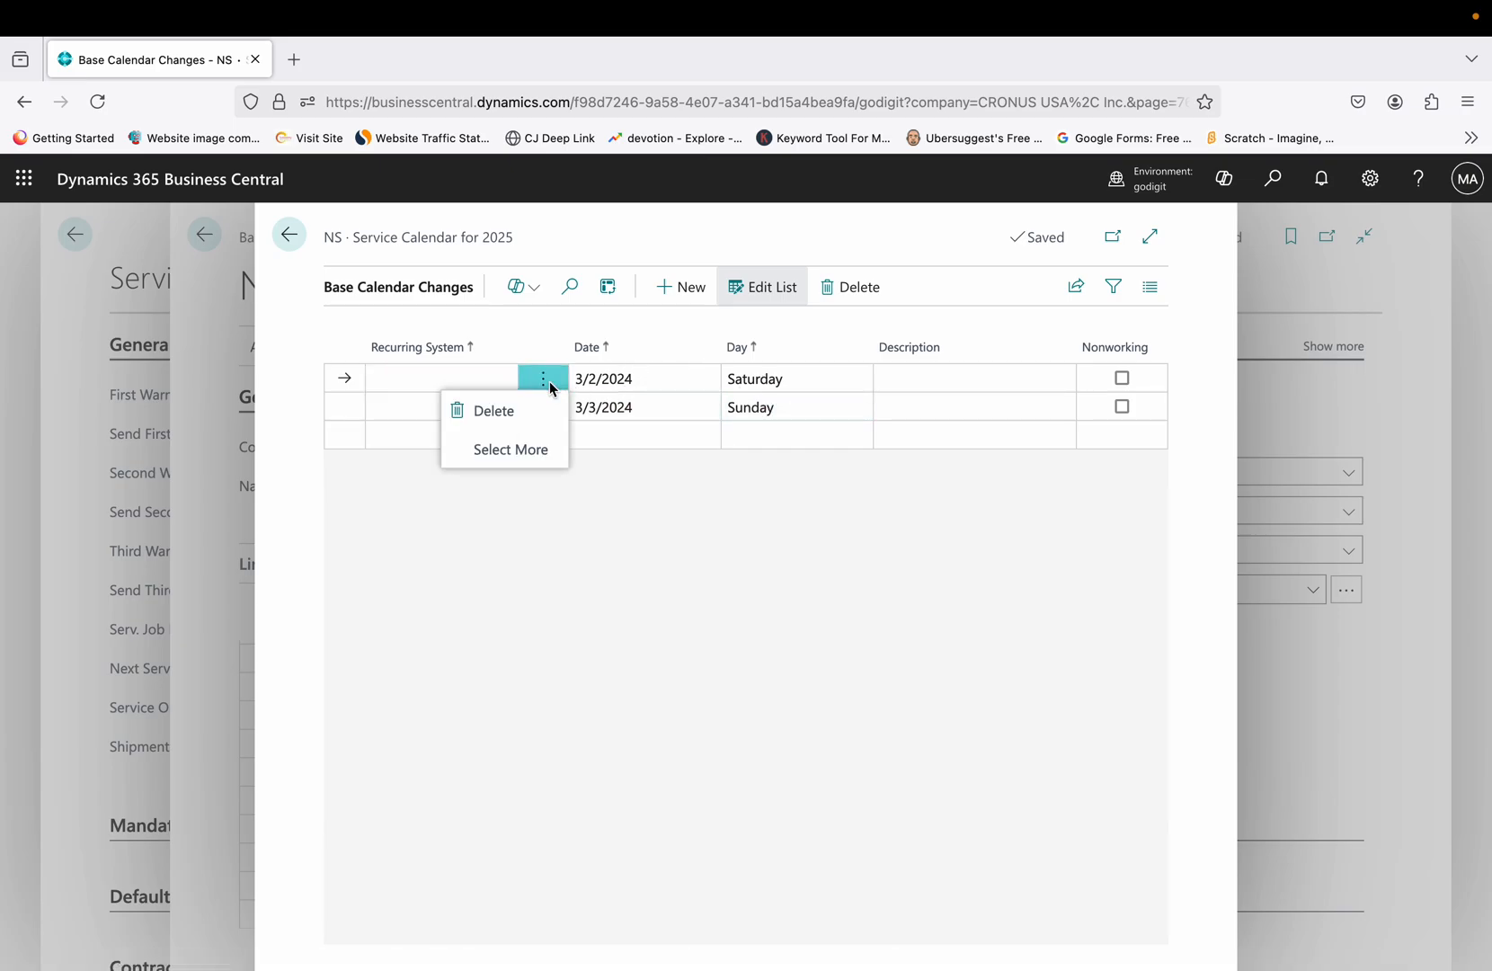
{"action": "left_click", "coordinate": [532, 424]}
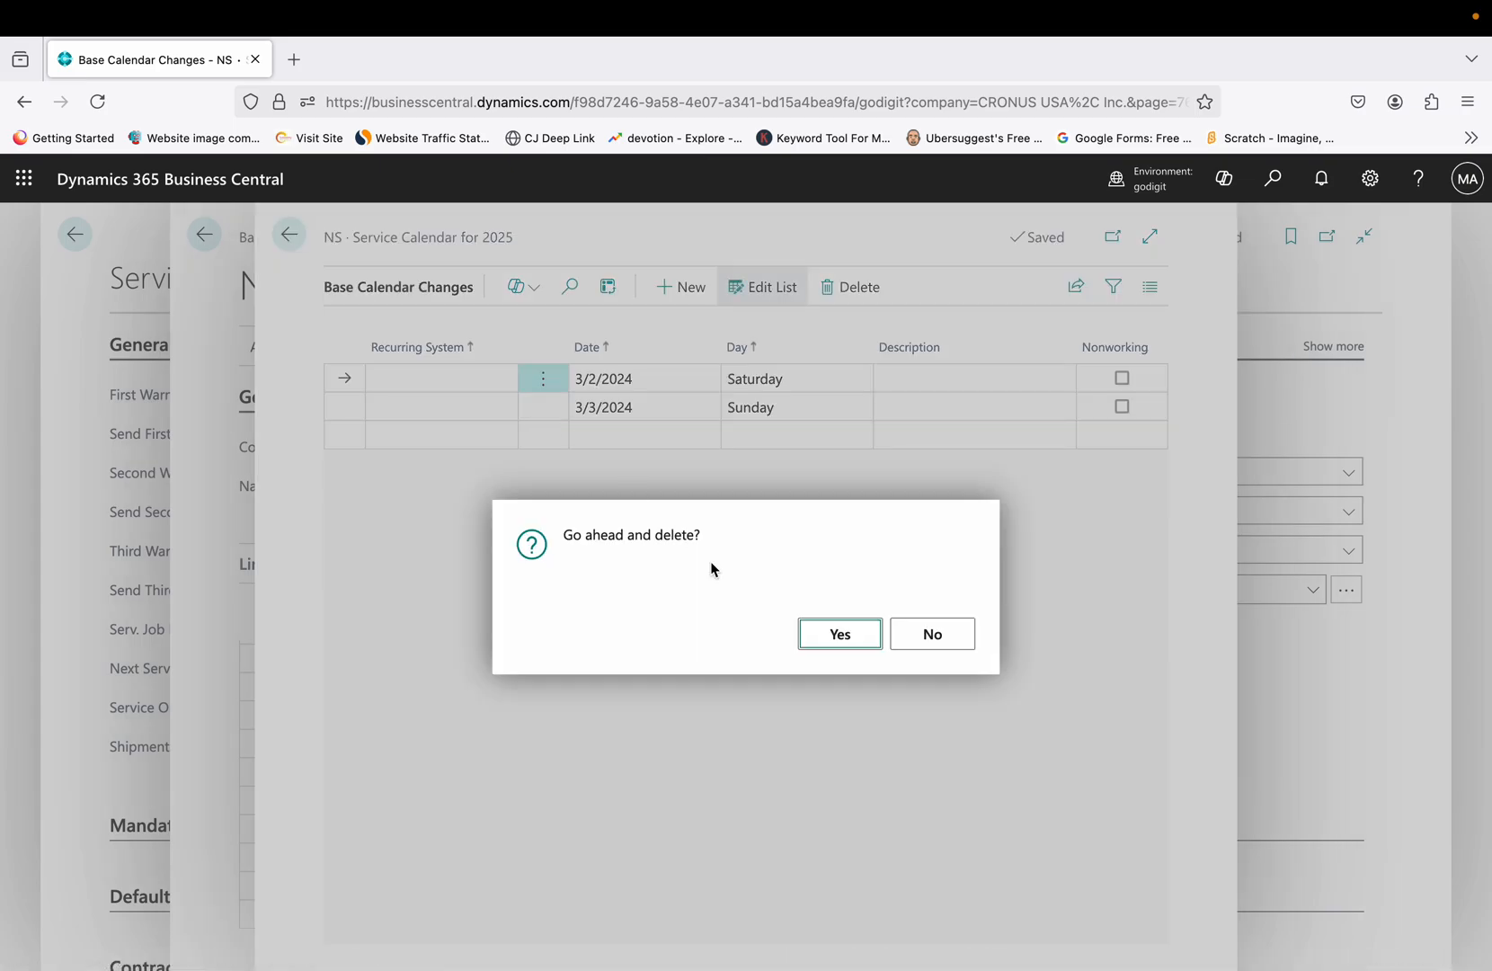
{"action": "left_click", "coordinate": [843, 638]}
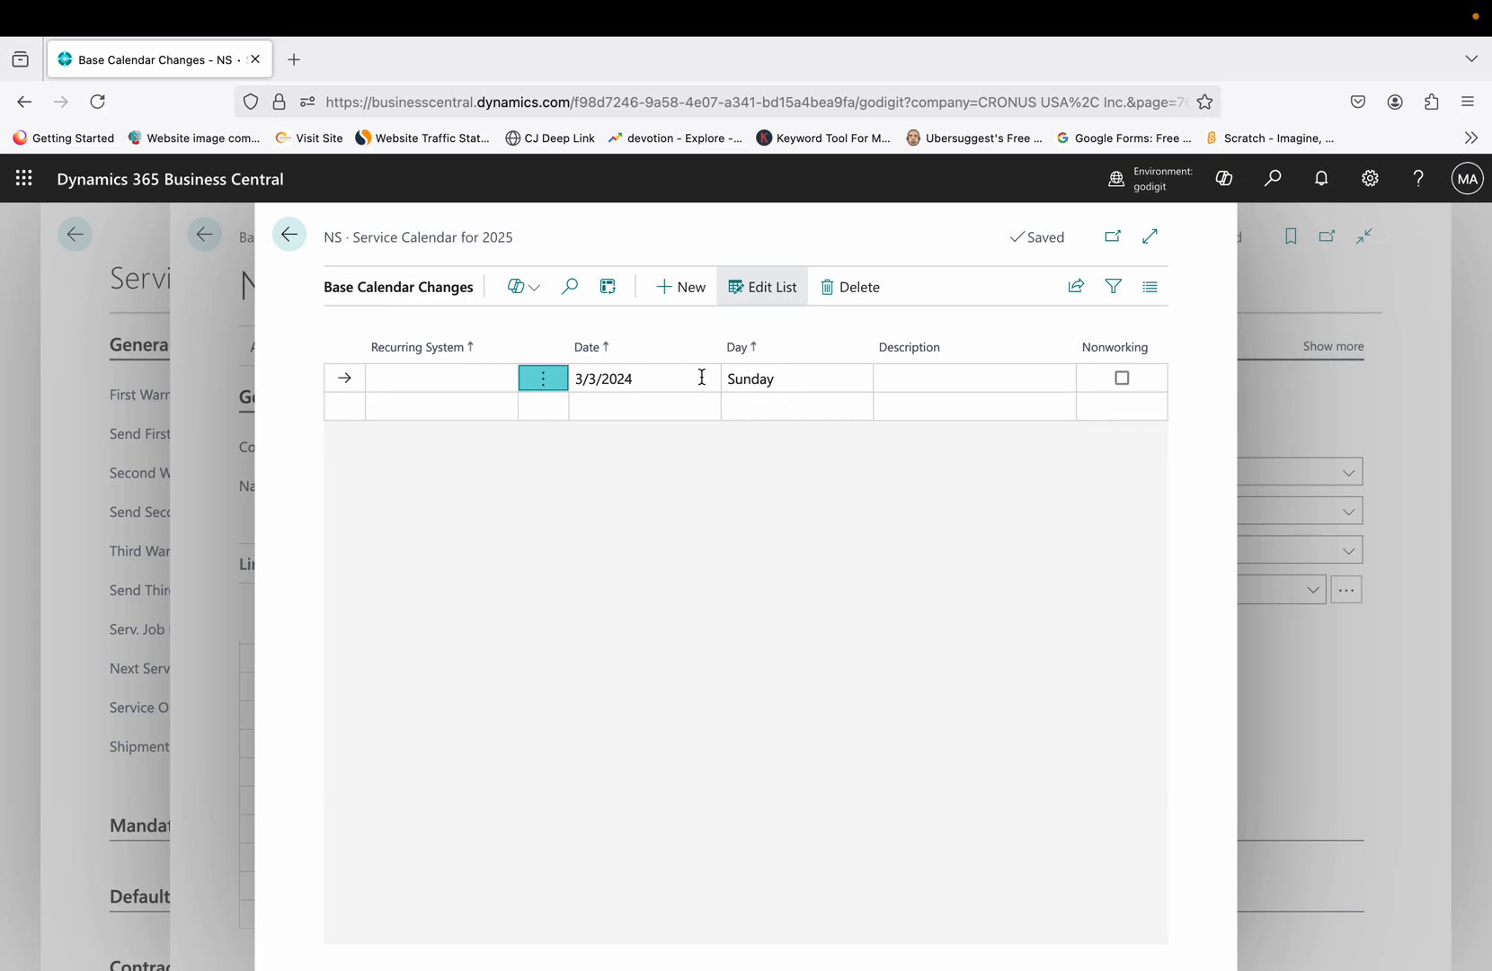
- Set the Sunday 3/3/2024 change entry to Weekly Recurring, accepting the related record update, and mark it as nonworking
{"action": "left_click", "coordinate": [474, 388]}
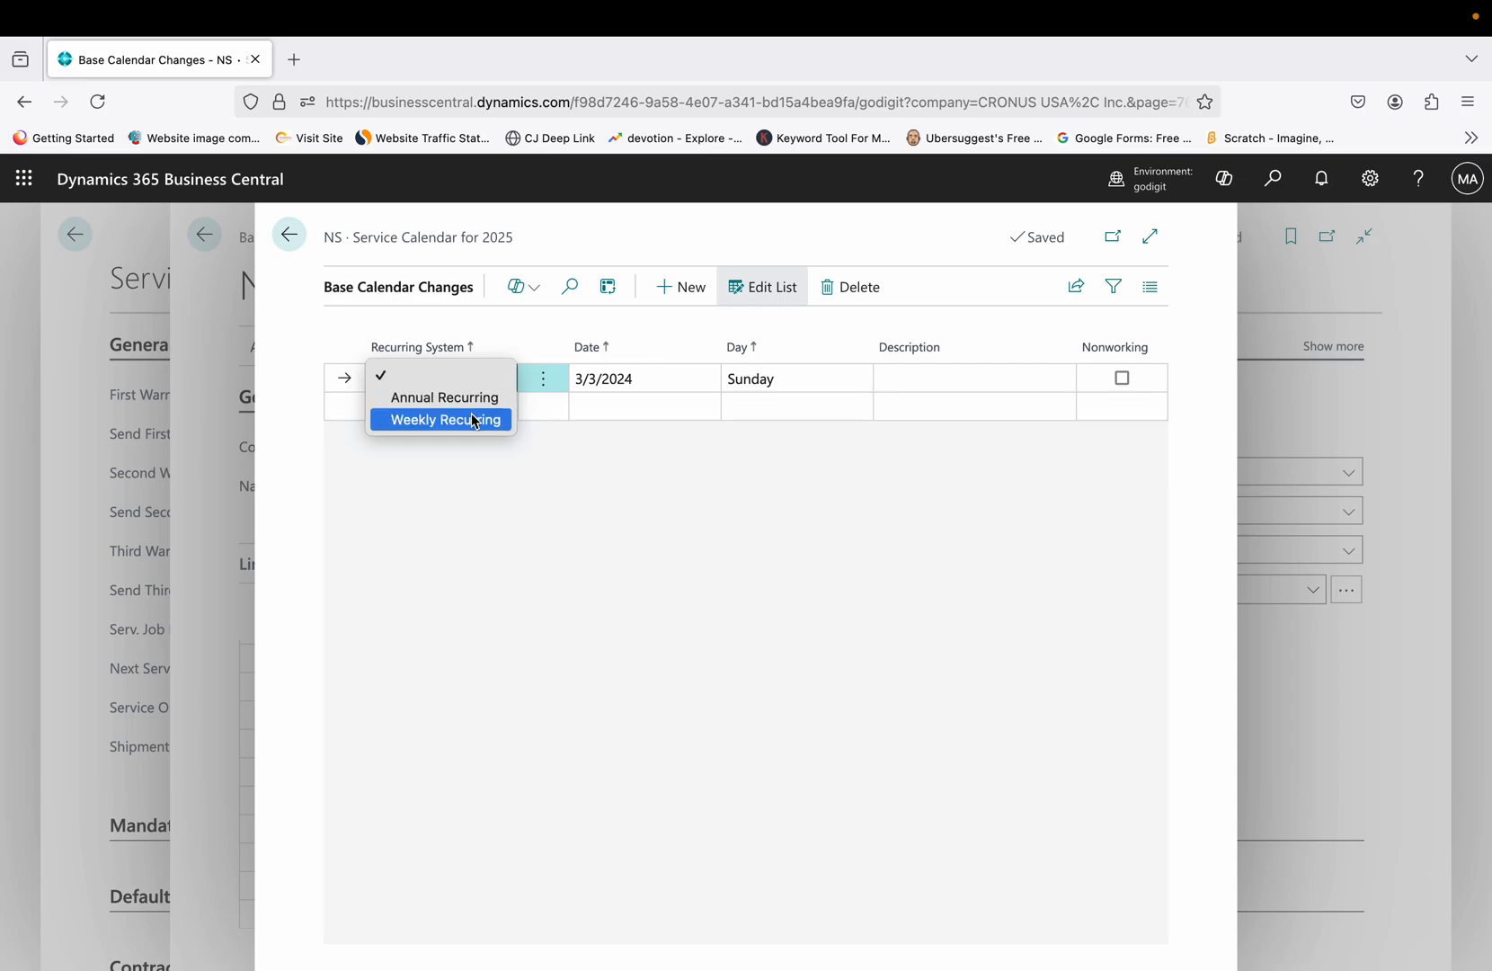
{"action": "left_click", "coordinate": [473, 420]}
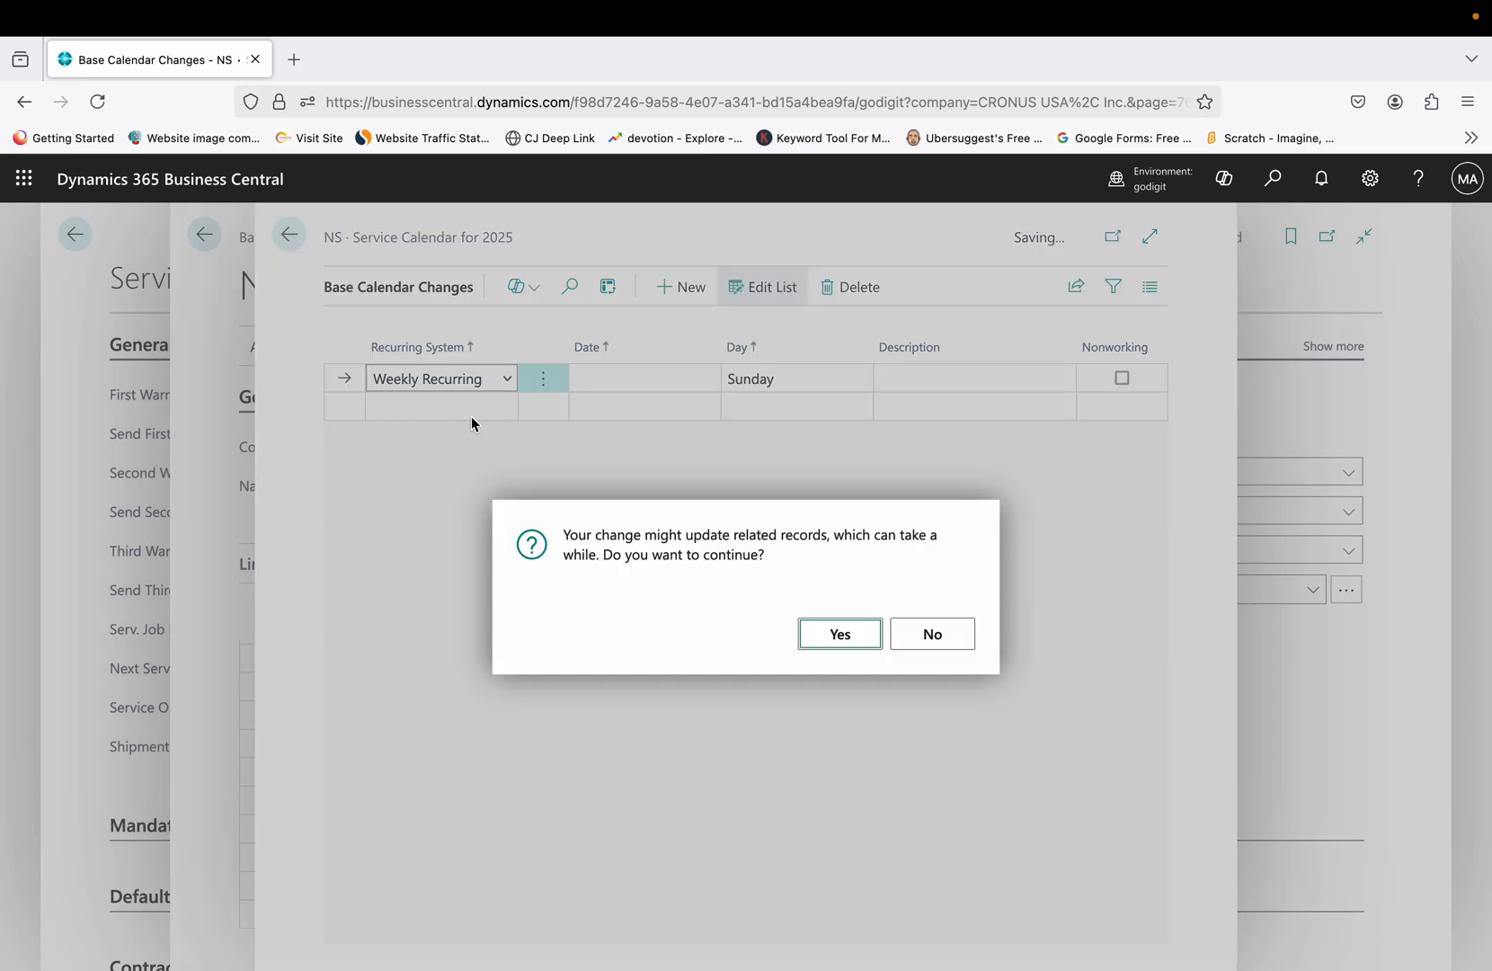
{"action": "left_click", "coordinate": [865, 638]}
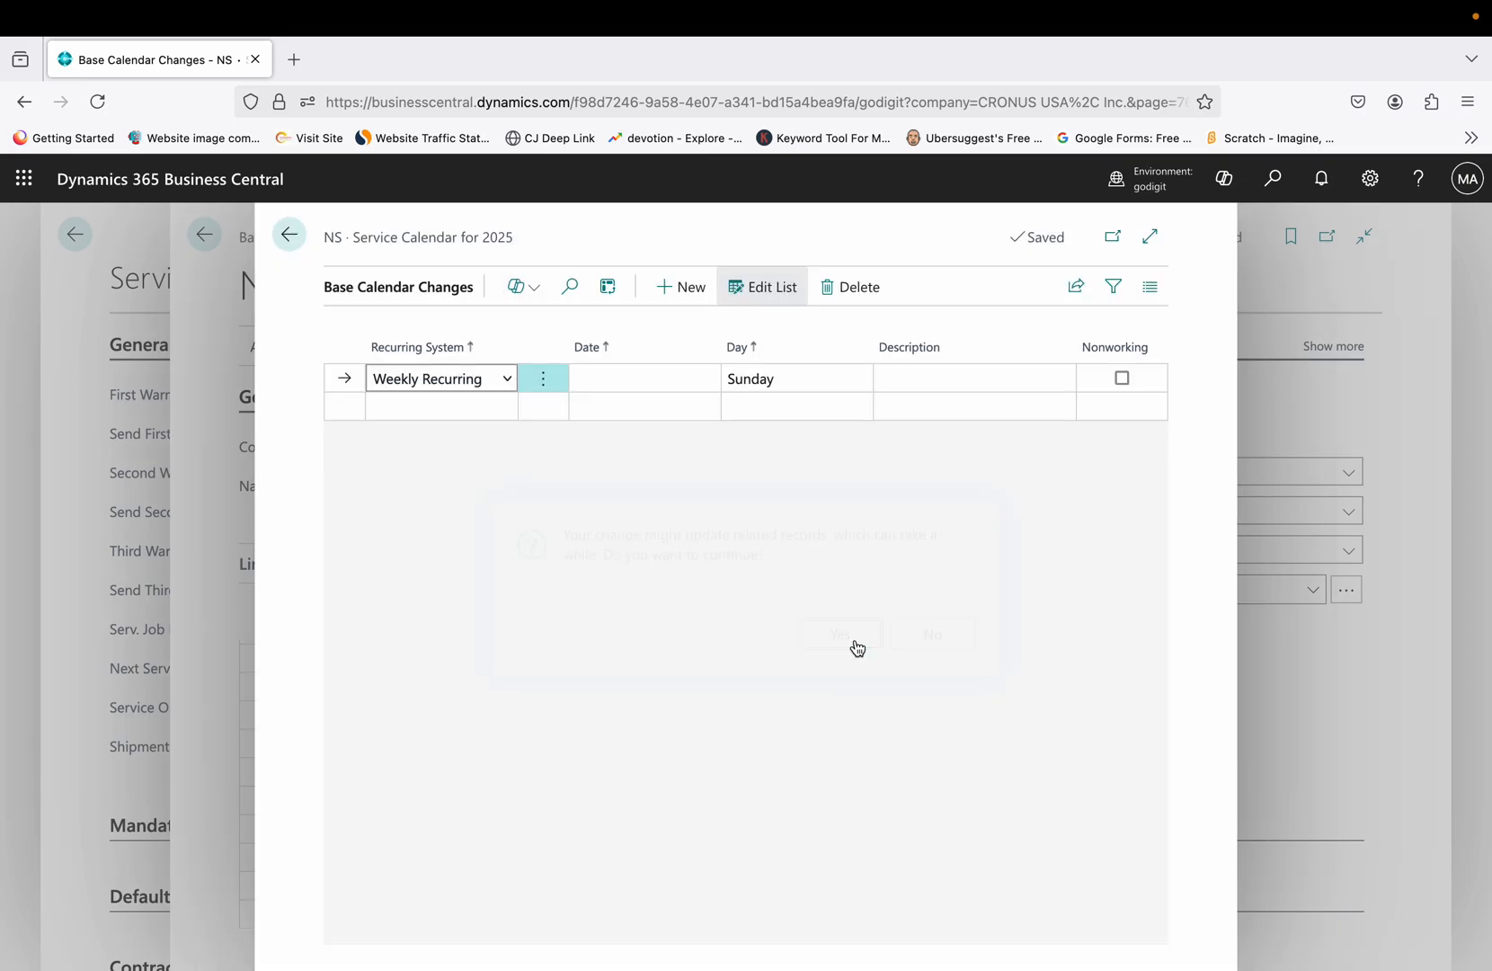
{"action": "left_click", "coordinate": [1122, 381]}
- Return to the base calendar selection list and choose NS as the Base Calendar Code in Service Management Setup
{"action": "left_click", "coordinate": [299, 245]}
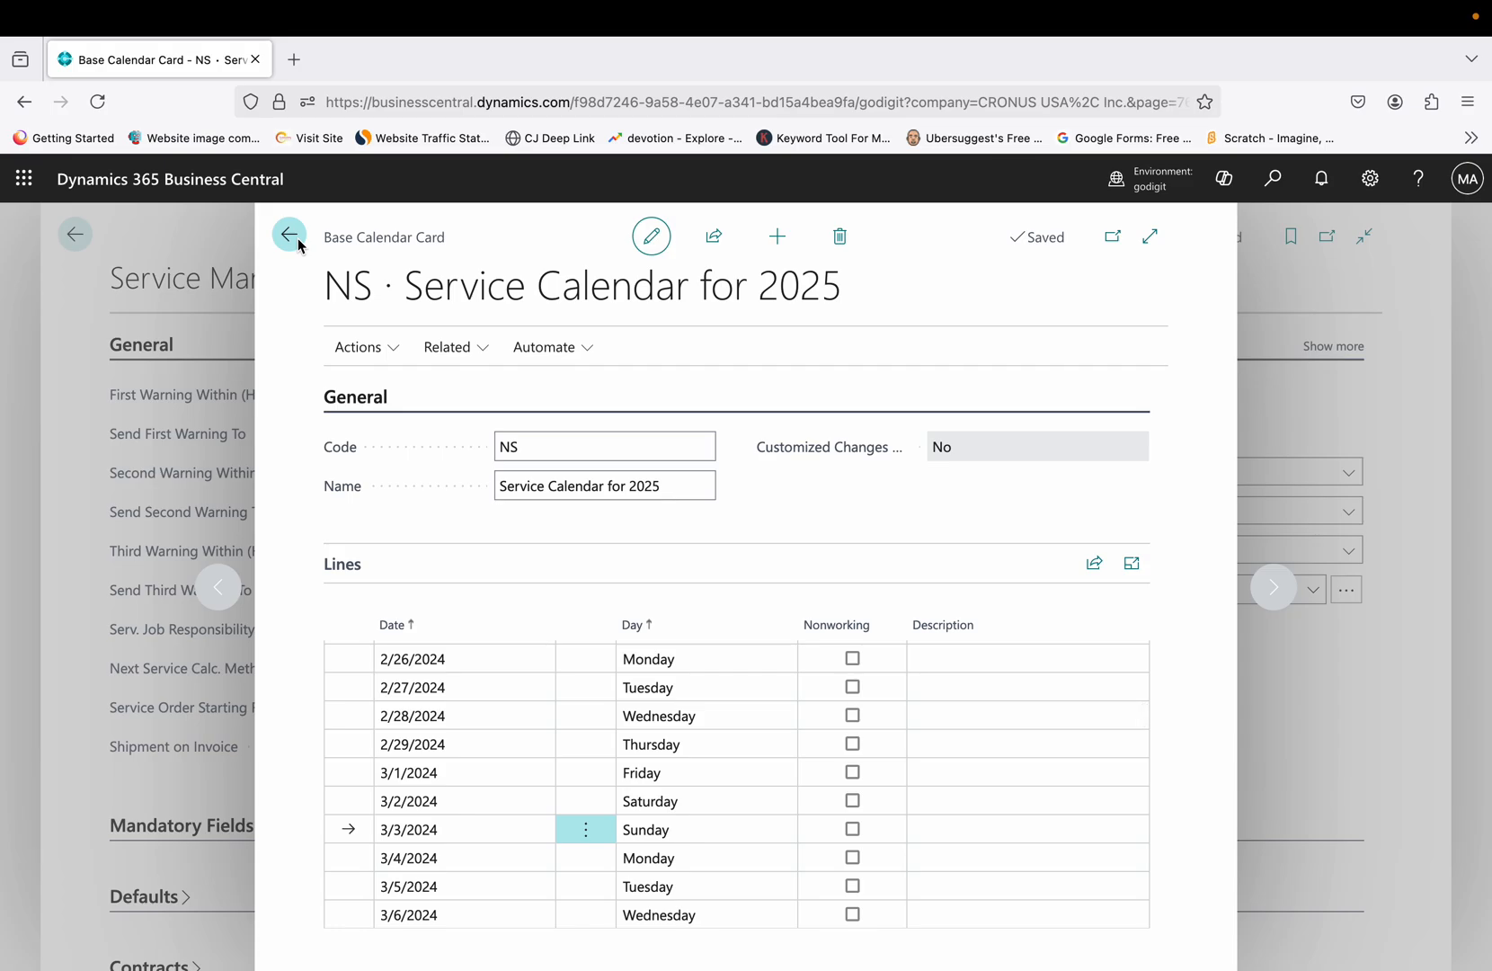
{"action": "left_click", "coordinate": [300, 246]}
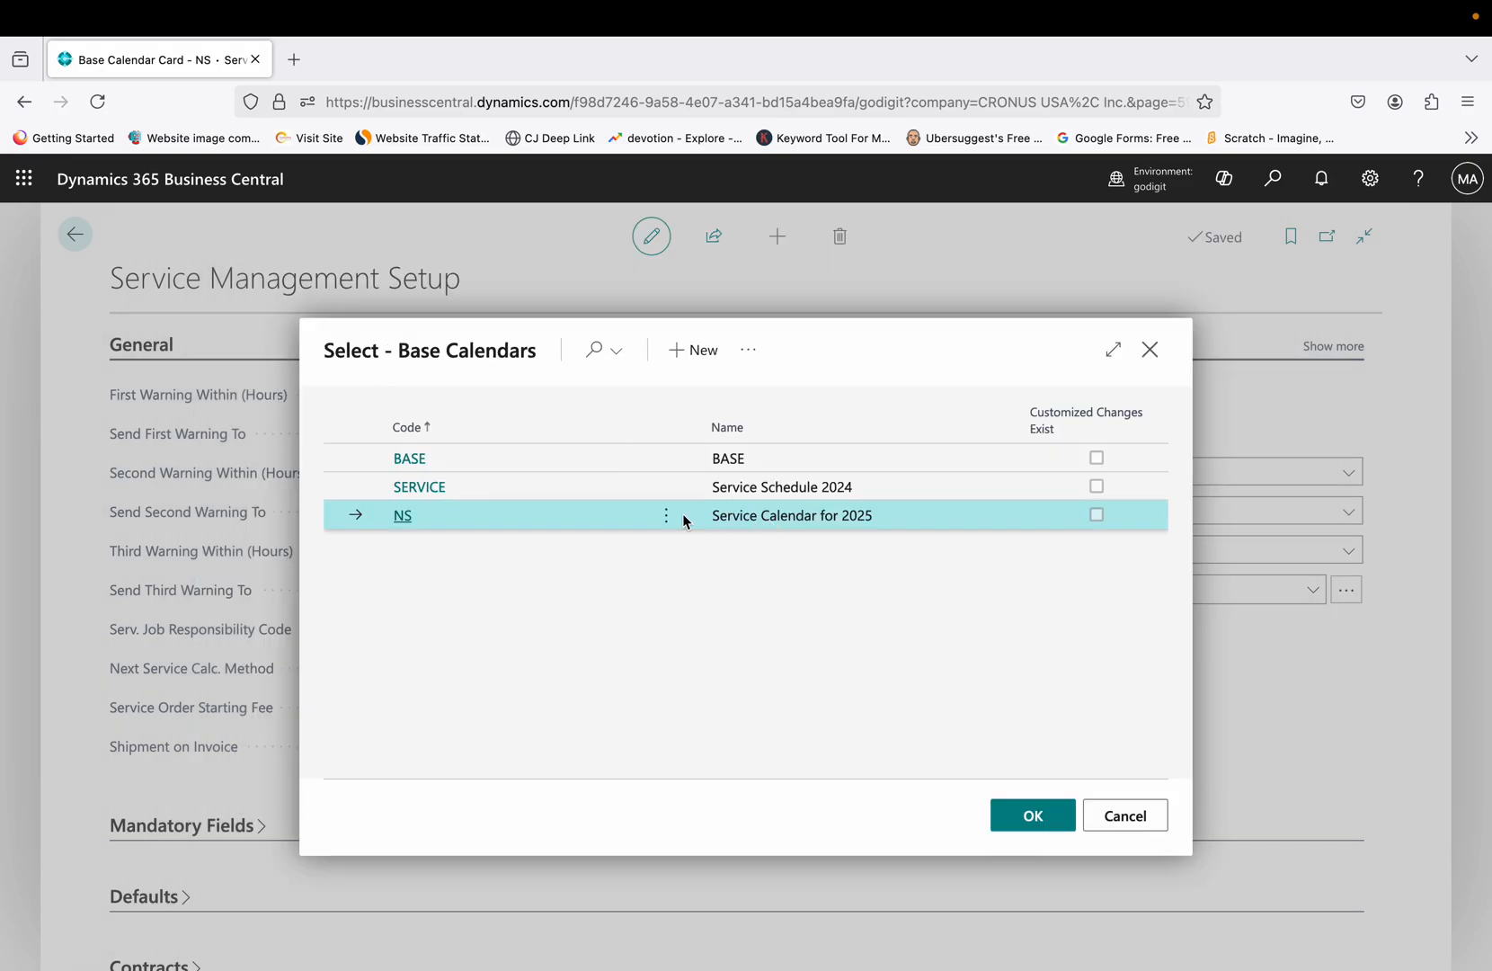
{"action": "left_click", "coordinate": [404, 517]}
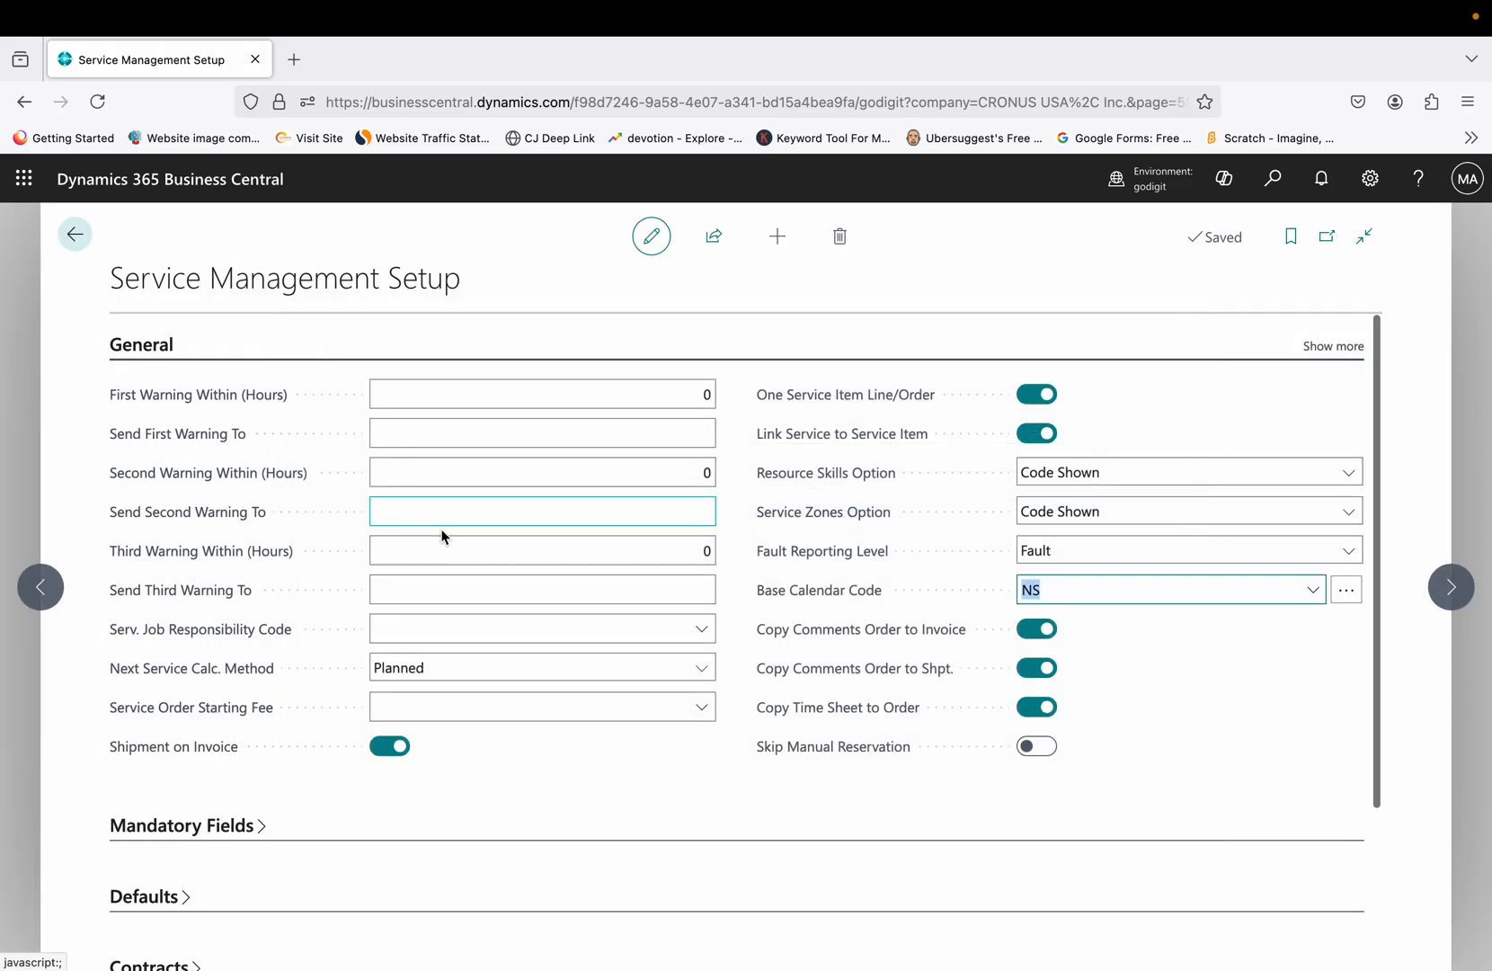
- Review the NS calendar's details, checking the Nonworking marks on Sundays from mid-April into May 2024, and close the card
{"action": "left_click", "coordinate": [1313, 592]}
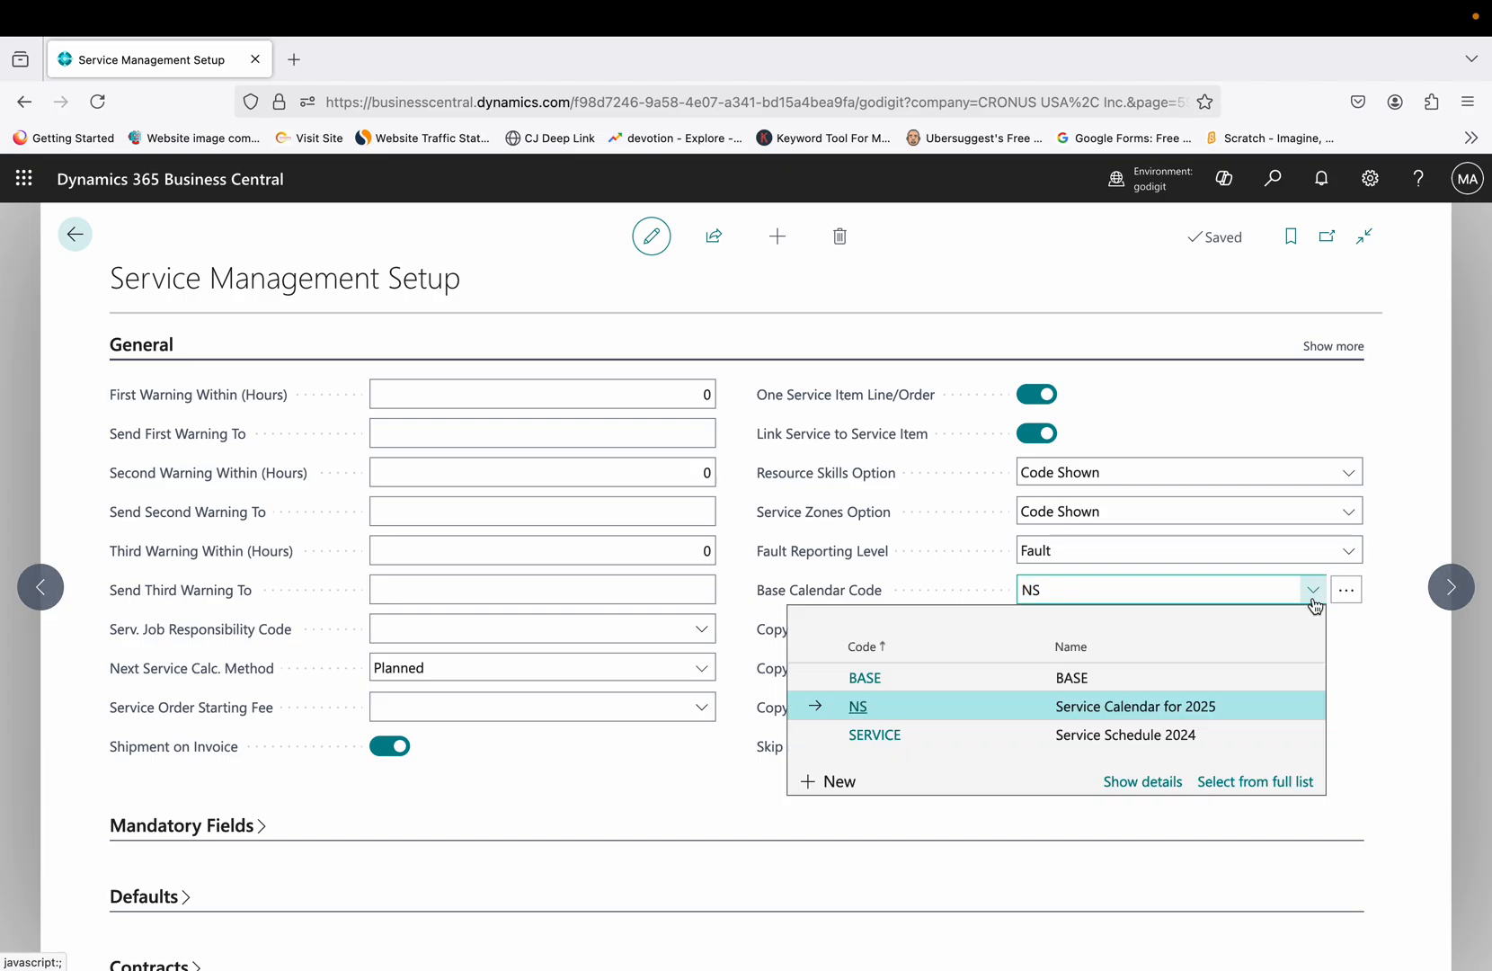
{"action": "left_click", "coordinate": [1142, 783]}
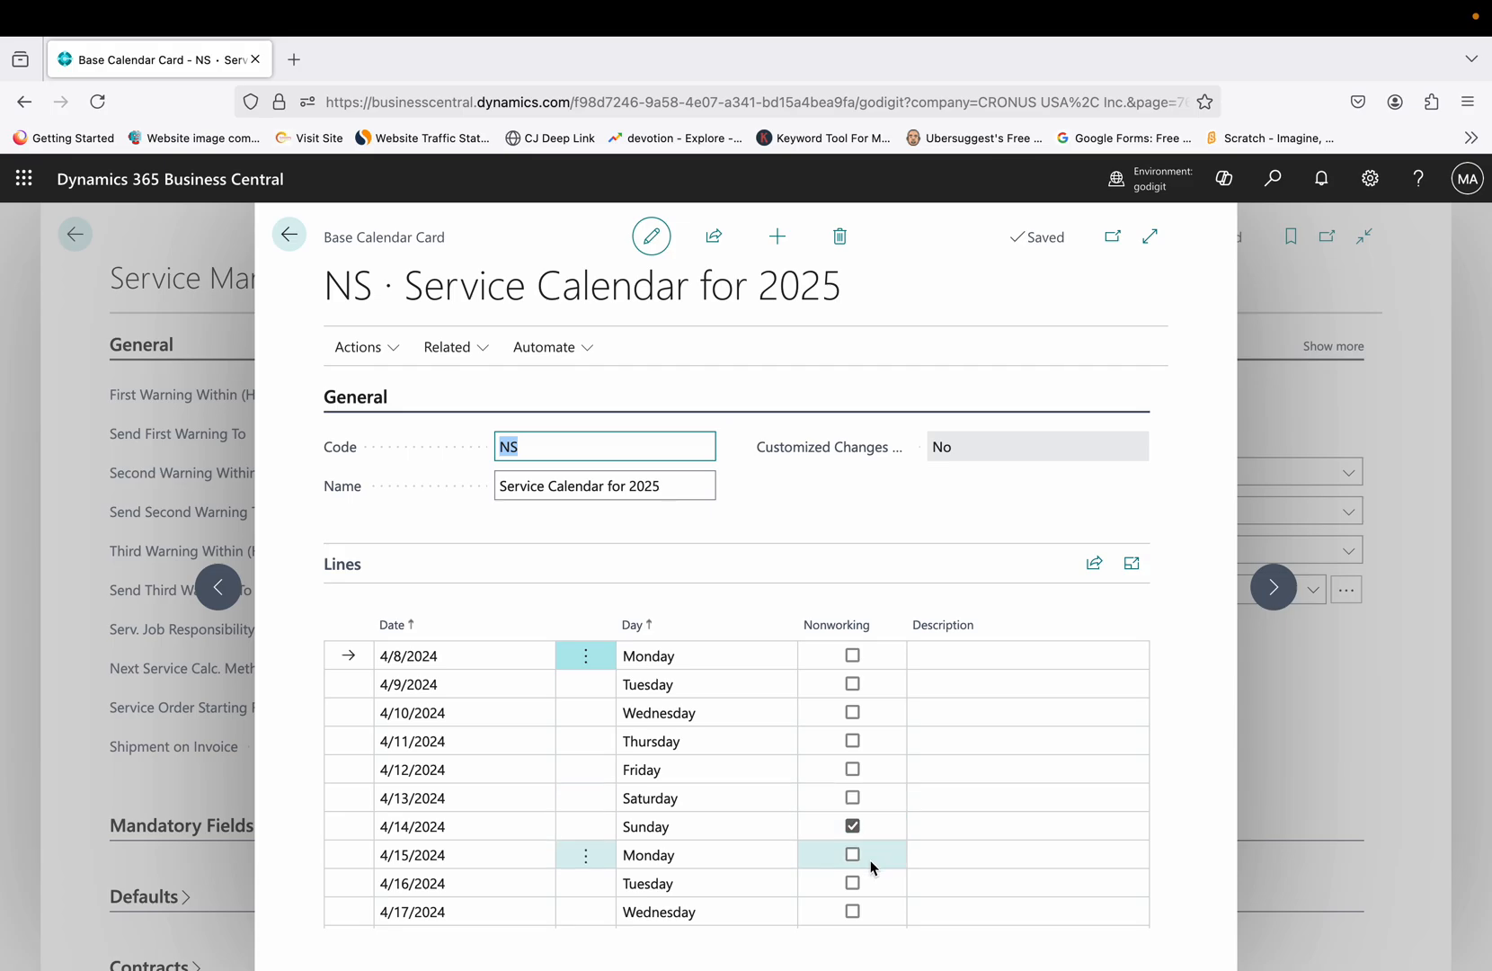
{"action": "scroll", "coordinate": [872, 863], "scroll_direction": "down", "scroll_amount": 2}
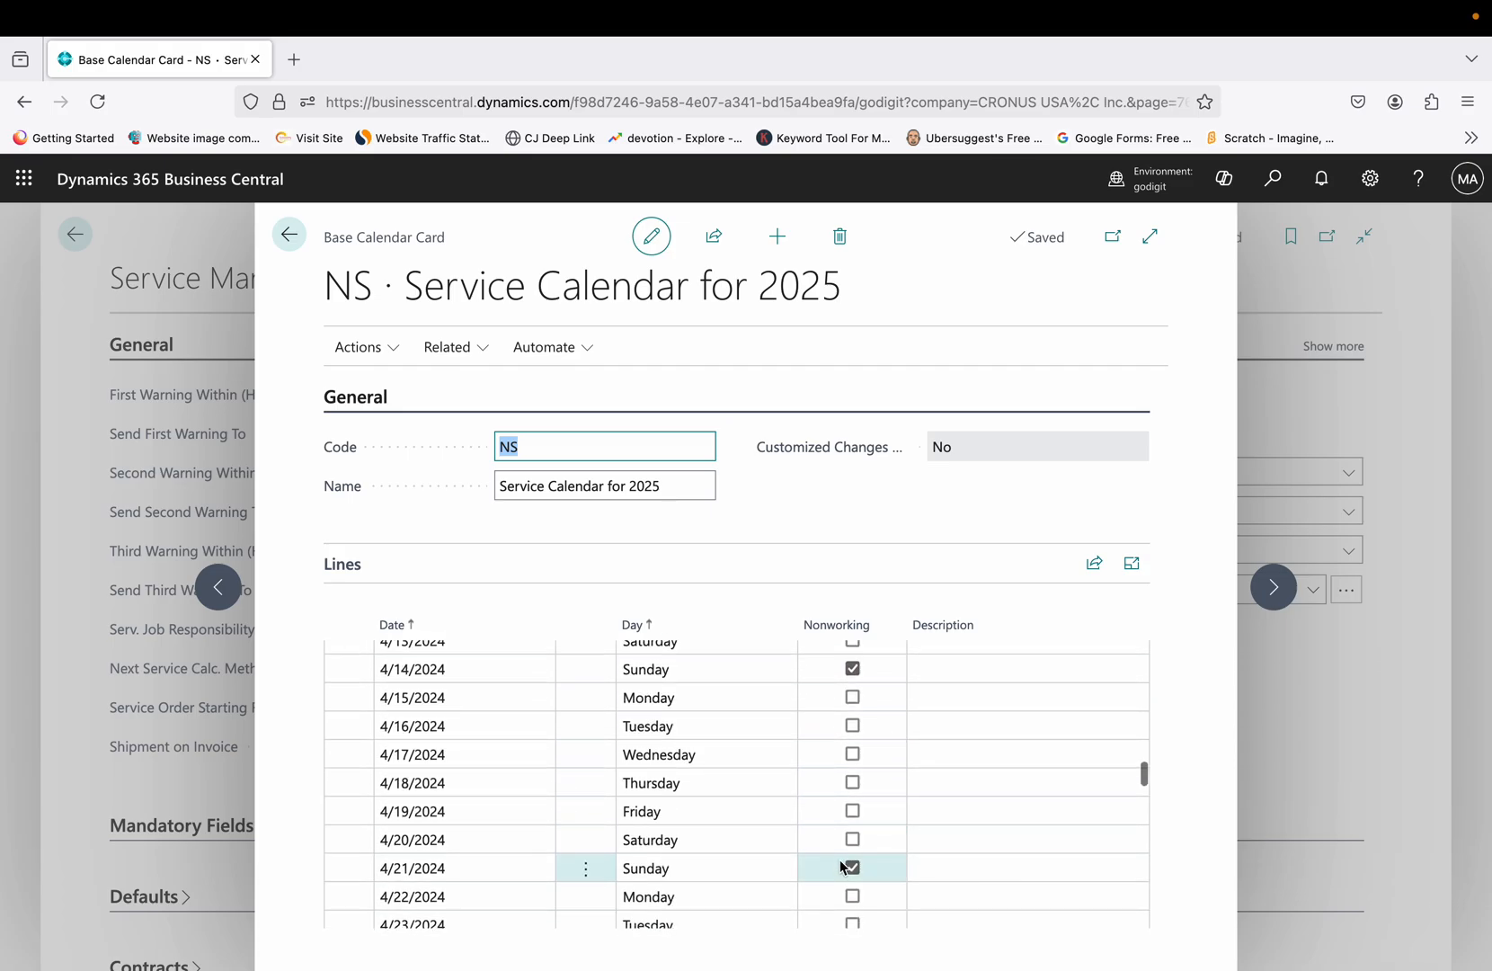
{"action": "scroll", "coordinate": [862, 863], "scroll_direction": "down", "scroll_amount": 3}
{"action": "scroll", "coordinate": [860, 860], "scroll_direction": "down", "scroll_amount": 2}
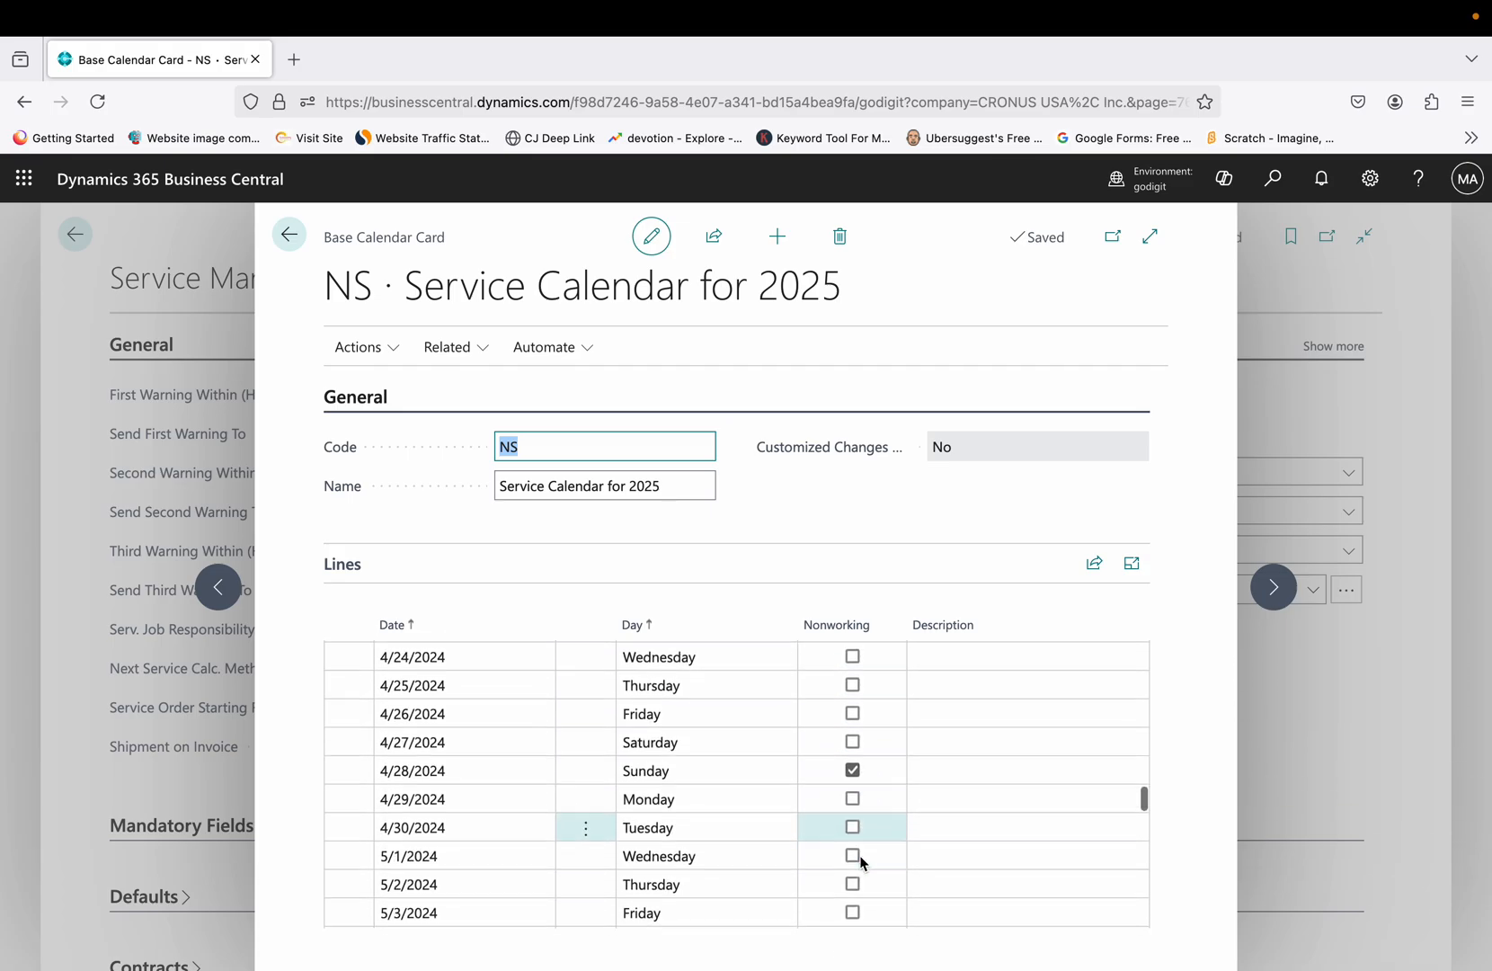
{"action": "scroll", "coordinate": [859, 855], "scroll_direction": "down", "scroll_amount": 1}
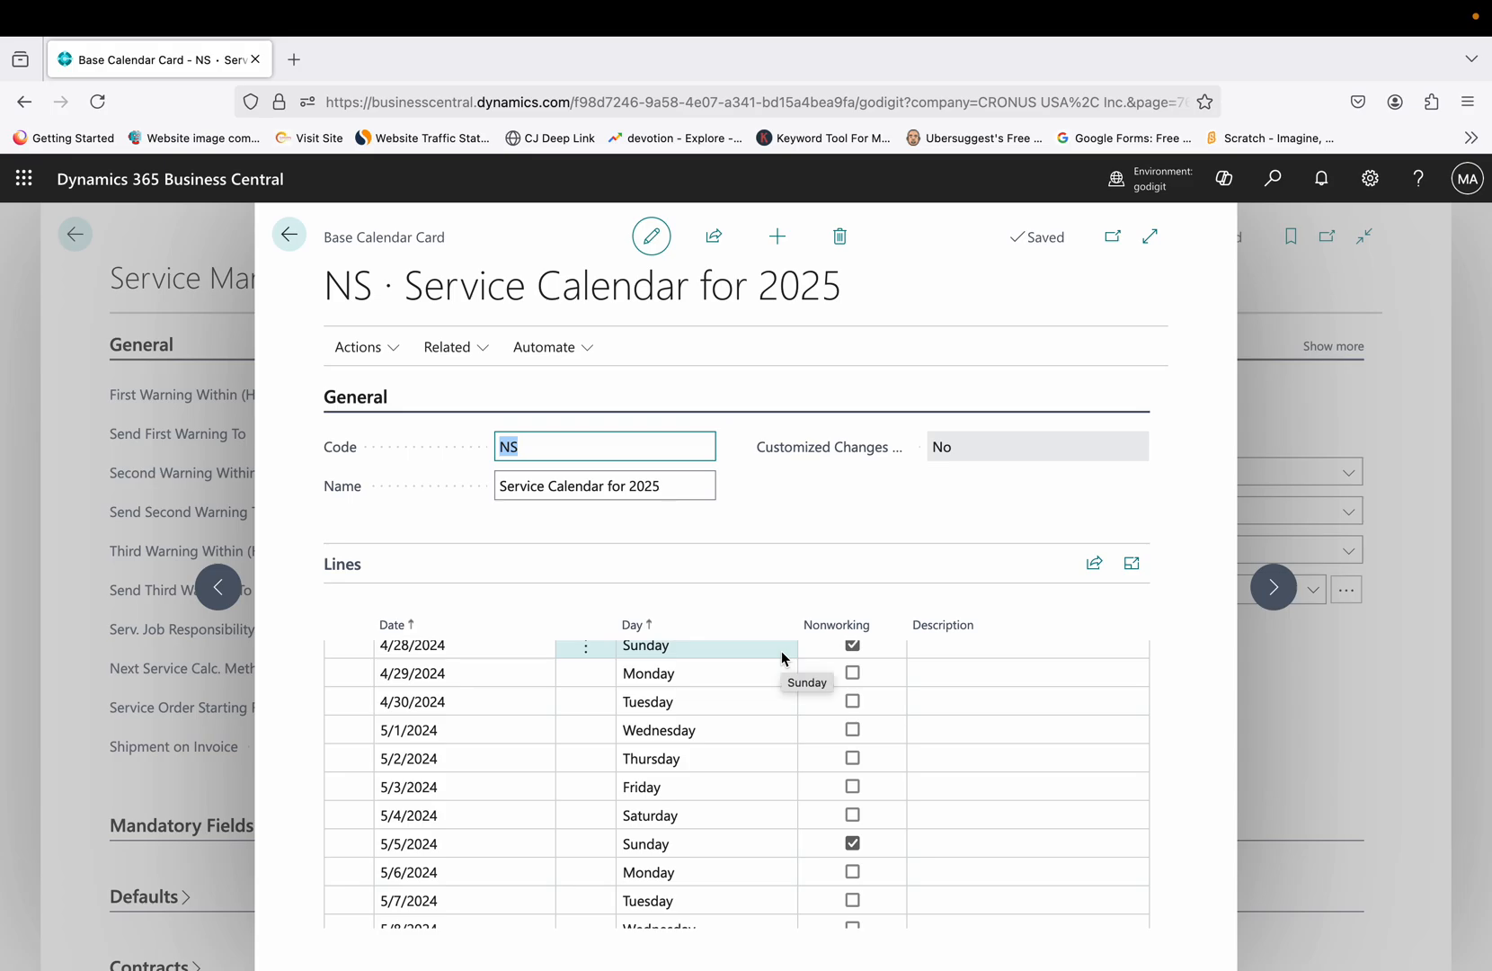
{"action": "key", "text": "Escape"}
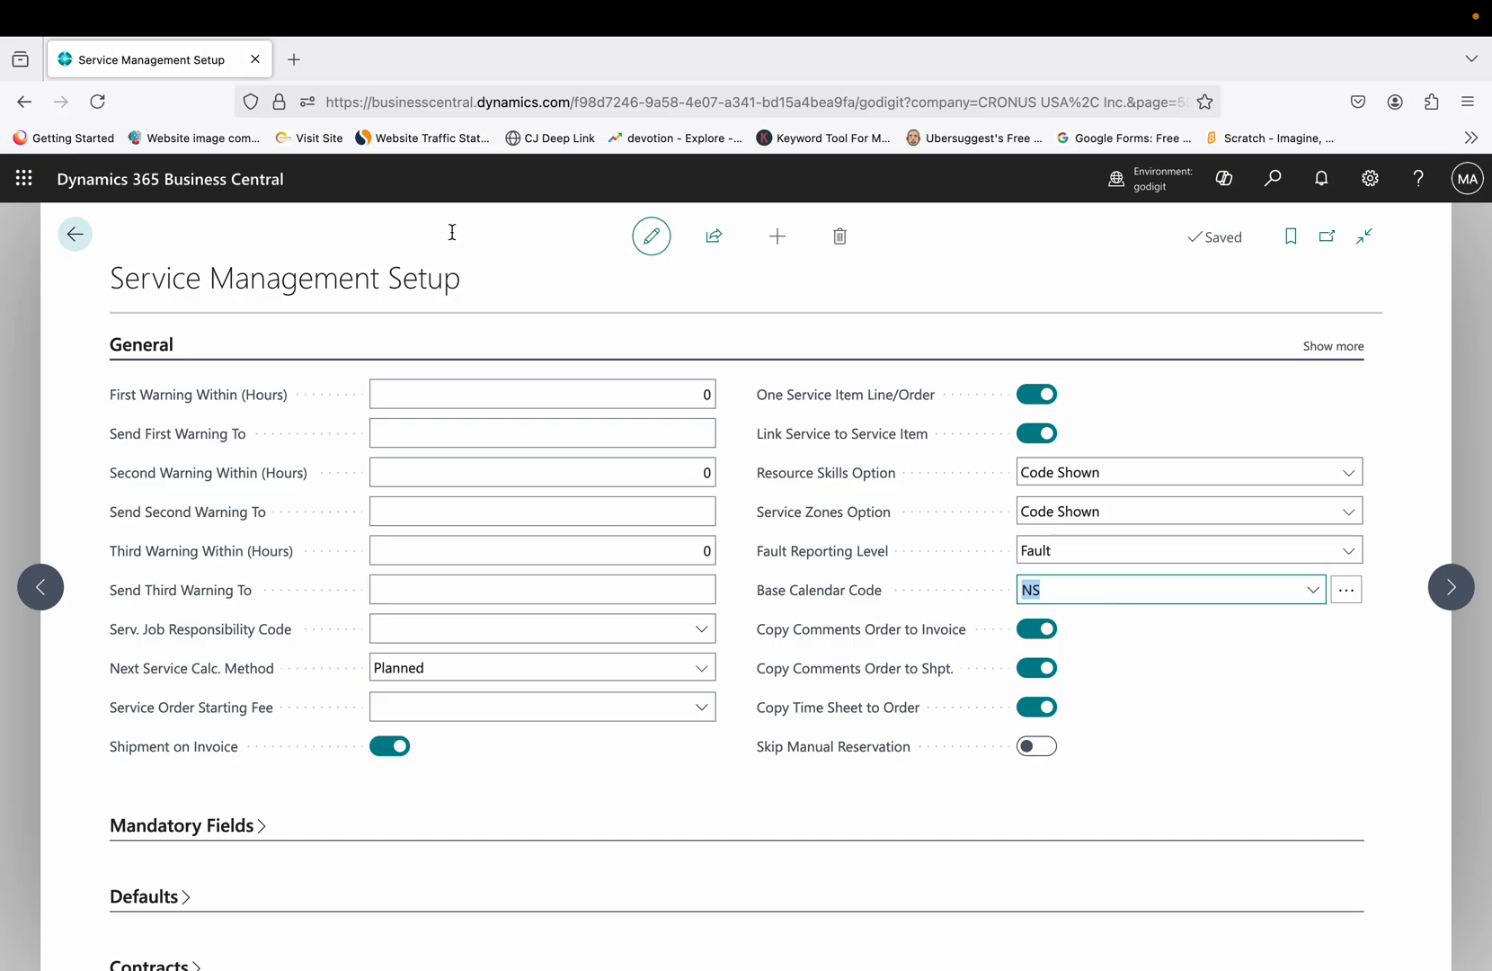
- Look over the remaining sections of Service Management Setup and close it to return to the home page
{"action": "left_click", "coordinate": [503, 421]}
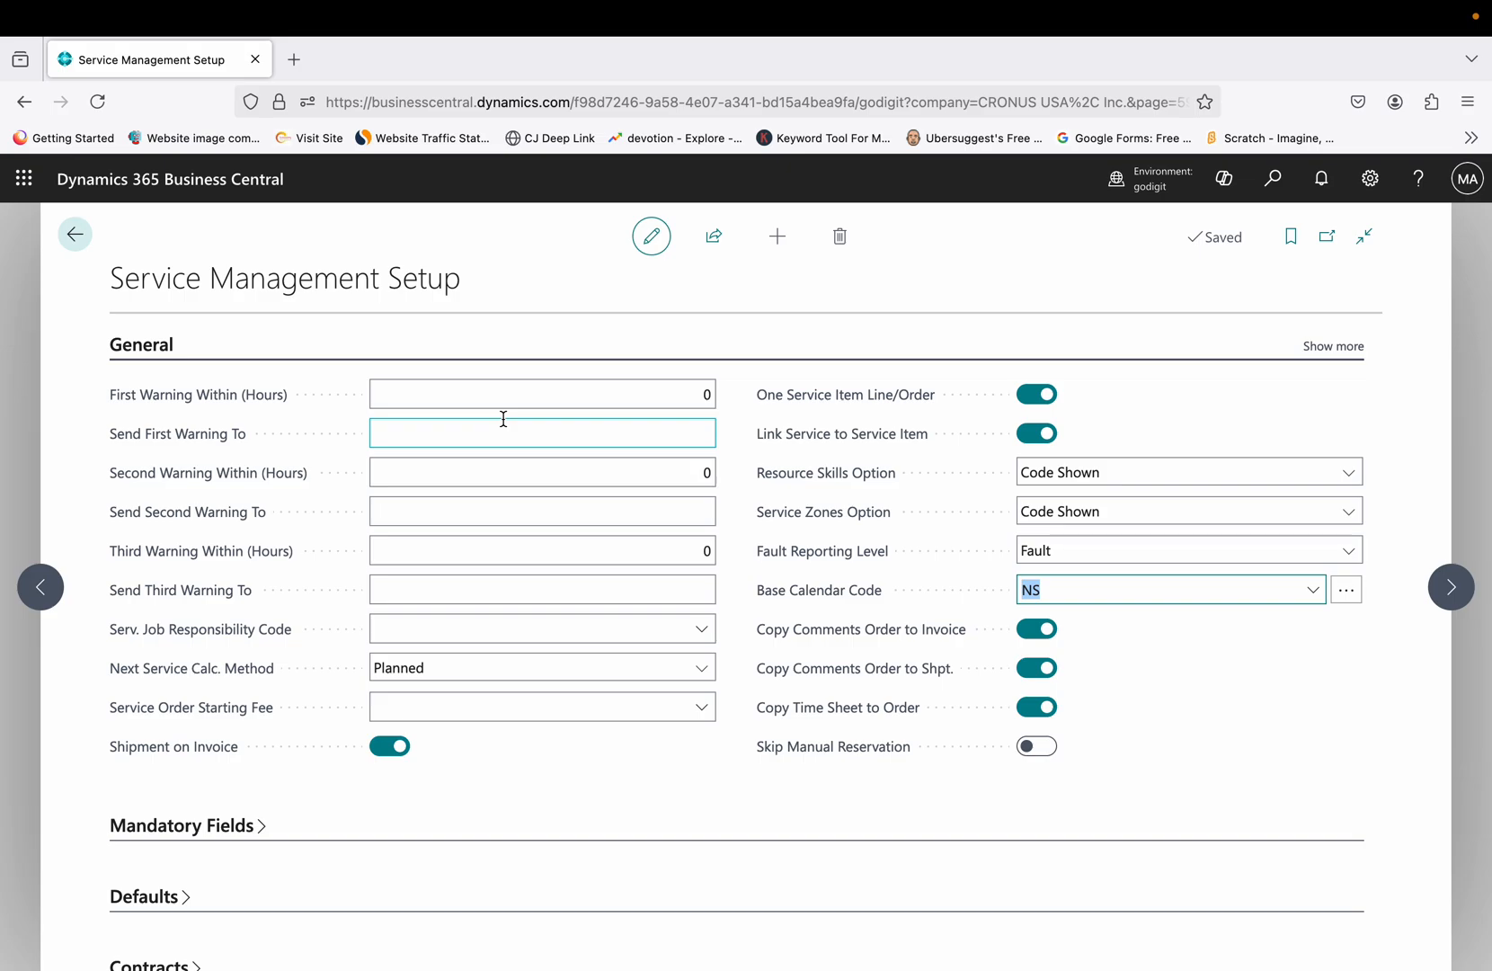
{"action": "scroll", "coordinate": [504, 419], "scroll_direction": "down", "scroll_amount": 4}
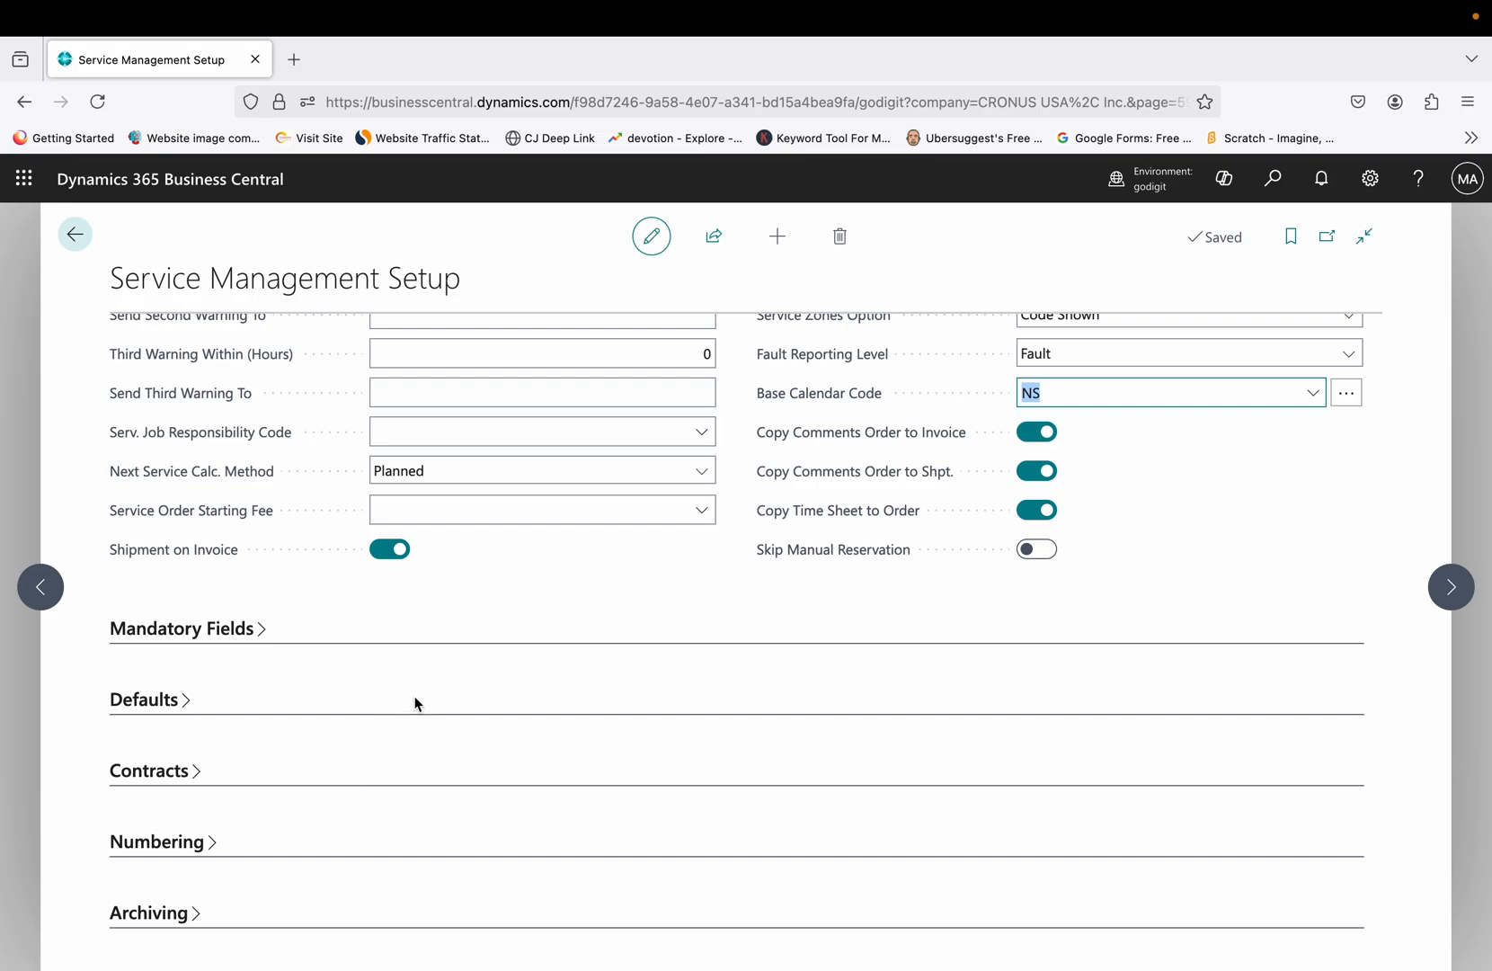
{"action": "key", "text": "Escape"}
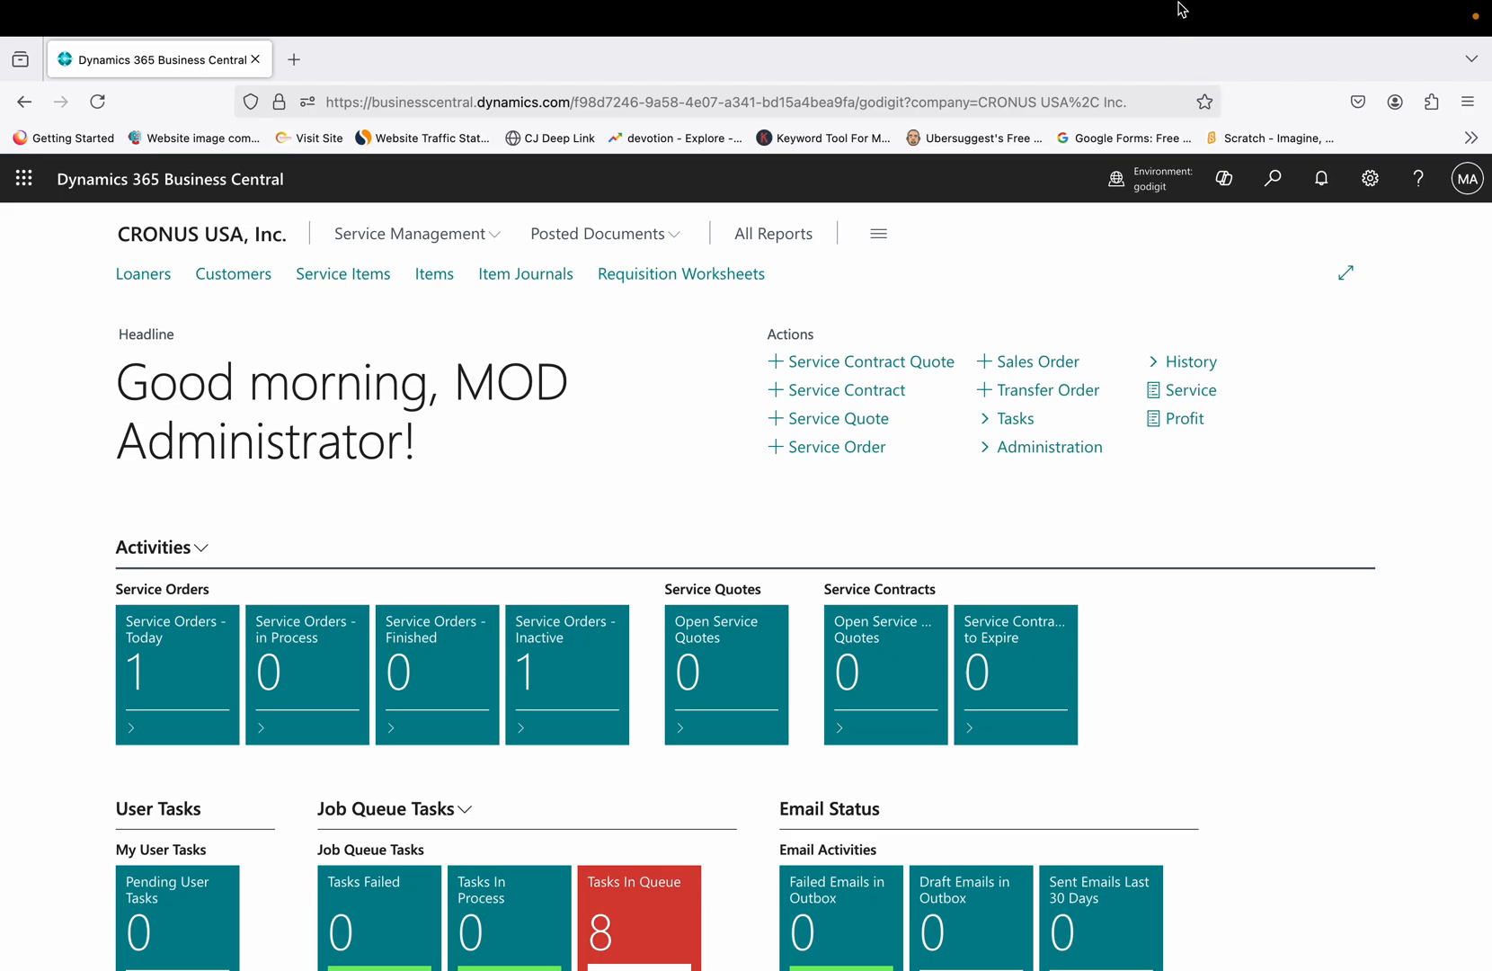
{"action": "mouse_move", "coordinate": [1183, 4]}
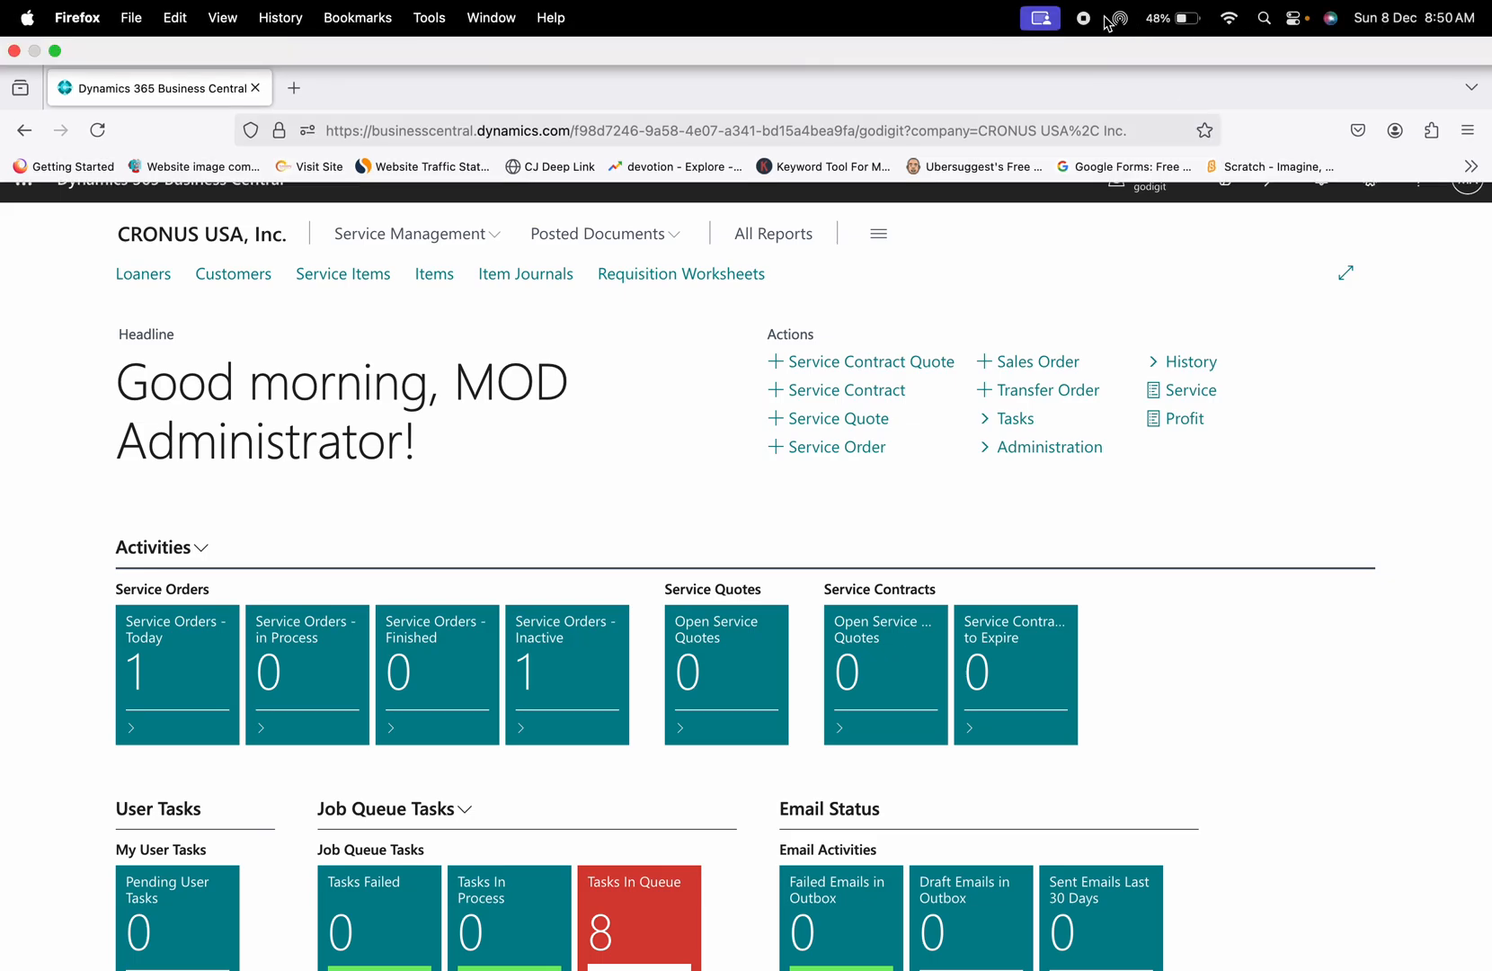